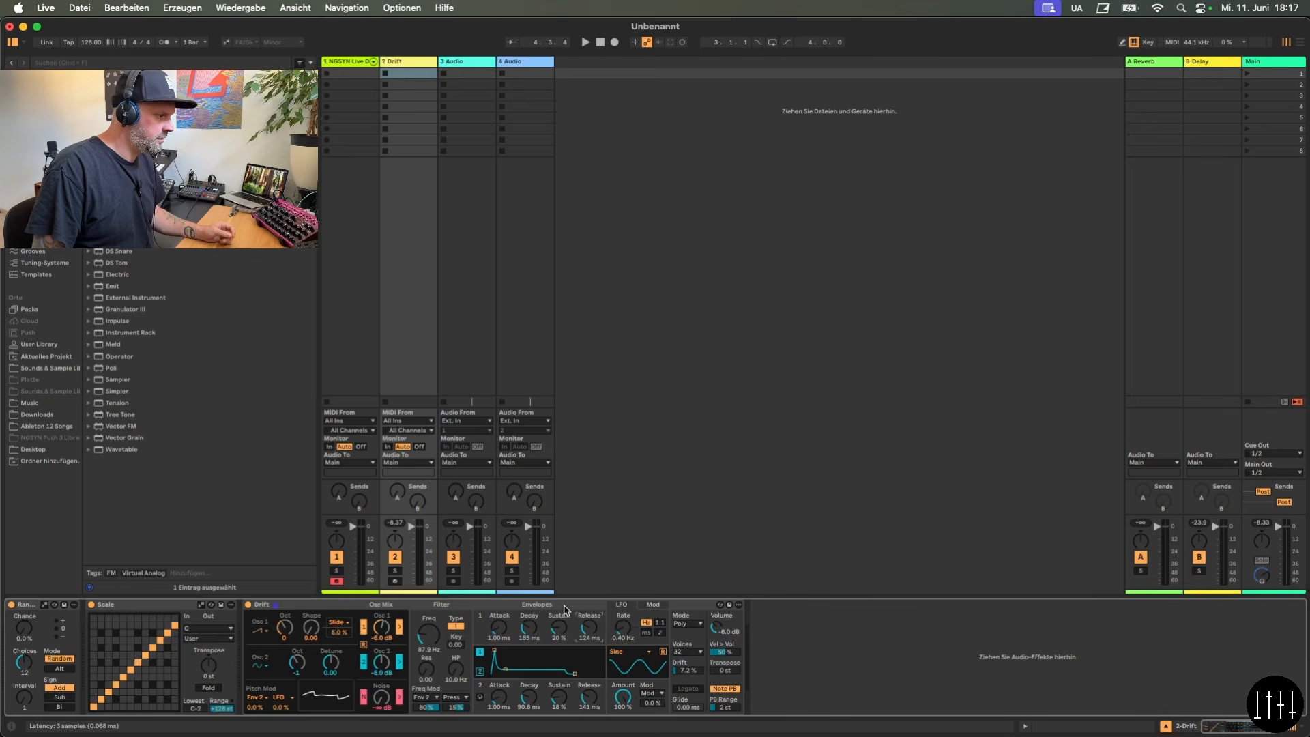
# Create a MIDI clip in the Drift track's first slot, shorten its loop to five sixteenths and draw three C2 sixteenth notes
pyautogui.doubleClick(413, 77)
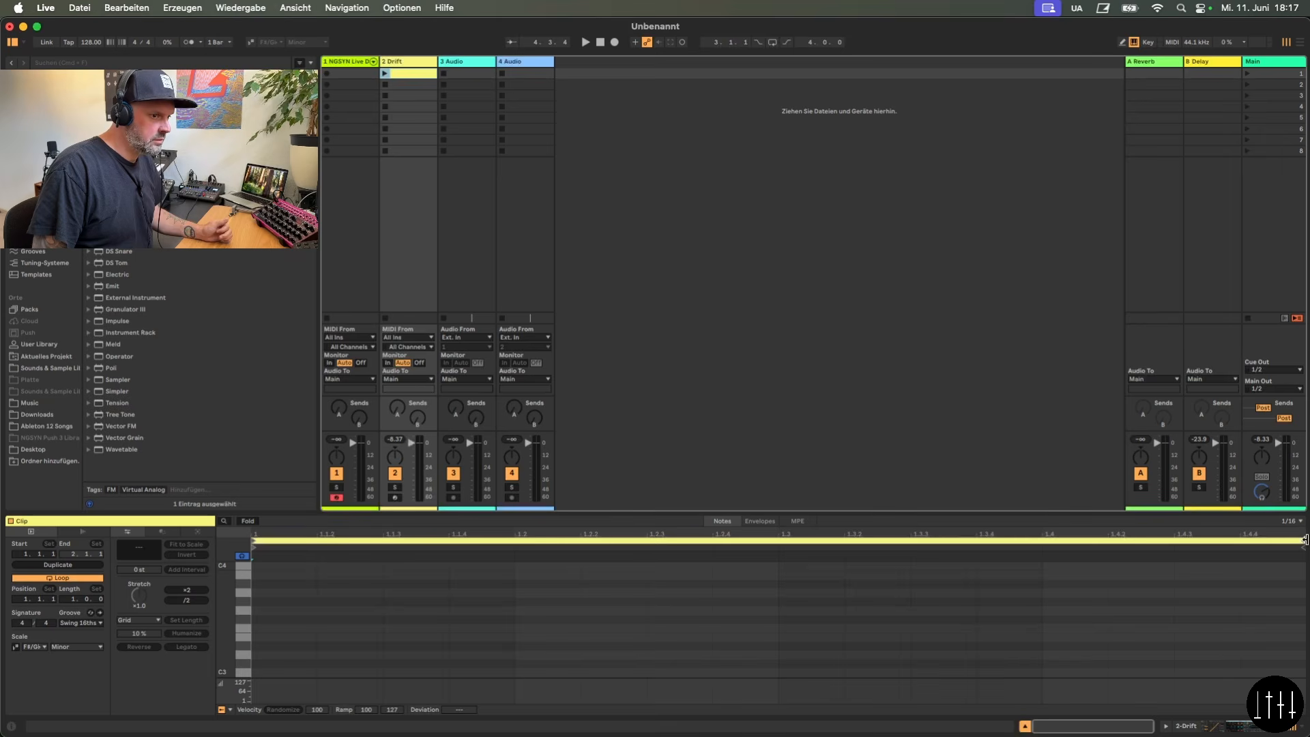
pyautogui.moveTo(1303, 542)
pyautogui.mouseDown()
pyautogui.moveTo(1172, 573)
pyautogui.moveTo(608, 639)
pyautogui.mouseUp()
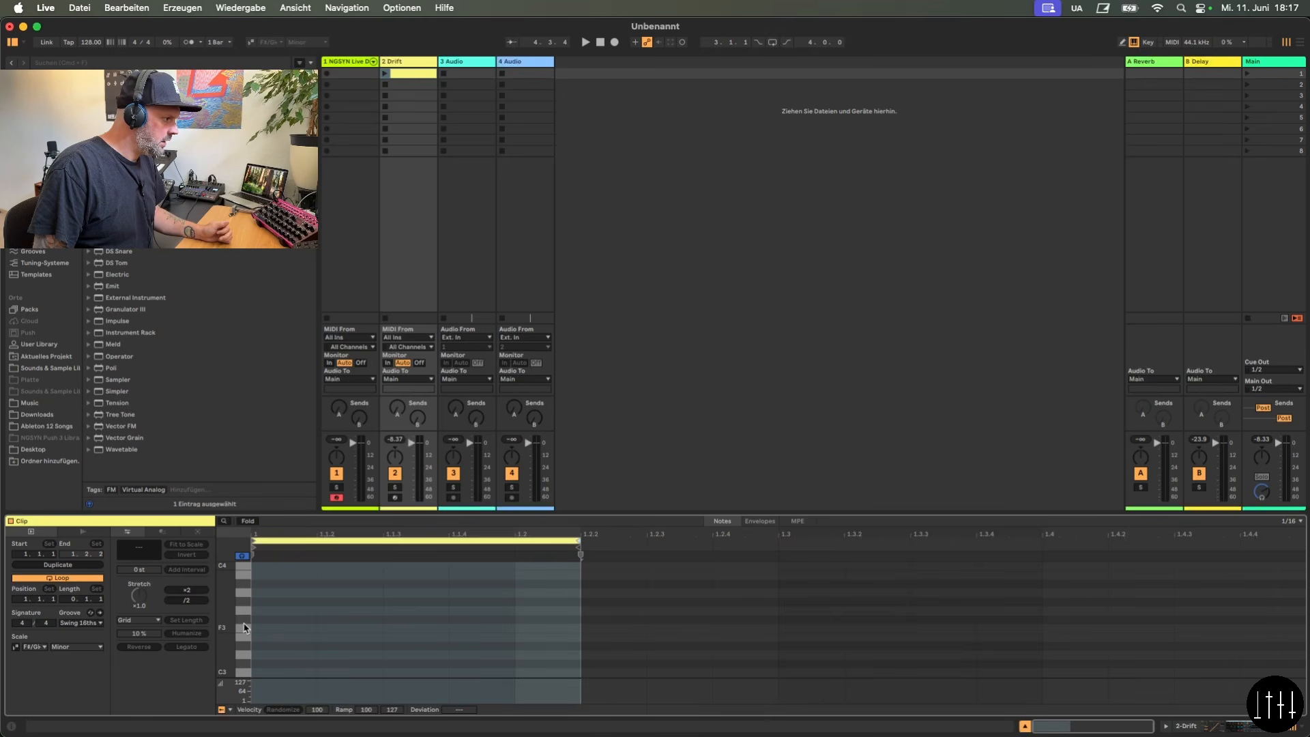
pyautogui.scroll(-5, 244, 635)
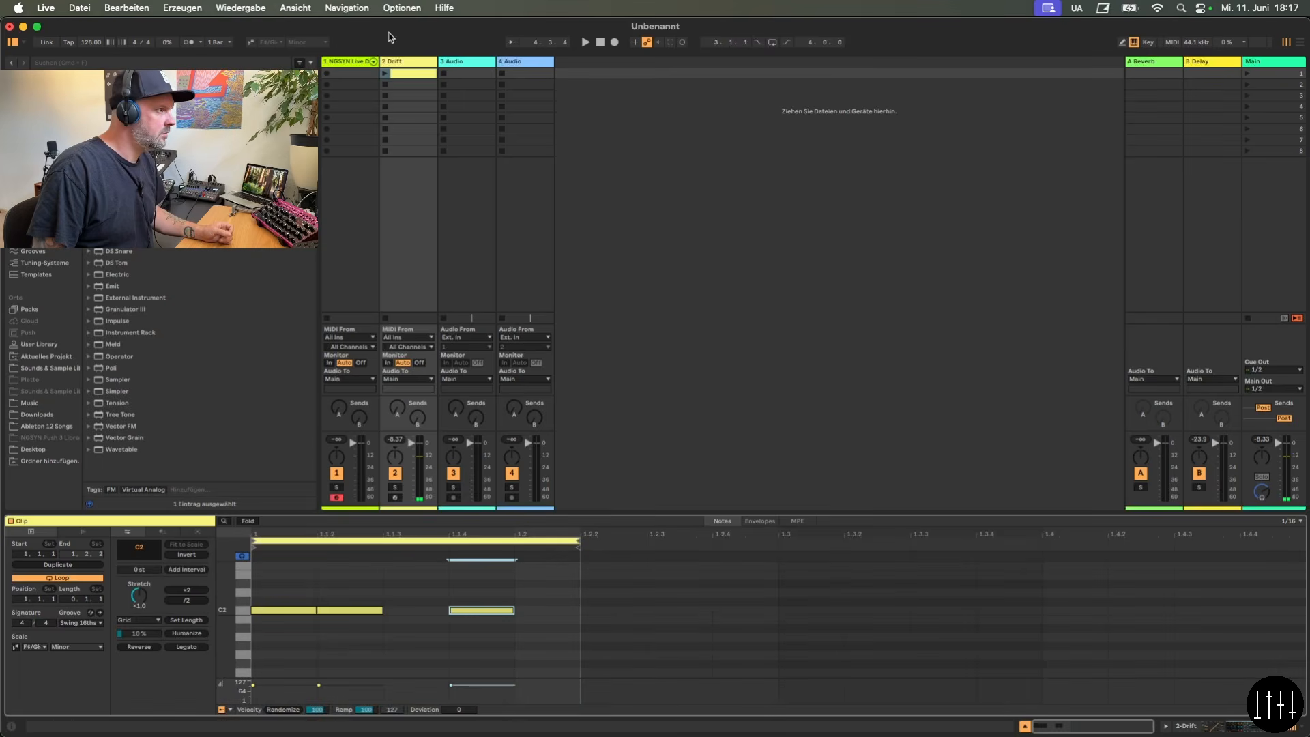
# Set the Scale device on the Drift track to F# Minor
pyautogui.hotkey('shift', 'Tab')
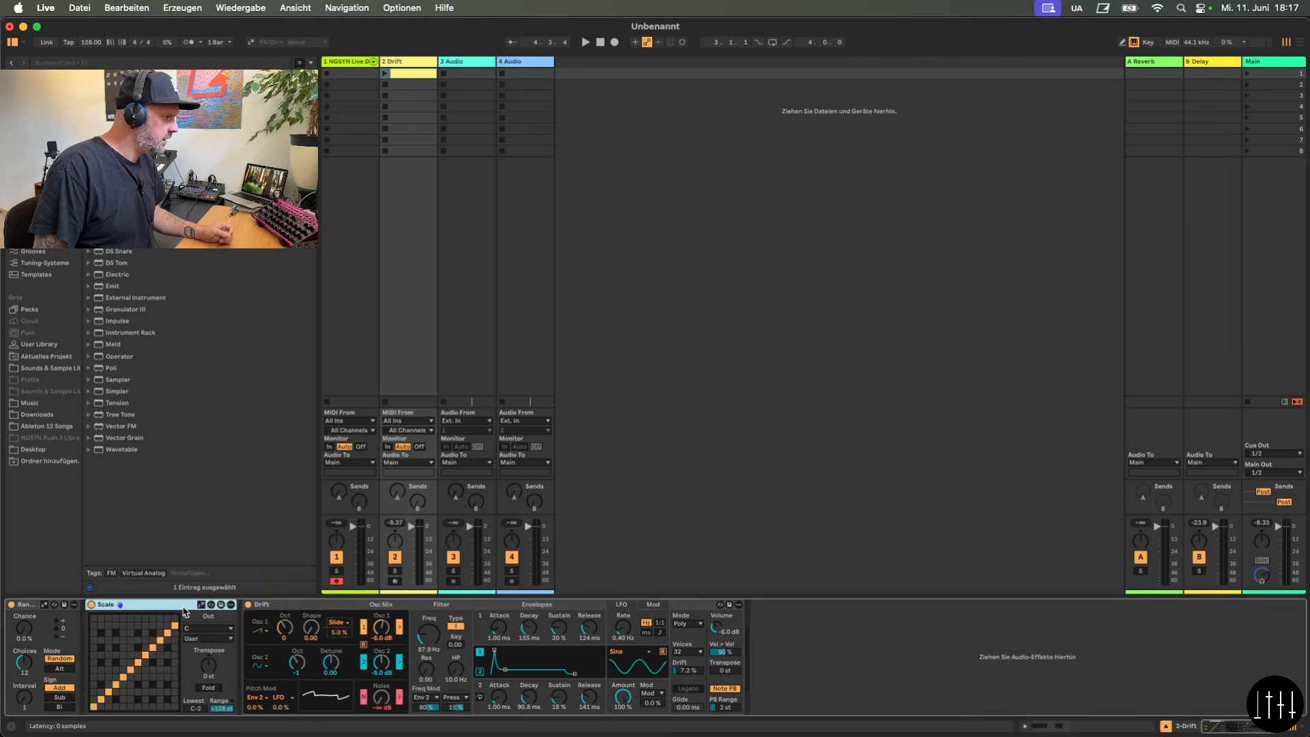
pyautogui.click(203, 629)
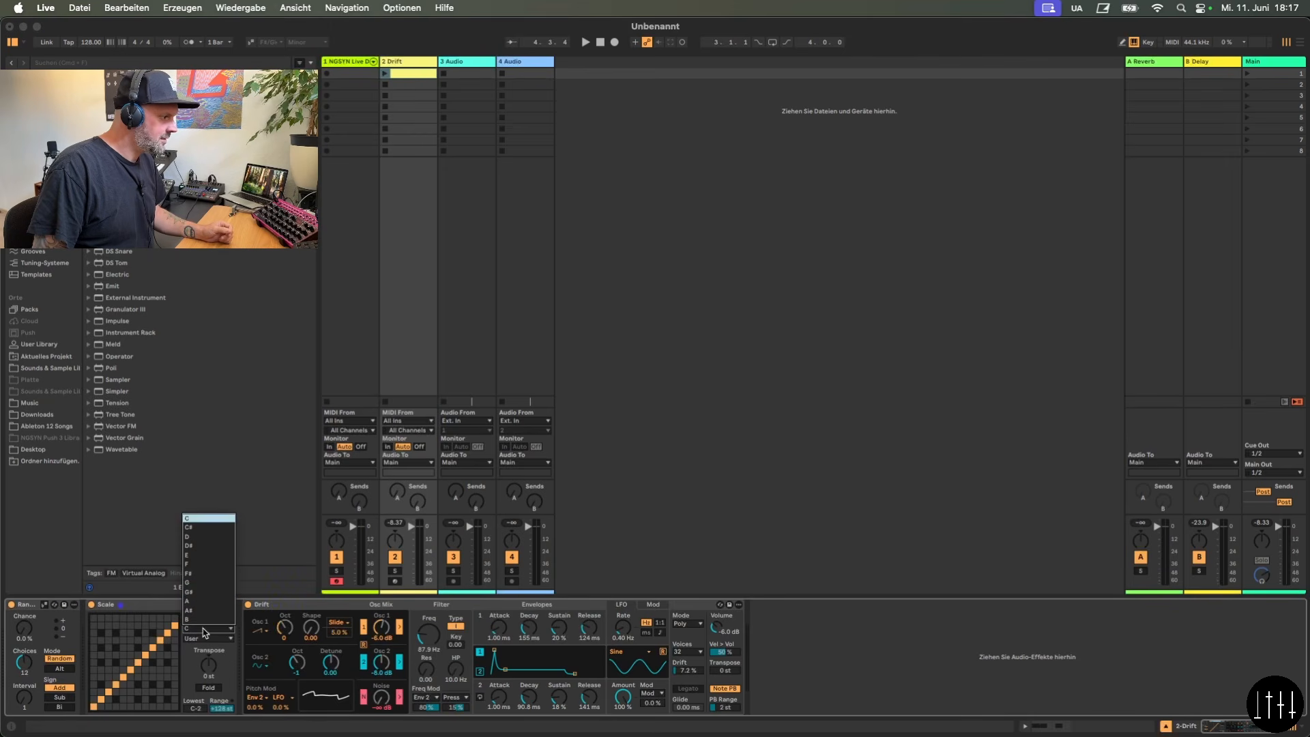
pyautogui.click(200, 573)
pyautogui.click(206, 641)
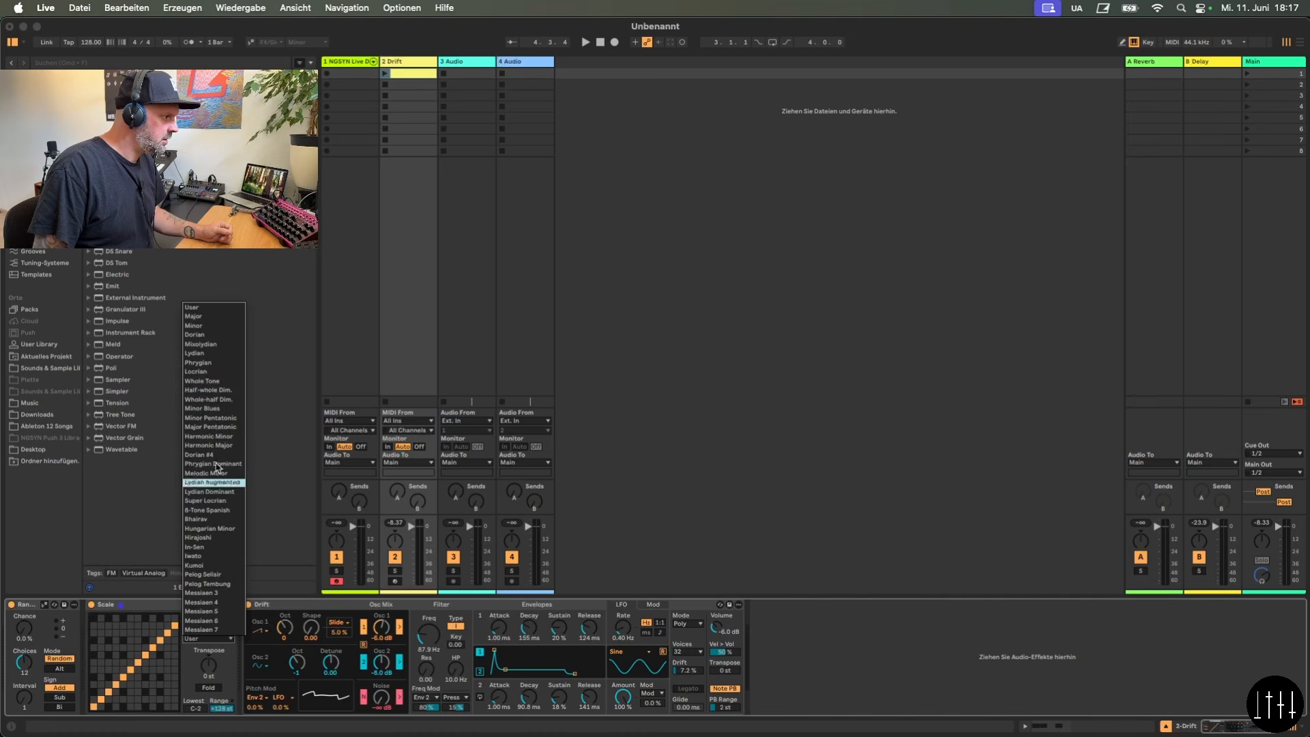
pyautogui.click(209, 329)
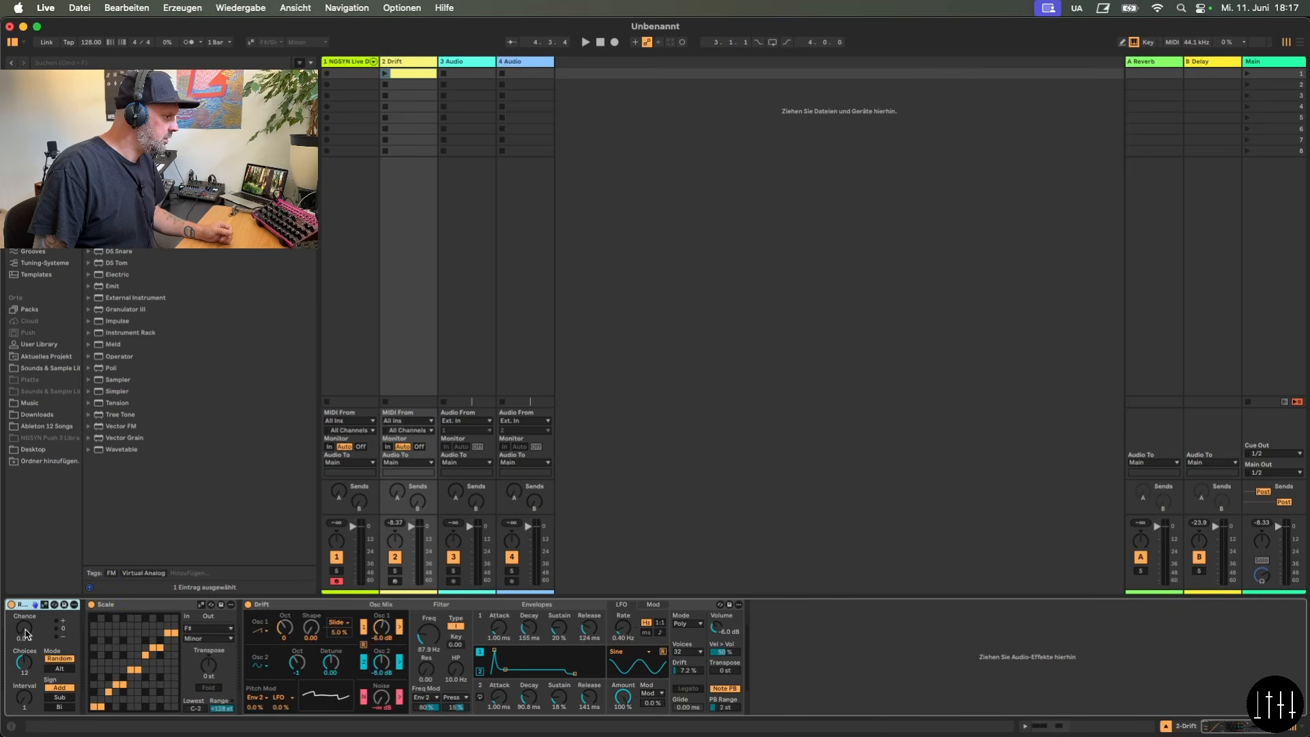
# Set the Random device to 100 % chance, 10 choices and the Bi sign option
pyautogui.moveTo(26, 634); pyautogui.dragTo(26, 625)
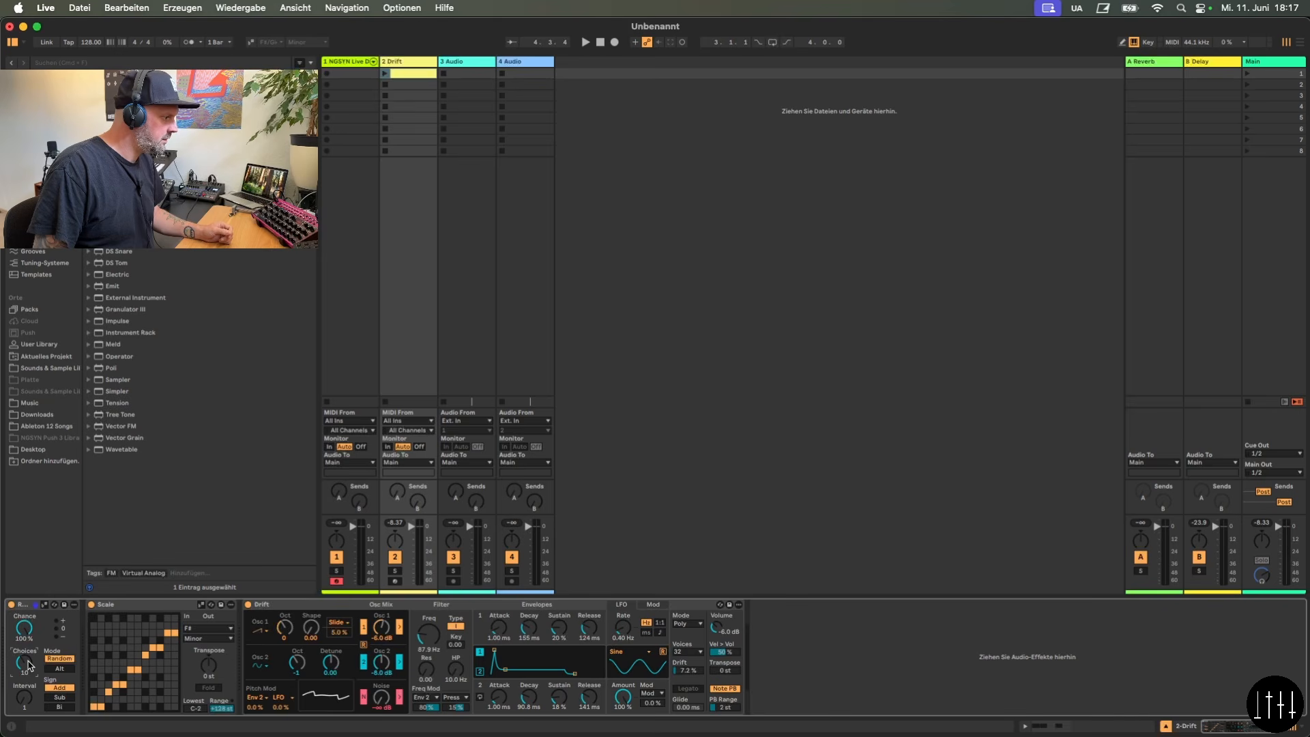
pyautogui.click(60, 707)
# Raise the Drift track's delay and reverb sends while the clip plays, and stop playback
pyautogui.press('space')
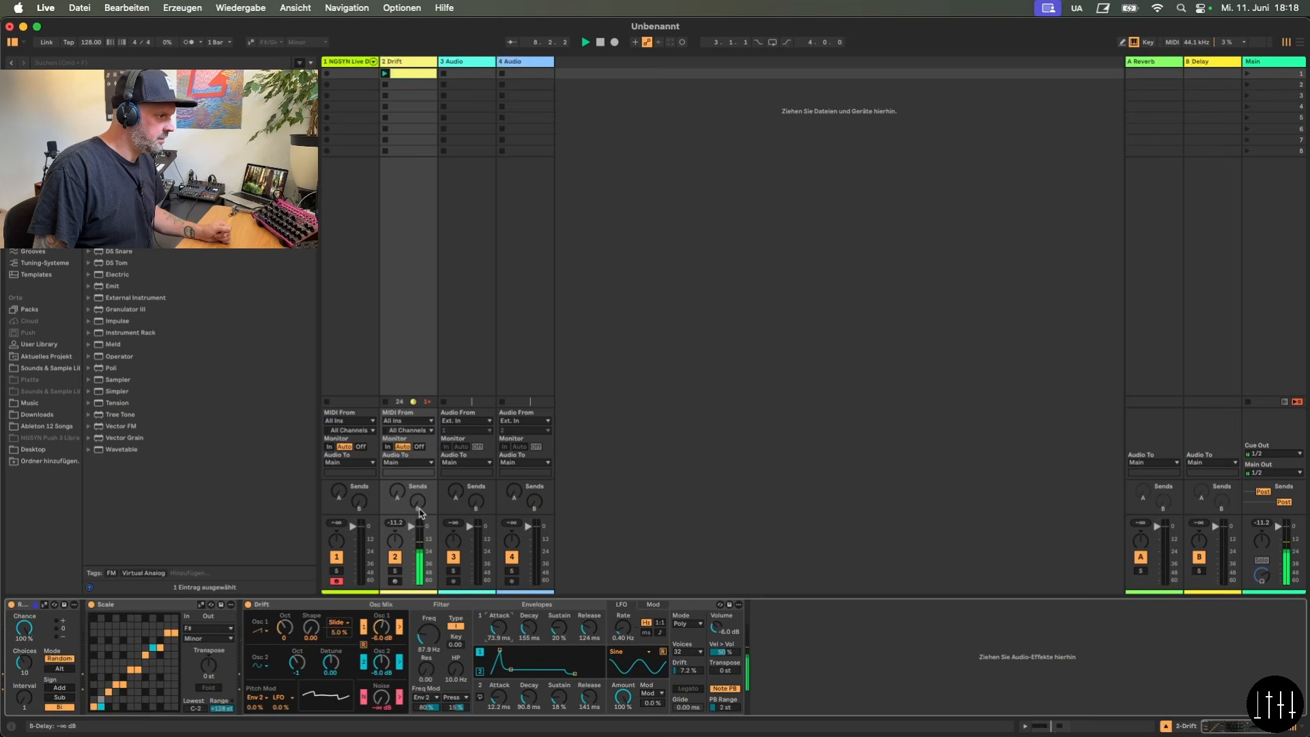
pyautogui.moveTo(417, 504); pyautogui.dragTo(398, 484)
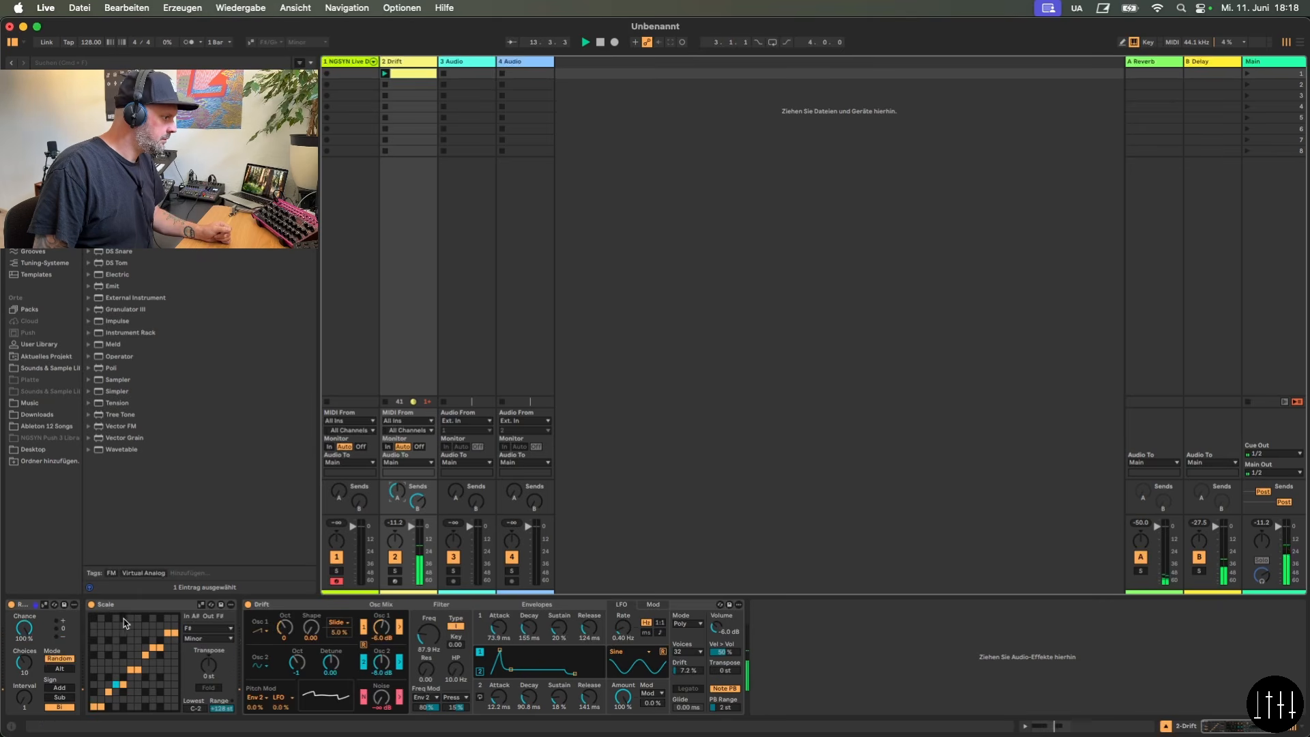
pyautogui.press('space')
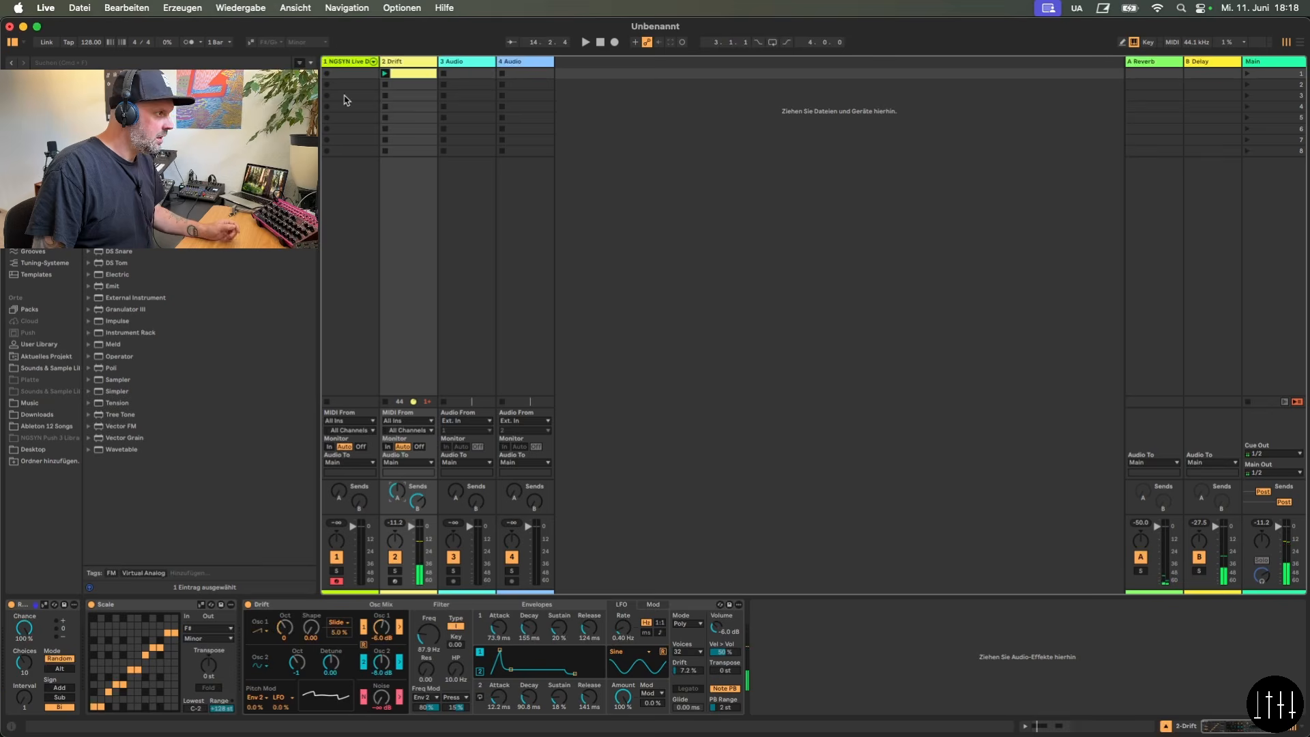
# Transpose all notes in the Drift clip up to F#2
pyautogui.click(435, 74)
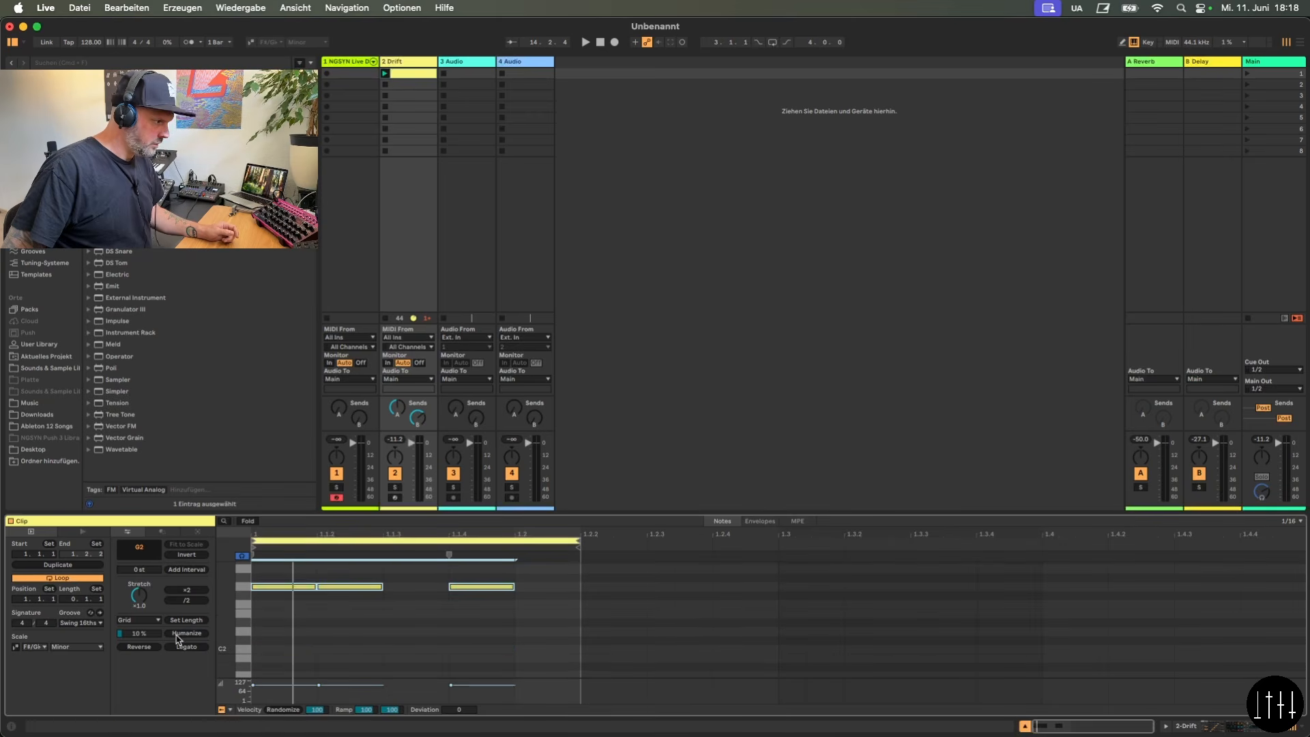
pyautogui.press('Down')
pyautogui.press('Down')
pyautogui.press('Up')
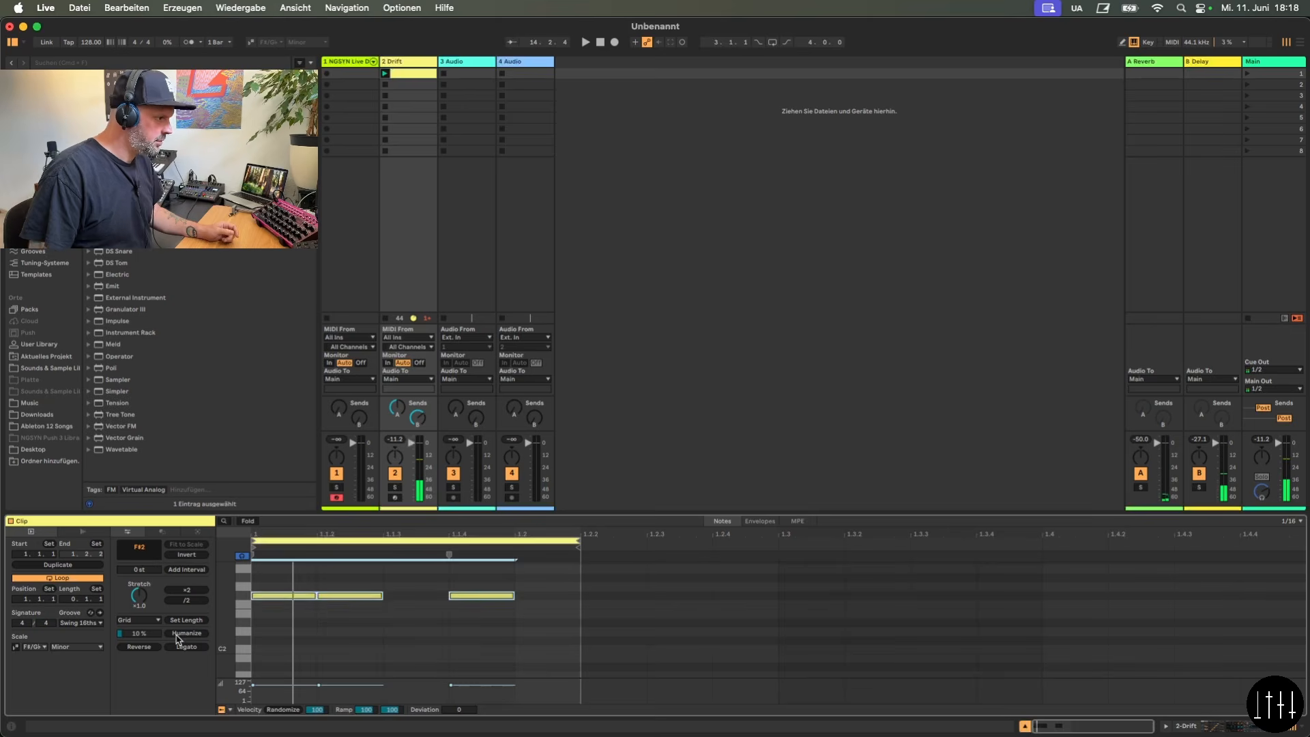
# Launch the Drift clip and set Drift's envelope 1 decay to 1.24 s and its filter frequency to 70.6 Hz
pyautogui.click(384, 74)
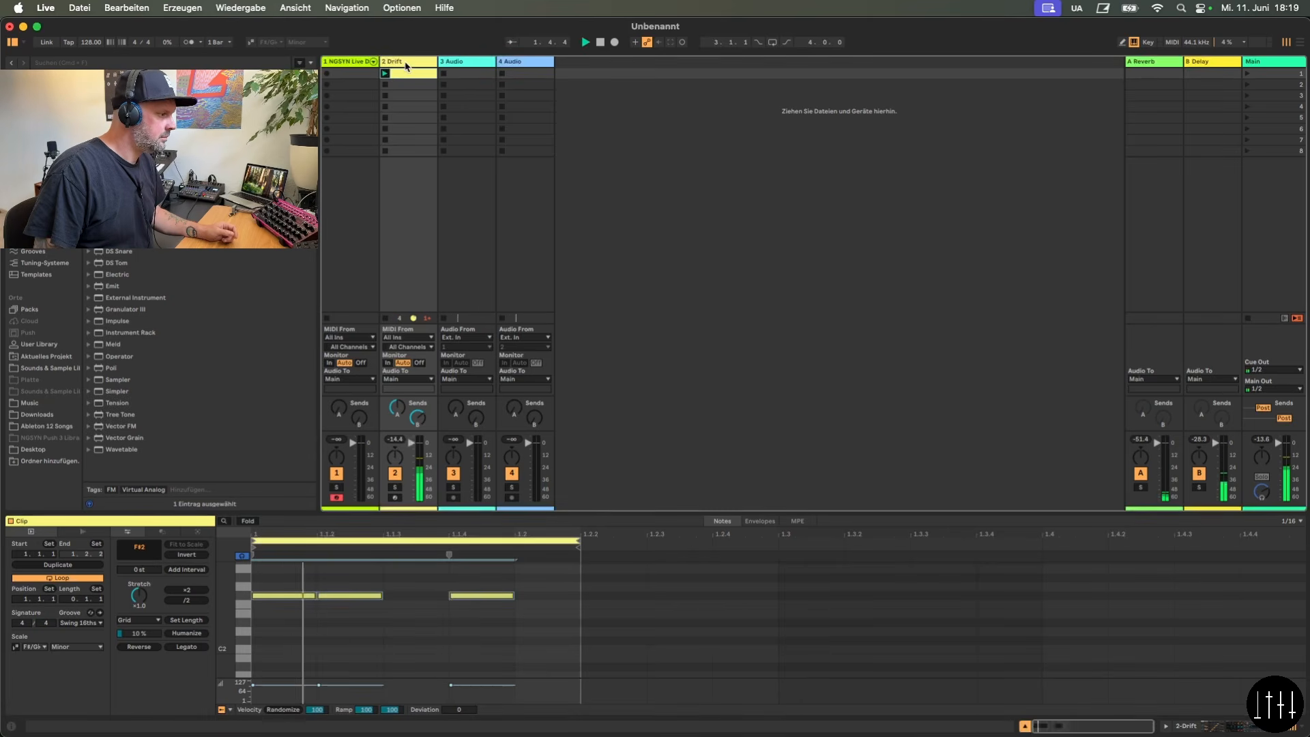
pyautogui.hotkey('shift', 'Tab')
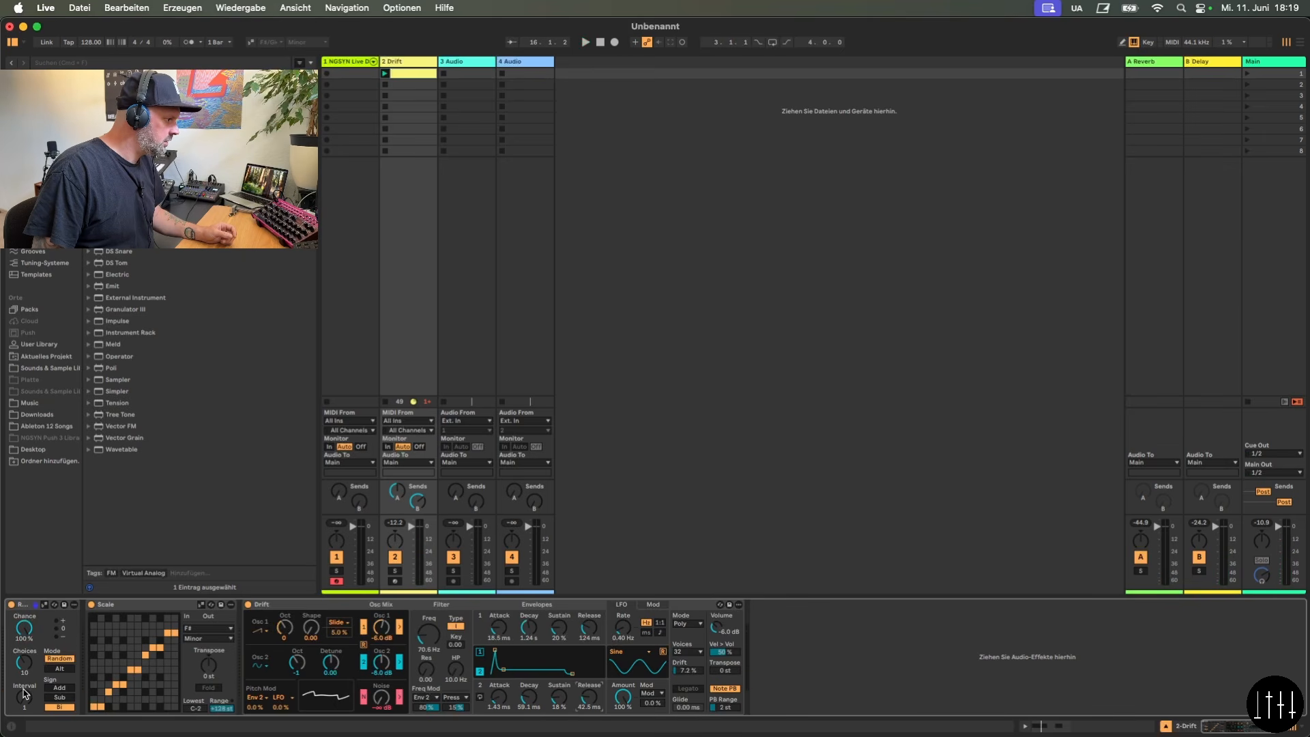
# Check the notes in the Drift clip, play it and set the Random device to 12 choices and interval 2
pyautogui.doubleClick(405, 73)
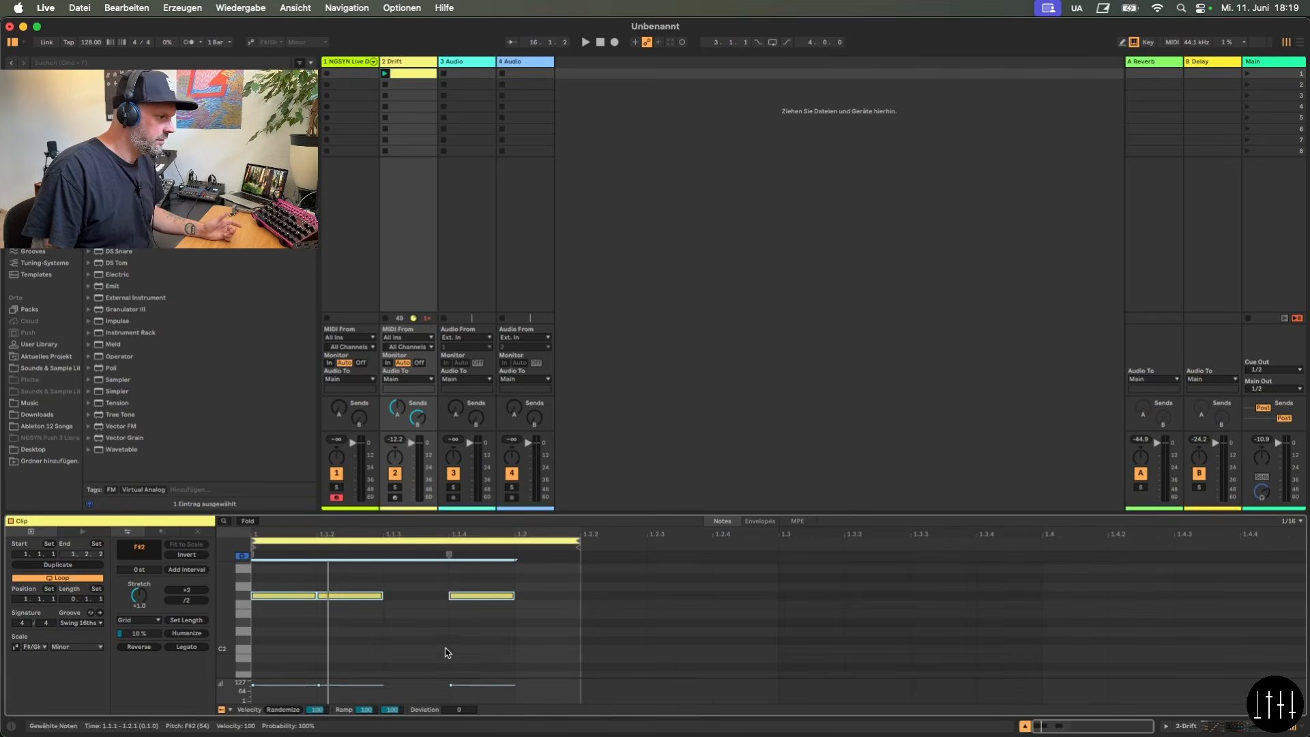
pyautogui.scroll(2, 447, 651)
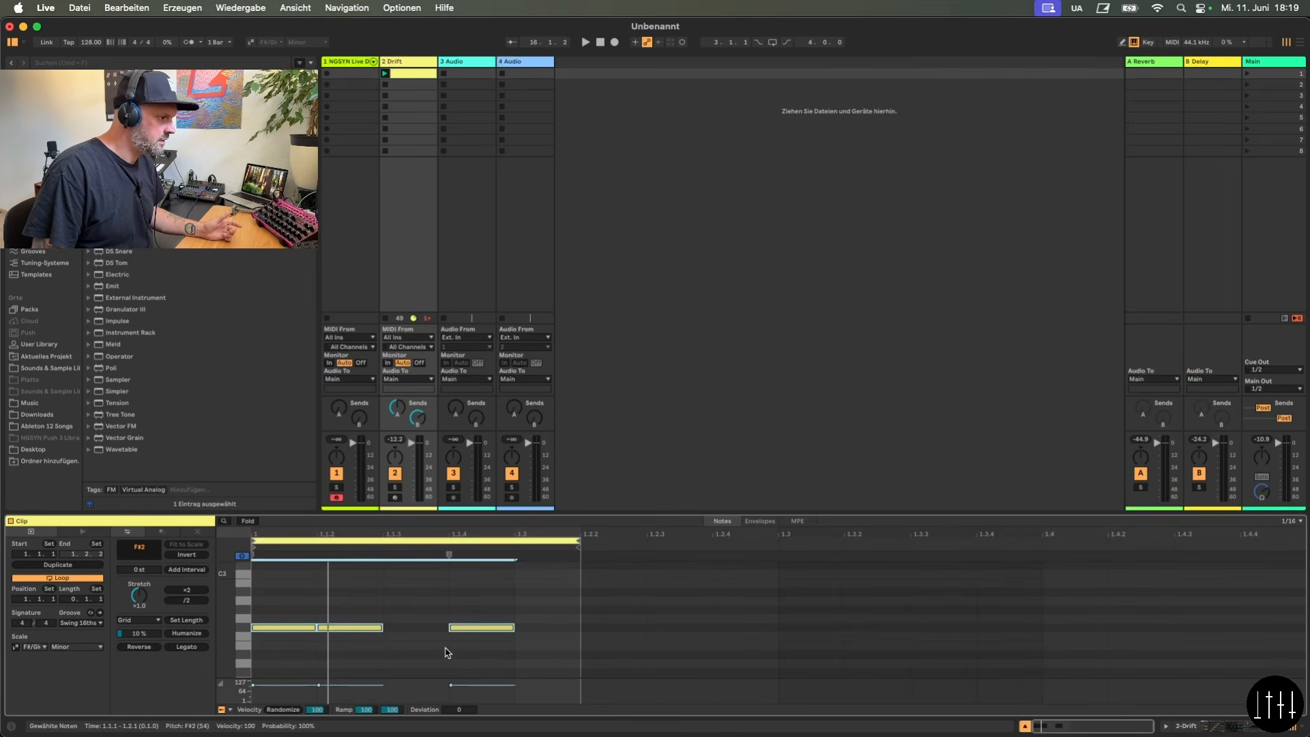
pyautogui.click(385, 74)
pyautogui.hotkey('shift', 'Tab')
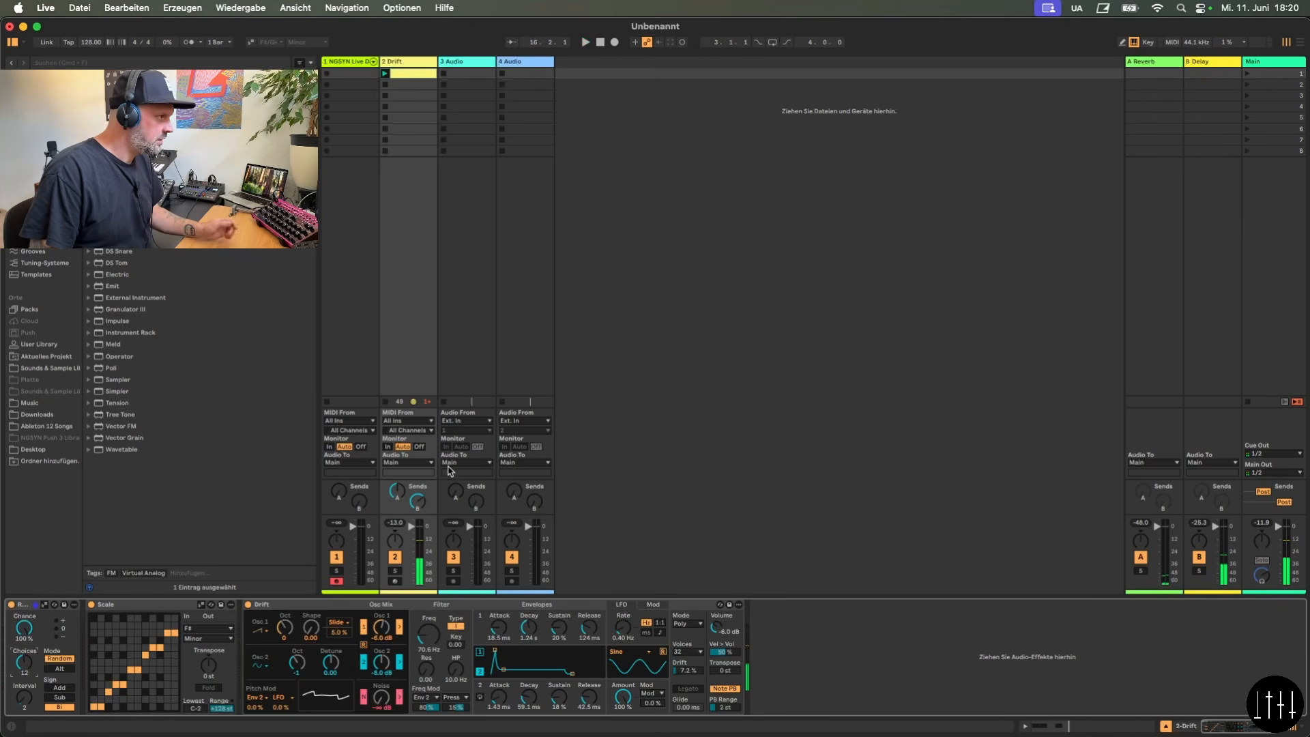
# Add an EQ Eight after Drift and cut the lows with band 1 at 121 Hz
pyautogui.click(38, 170)
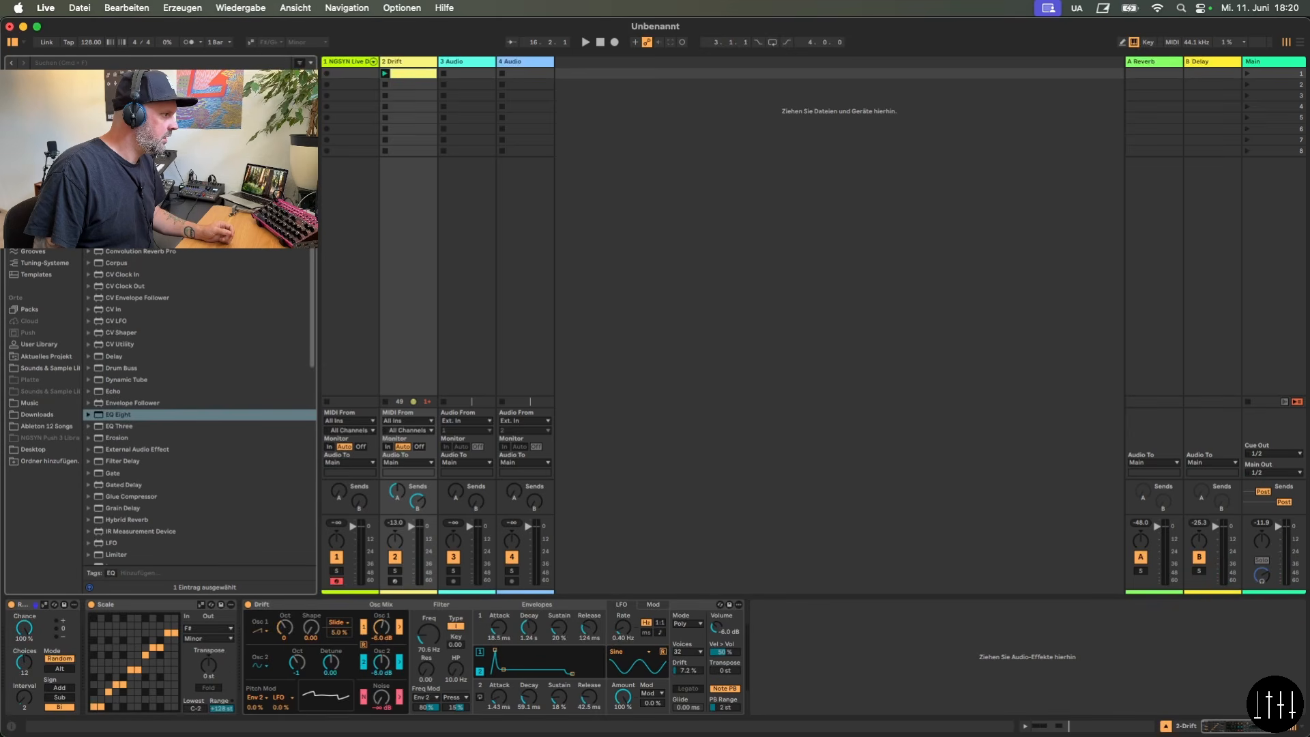
pyautogui.doubleClick(116, 414)
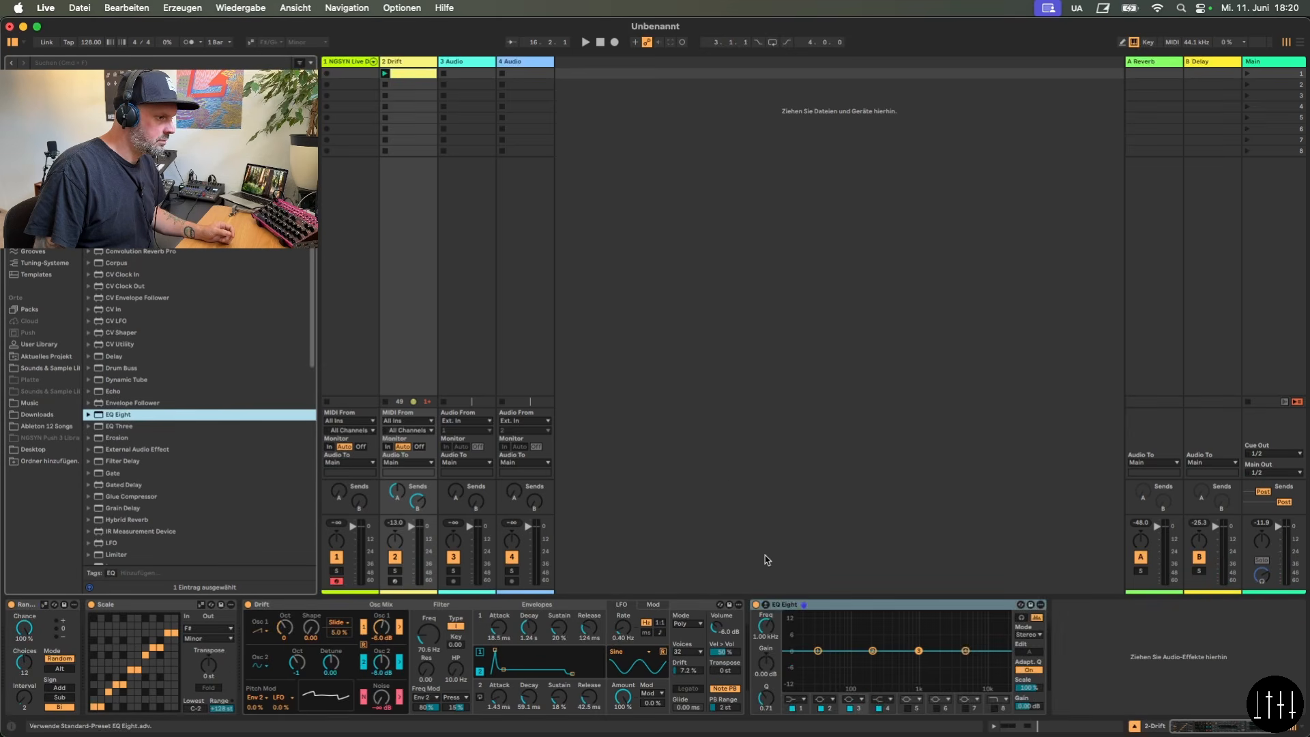
pyautogui.click(821, 657)
# Start playback and set the Drift track's delay send to -13.0 dB
pyautogui.press('space')
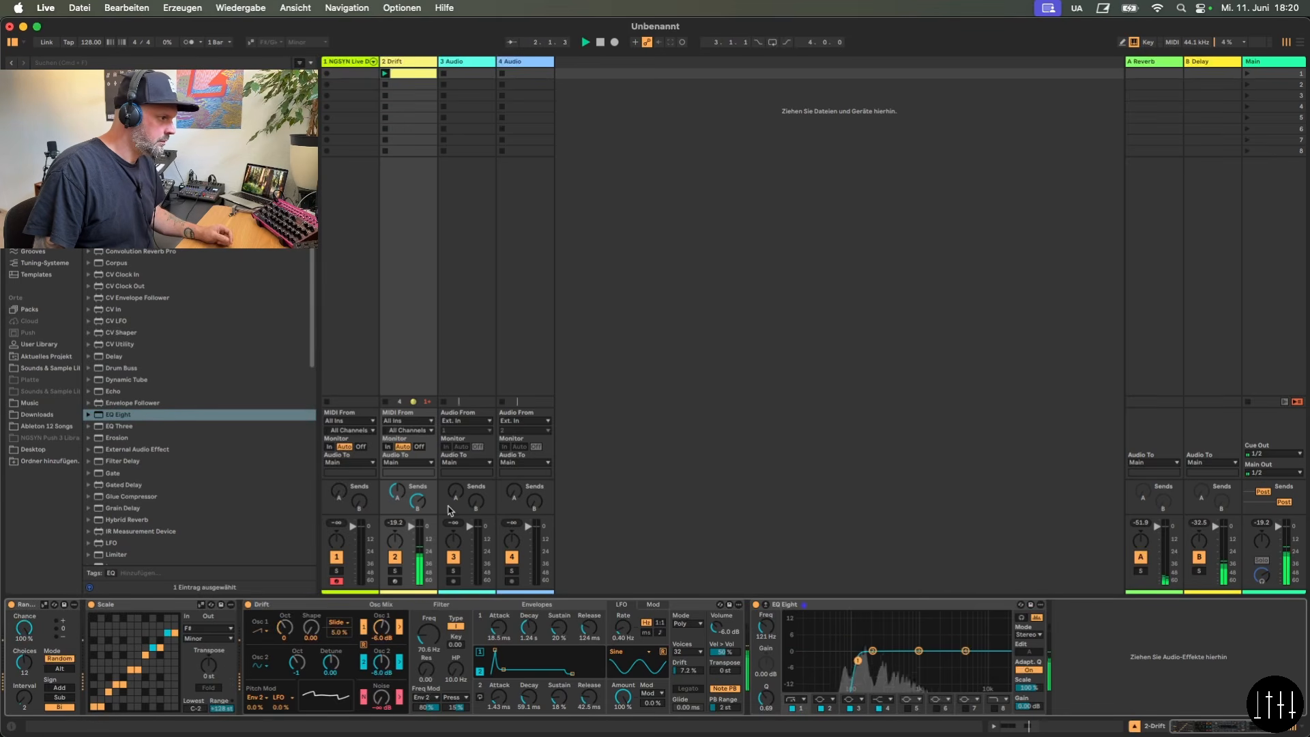
pyautogui.click(417, 501)
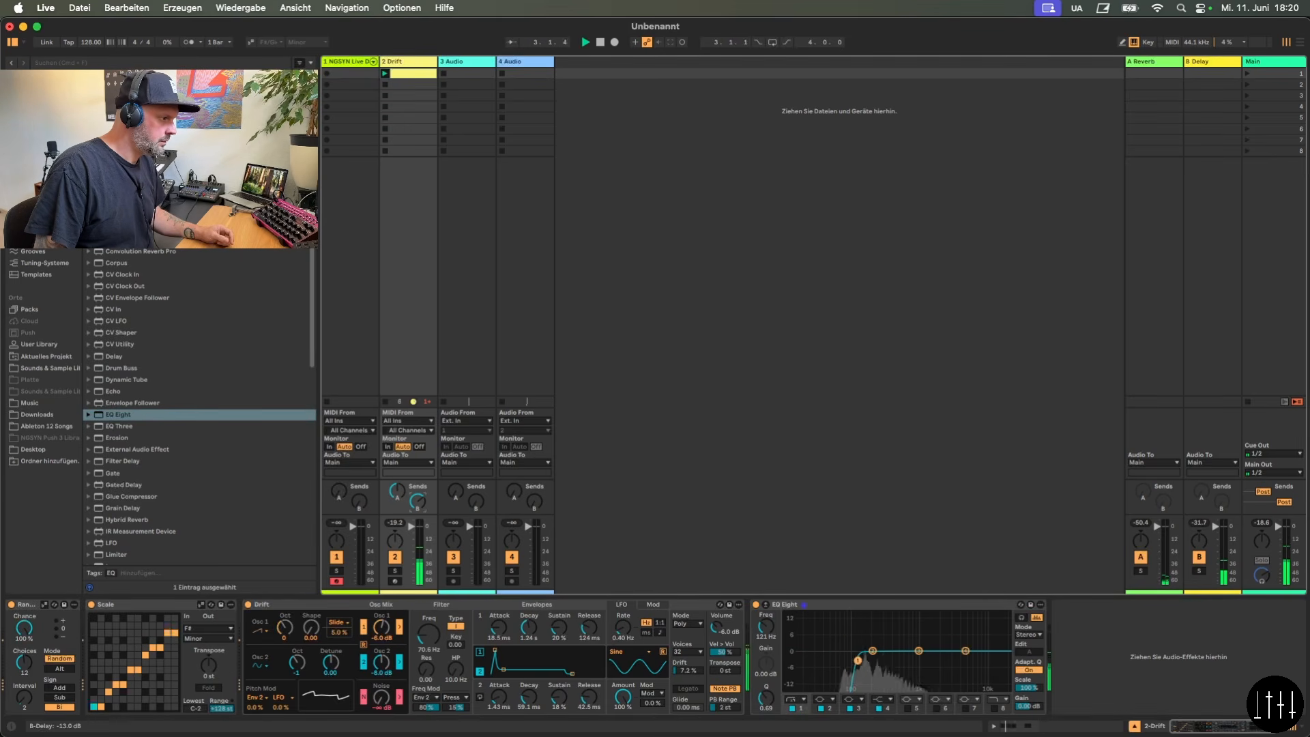
# Create a MIDI clip in the drum track's first slot and add kick notes on the KICK DN2 row
pyautogui.doubleClick(353, 75)
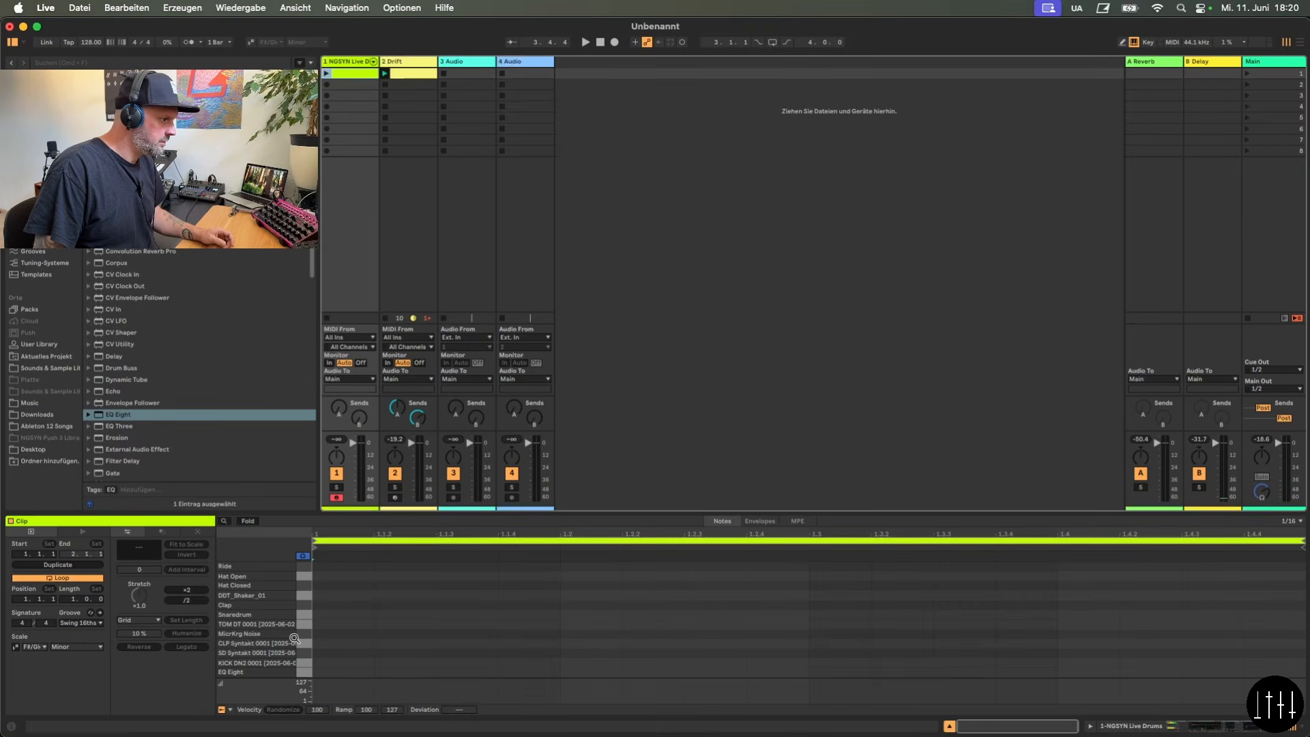
pyautogui.doubleClick(321, 662)
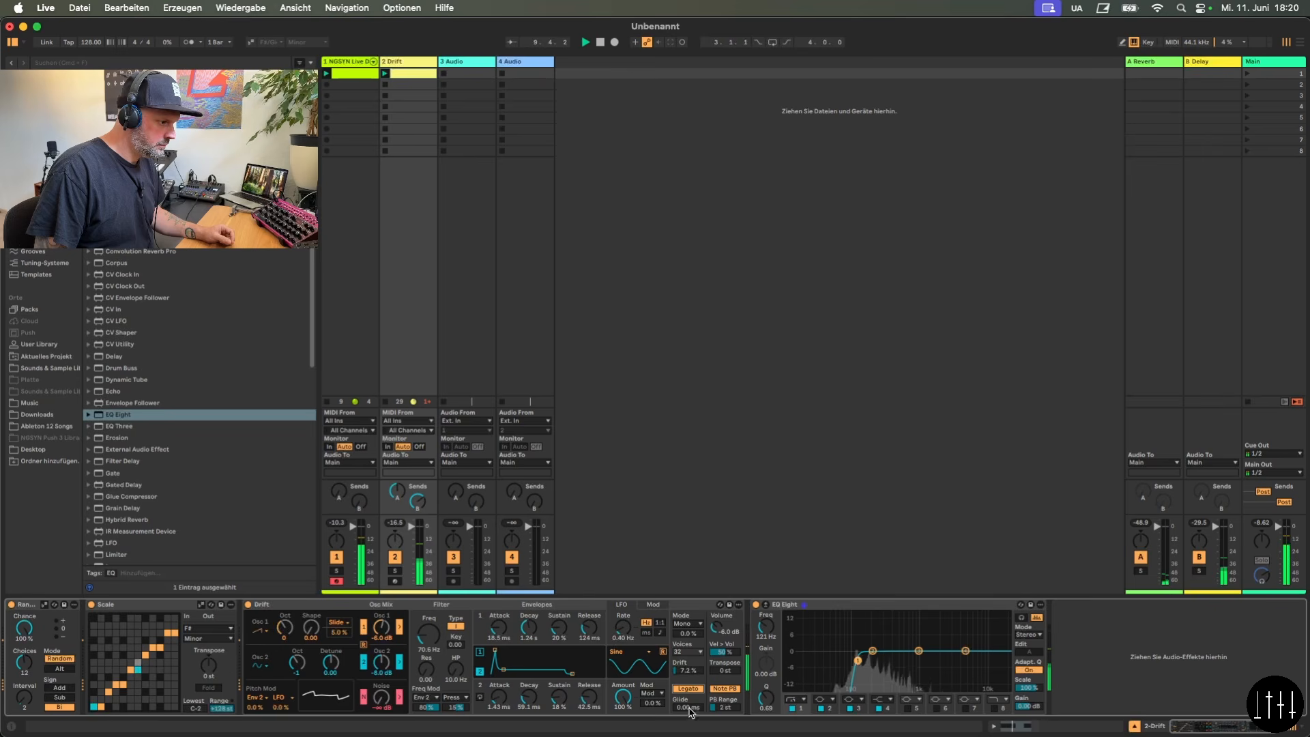
# Set Drift to Mono with Legato and a glide of about 110 ms, and revisit the Scale device's root note
pyautogui.moveTo(691, 713); pyautogui.dragTo(691, 696)
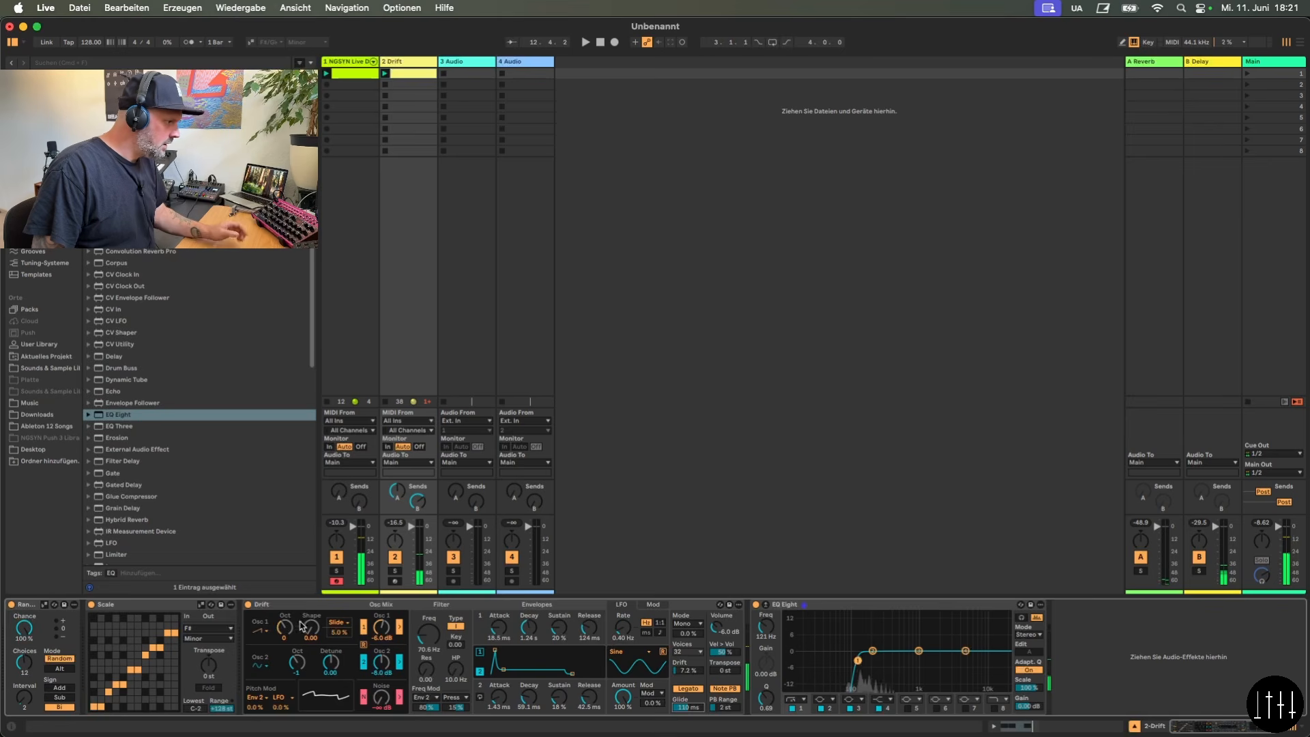
pyautogui.click(230, 629)
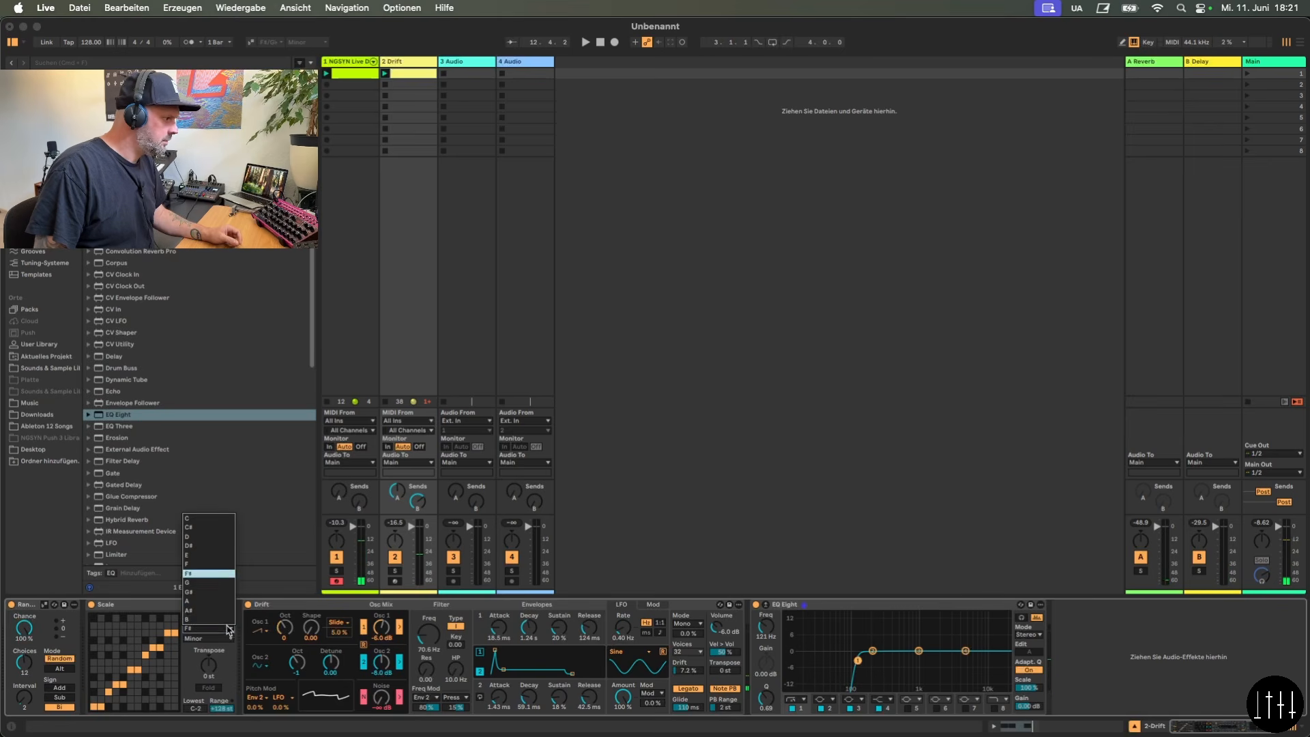
pyautogui.click(217, 579)
# Deactivate the first audio track, set its input to 2-Drift post mixer and record an eight-bar clip in its first slot
pyautogui.click(468, 65)
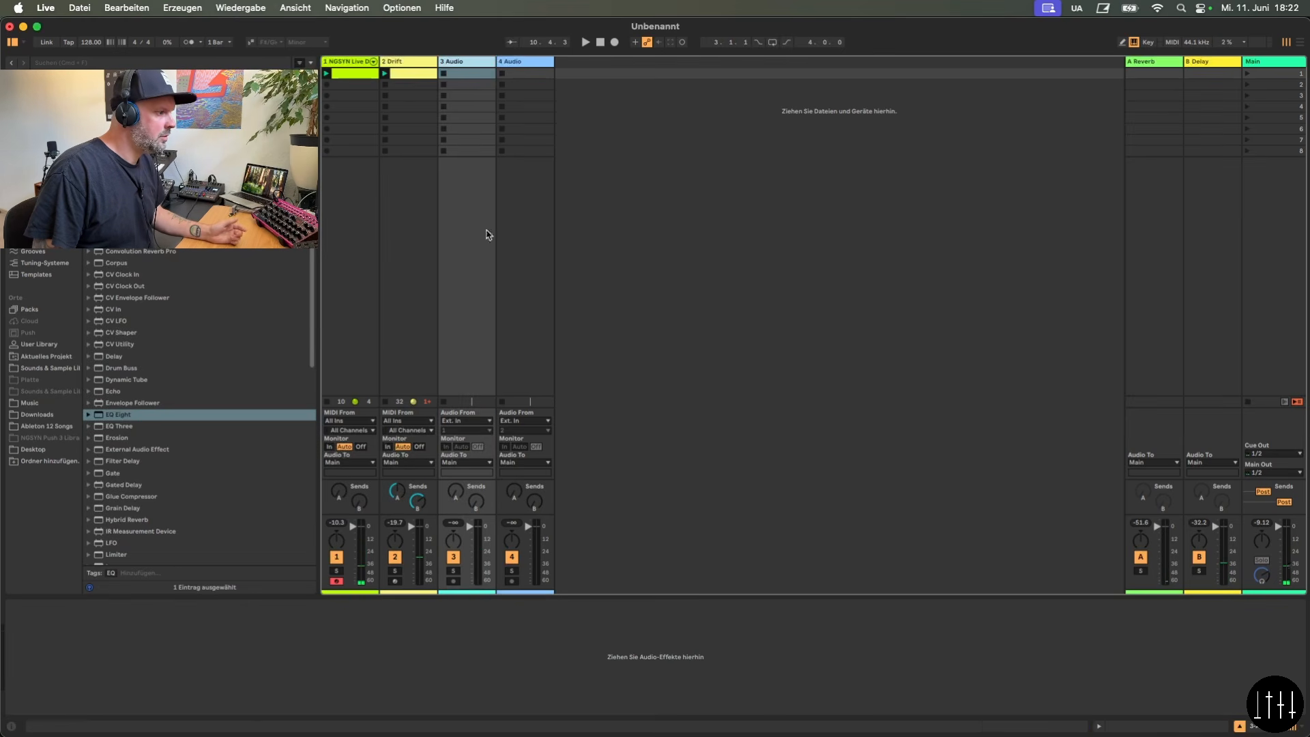
pyautogui.click(455, 556)
pyautogui.click(470, 421)
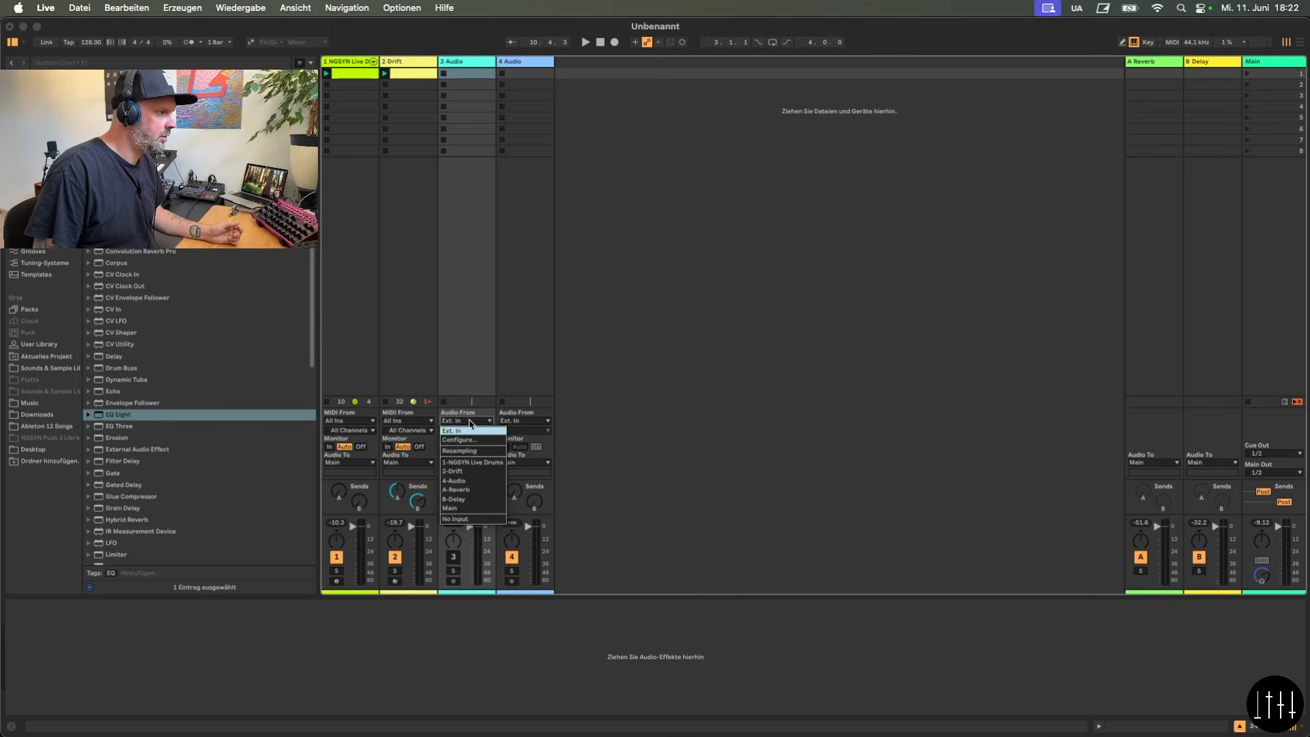
pyautogui.click(470, 471)
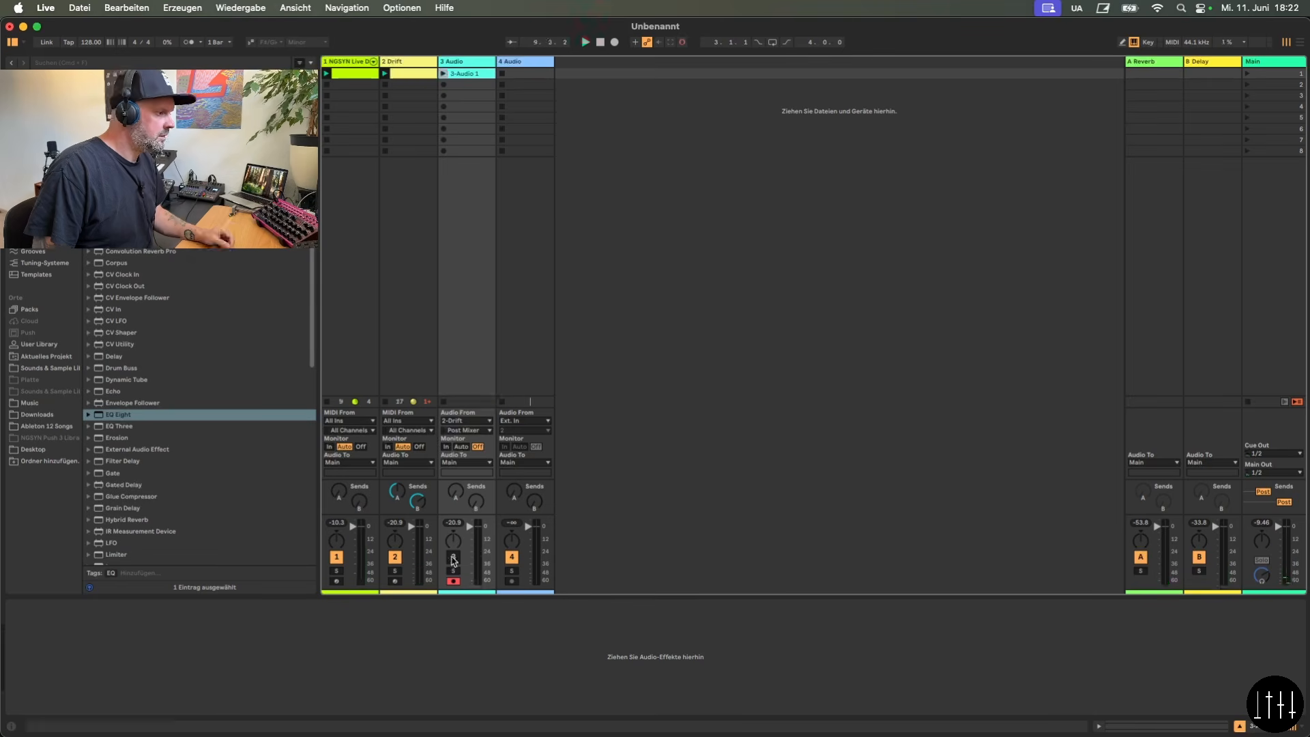
# Disarm the audio track and play its recorded clip in place of the muted Drift track, raising its delay and reverb sends
pyautogui.click(453, 581)
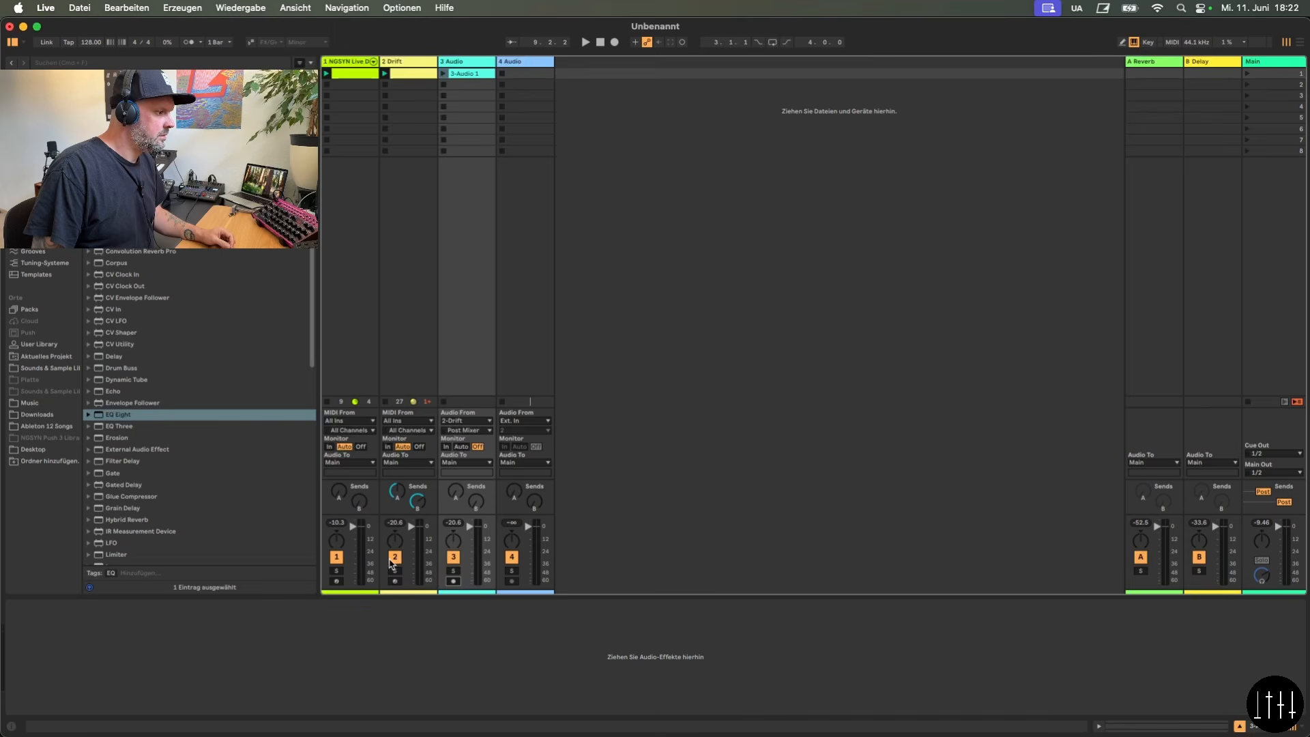
pyautogui.click(444, 74)
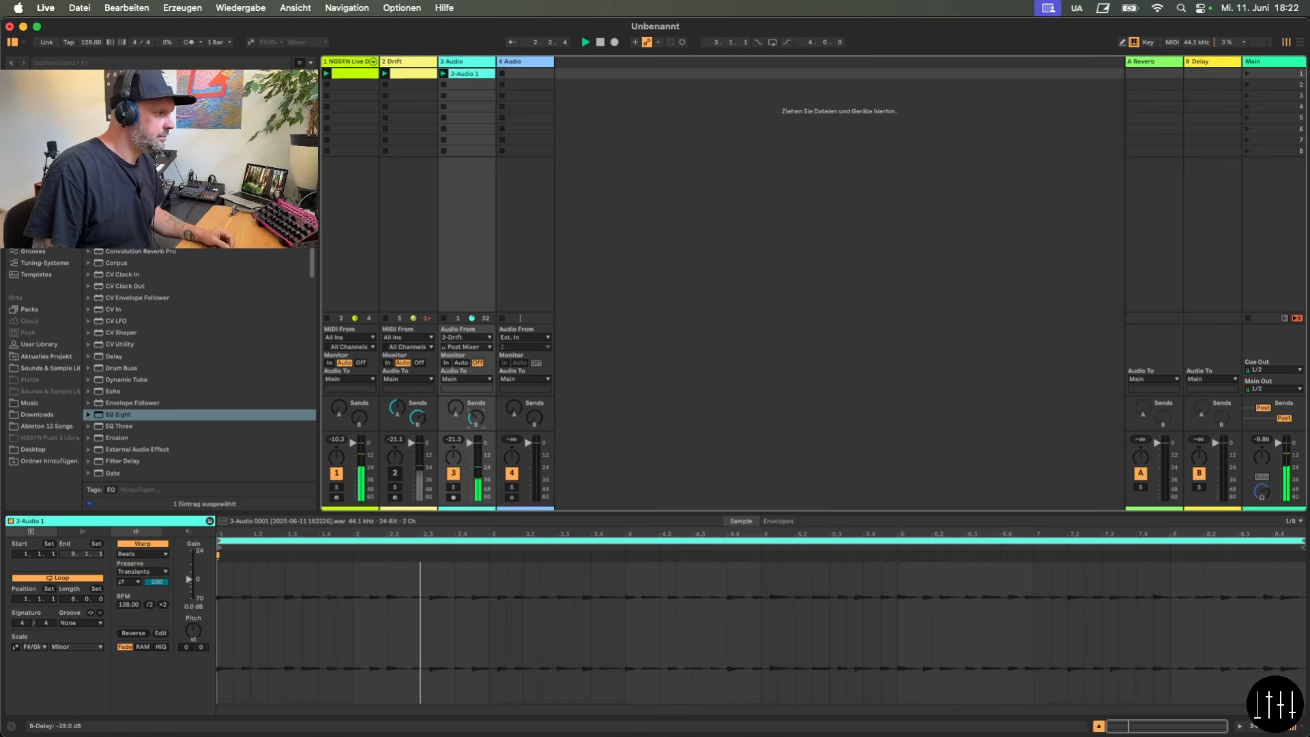
pyautogui.moveTo(476, 419); pyautogui.dragTo(477, 368)
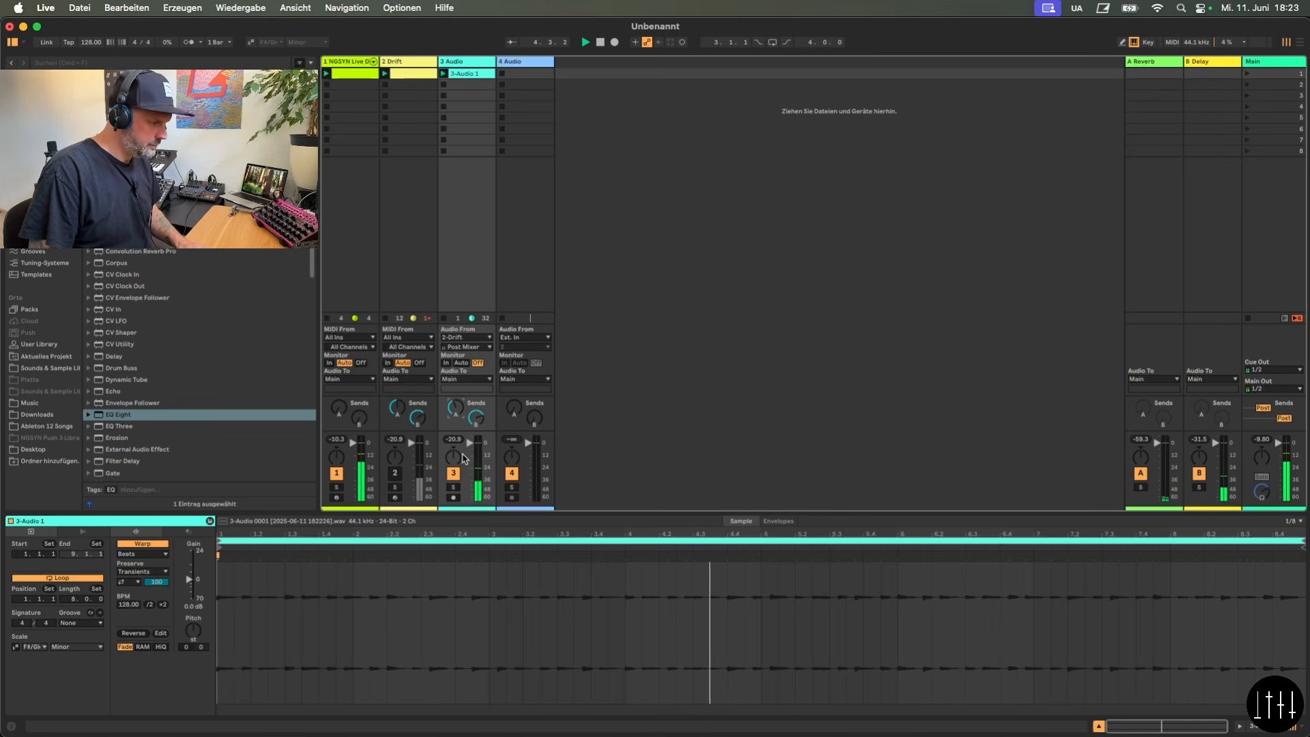
# Shorten the recorded clip's loop to two beats starting at 4.3.1, and shift the loop one beat earlier during playback
pyautogui.press('space')
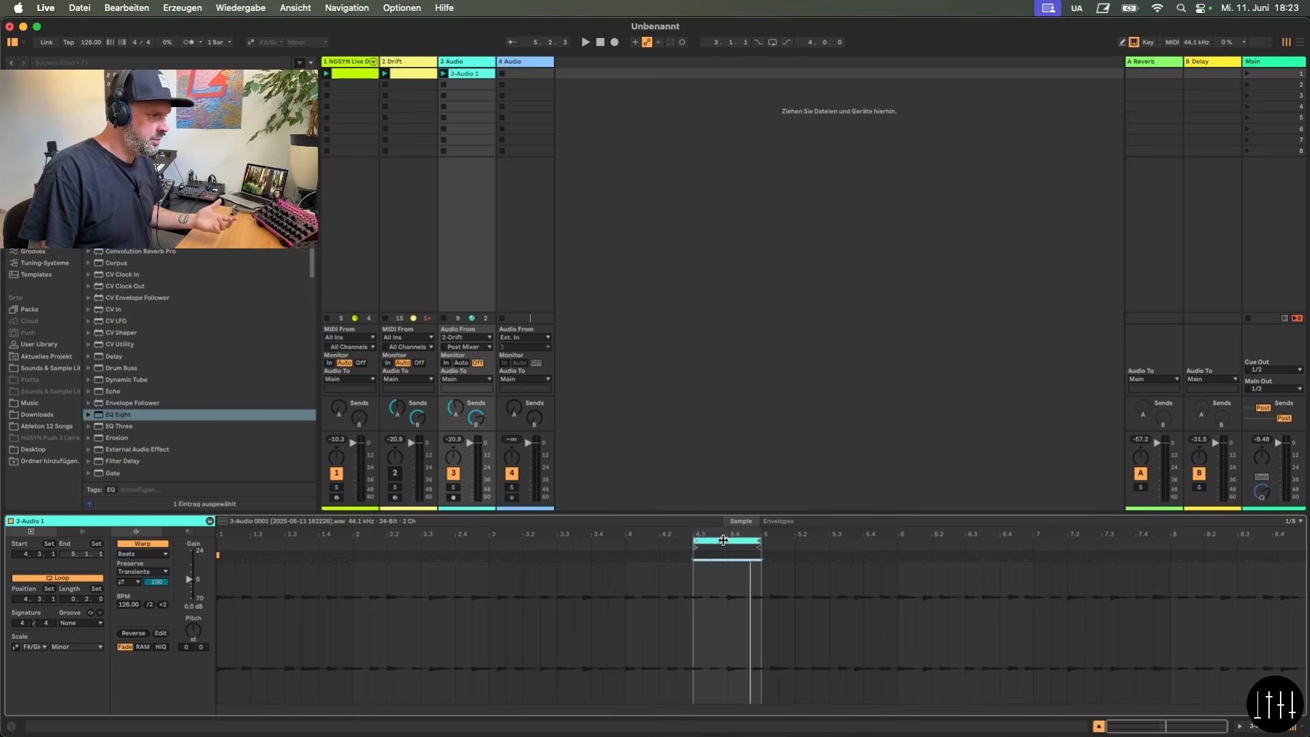
pyautogui.press('space')
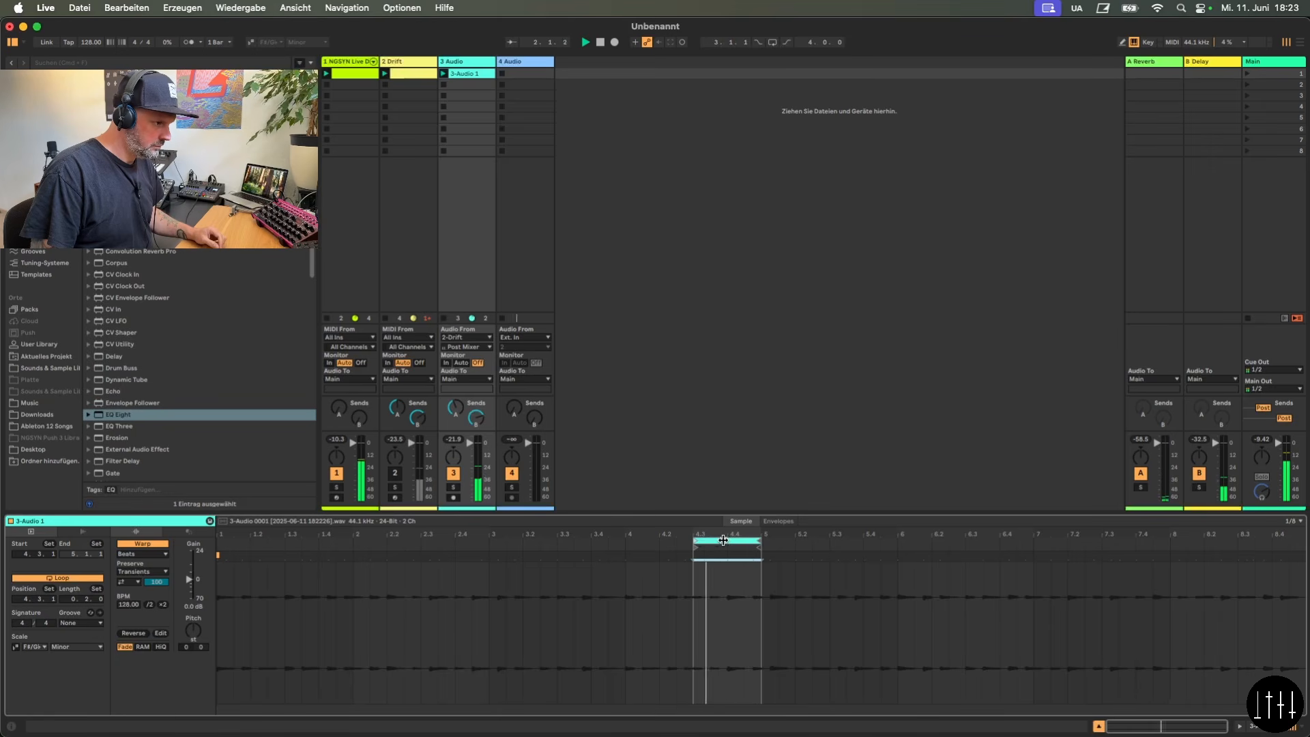
pyautogui.moveTo(723, 539); pyautogui.dragTo(683, 539)
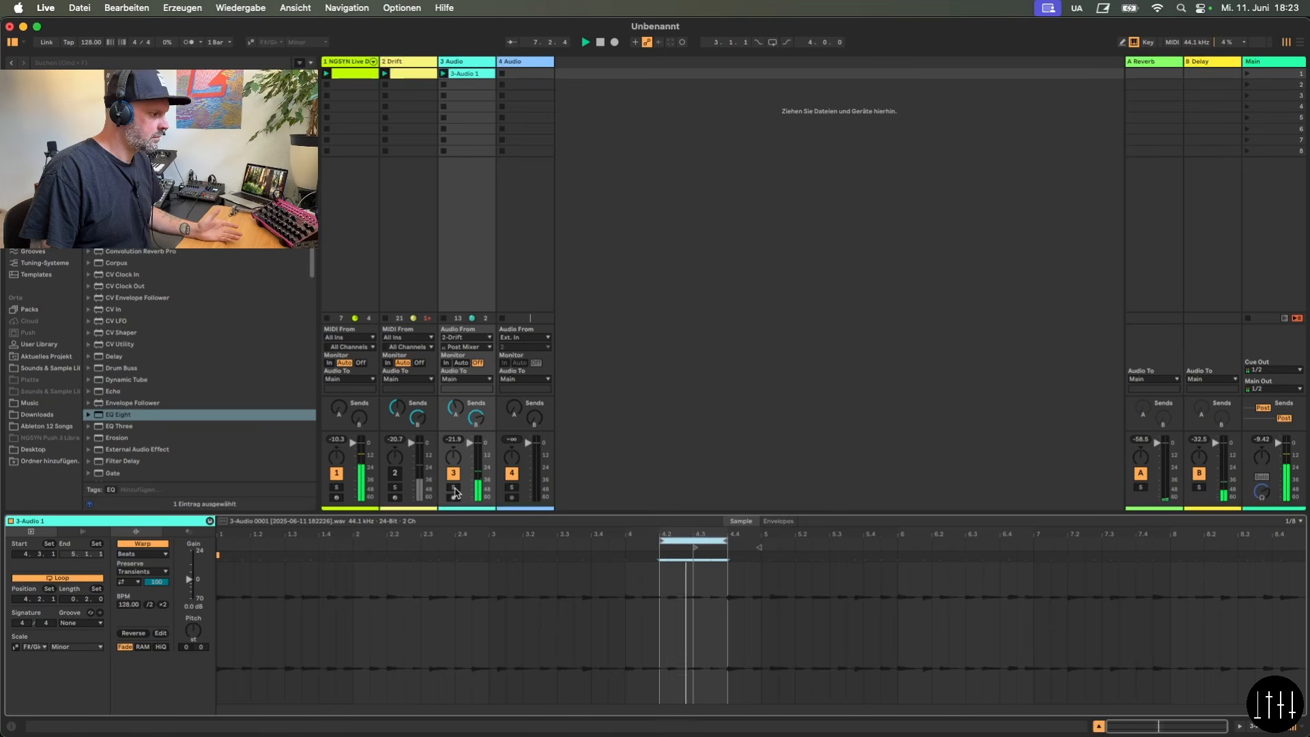
# Stop playback and add the Roar audio effect to the third track, which holds the recorded clip
pyautogui.press('space')
pyautogui.doubleClick(467, 61)
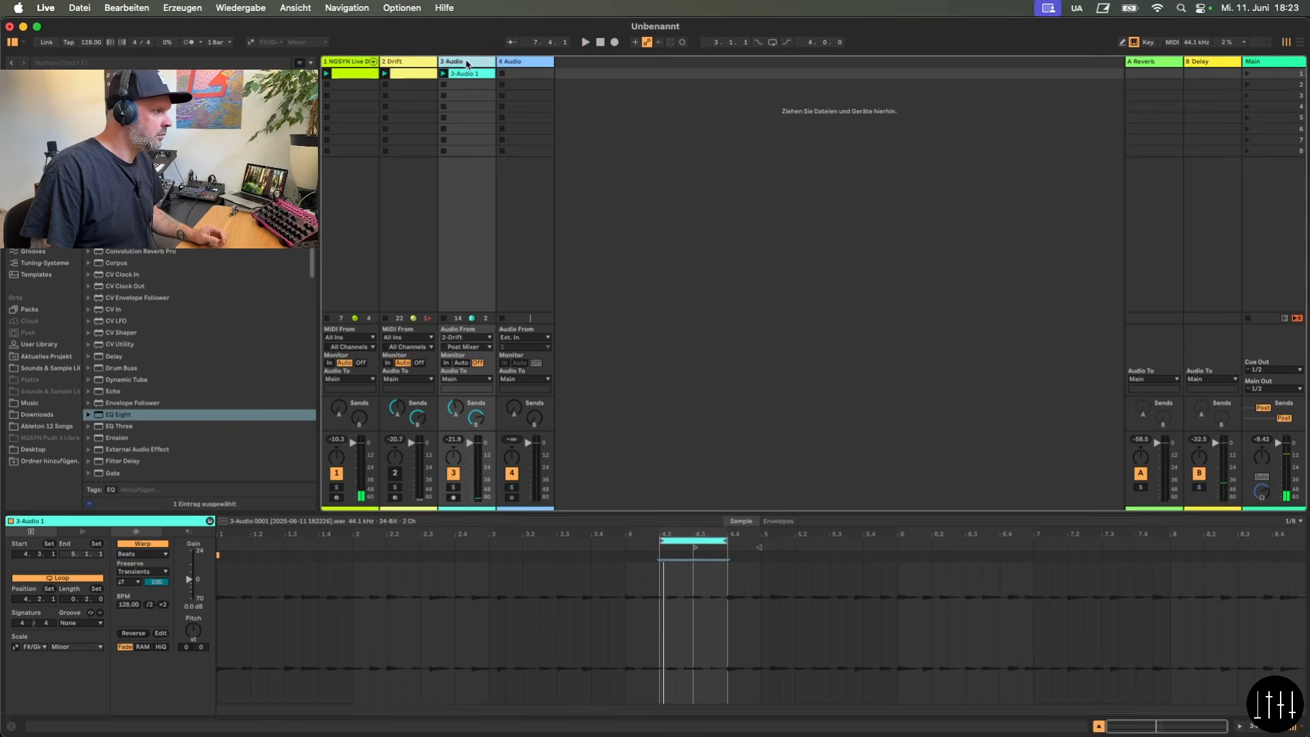
pyautogui.scroll(-7, 178, 440)
pyautogui.moveTo(150, 482); pyautogui.dragTo(461, 66)
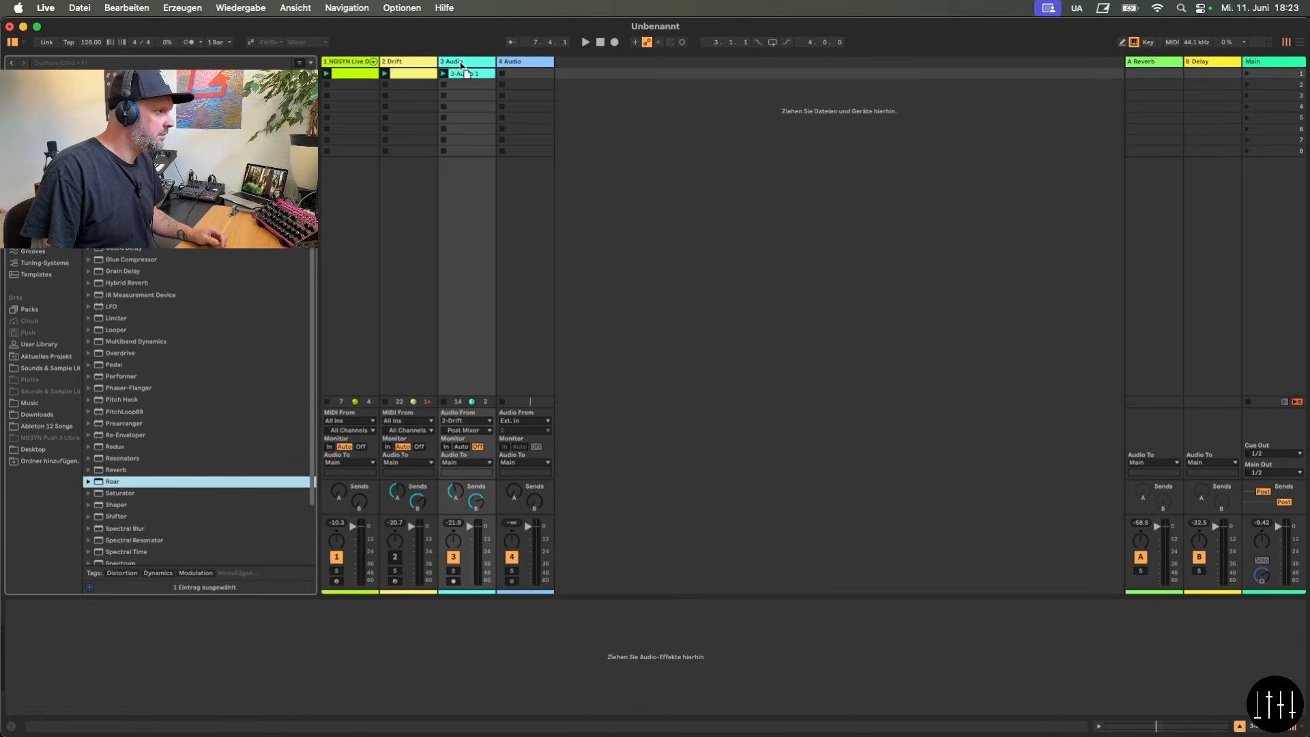
# During playback, set Roar's amount to about 19 %, bias to -0.41 and tone to 27 %, and lower the audio track's volume slightly
pyautogui.press('space')
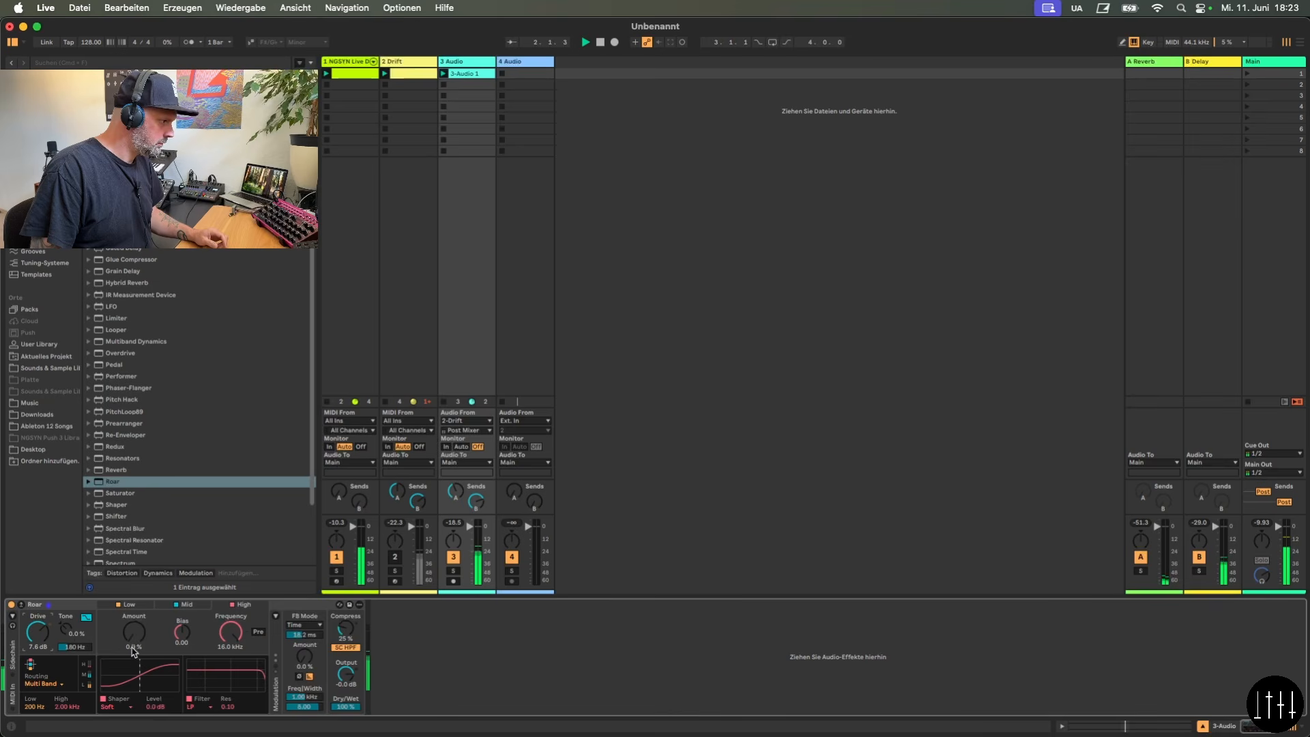
pyautogui.moveTo(132, 649); pyautogui.dragTo(133, 636)
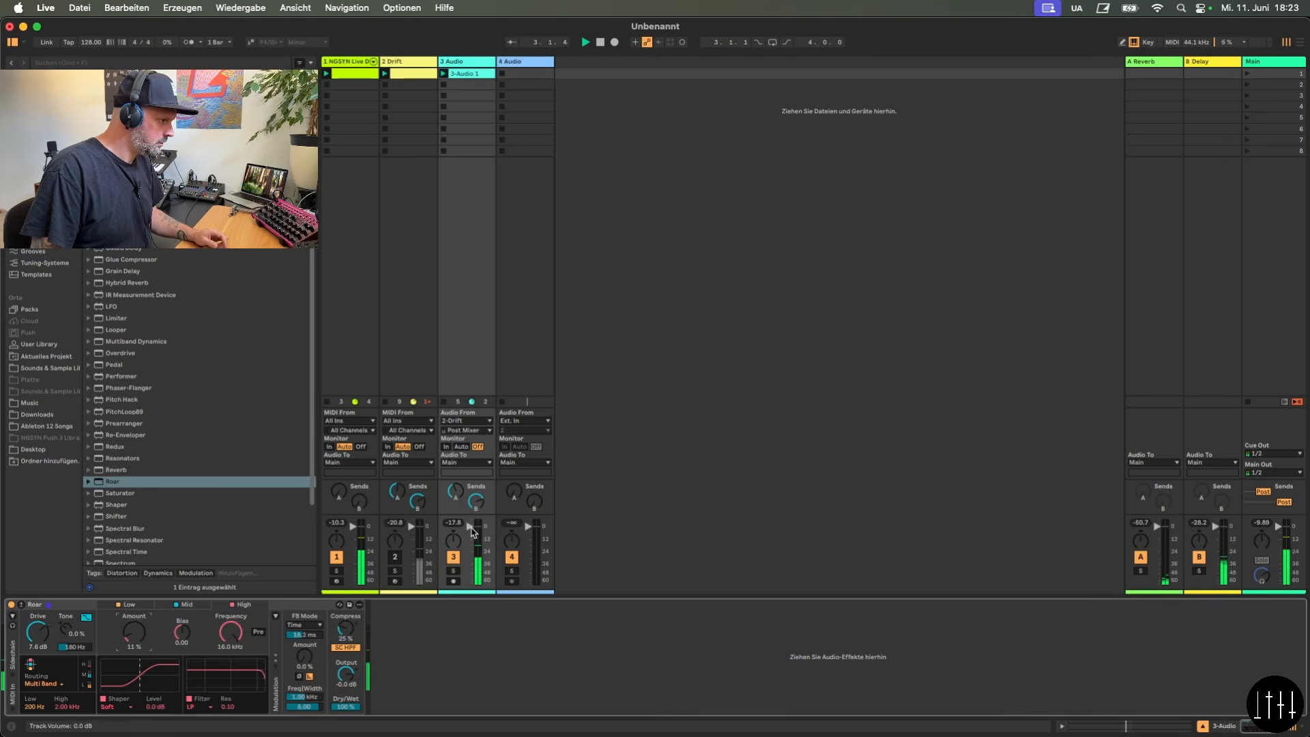
pyautogui.moveTo(470, 526); pyautogui.dragTo(471, 531)
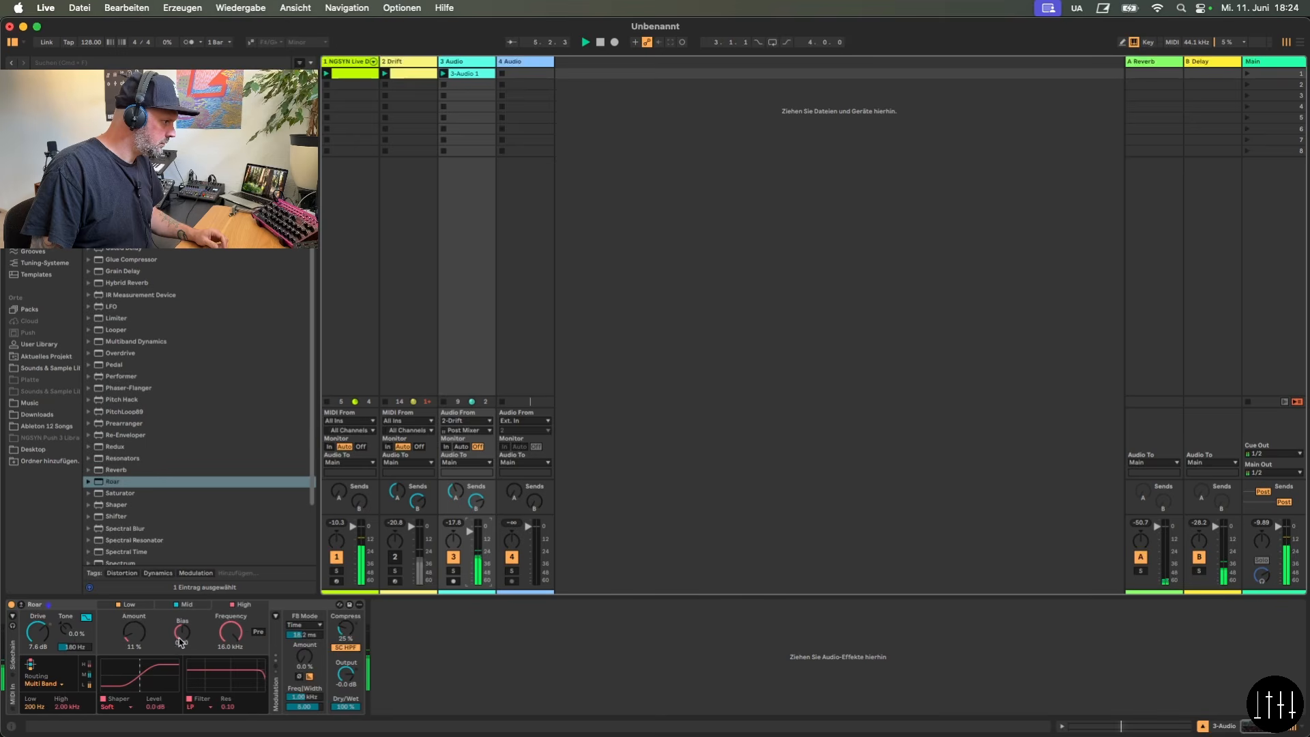
pyautogui.moveTo(181, 641); pyautogui.dragTo(181, 644)
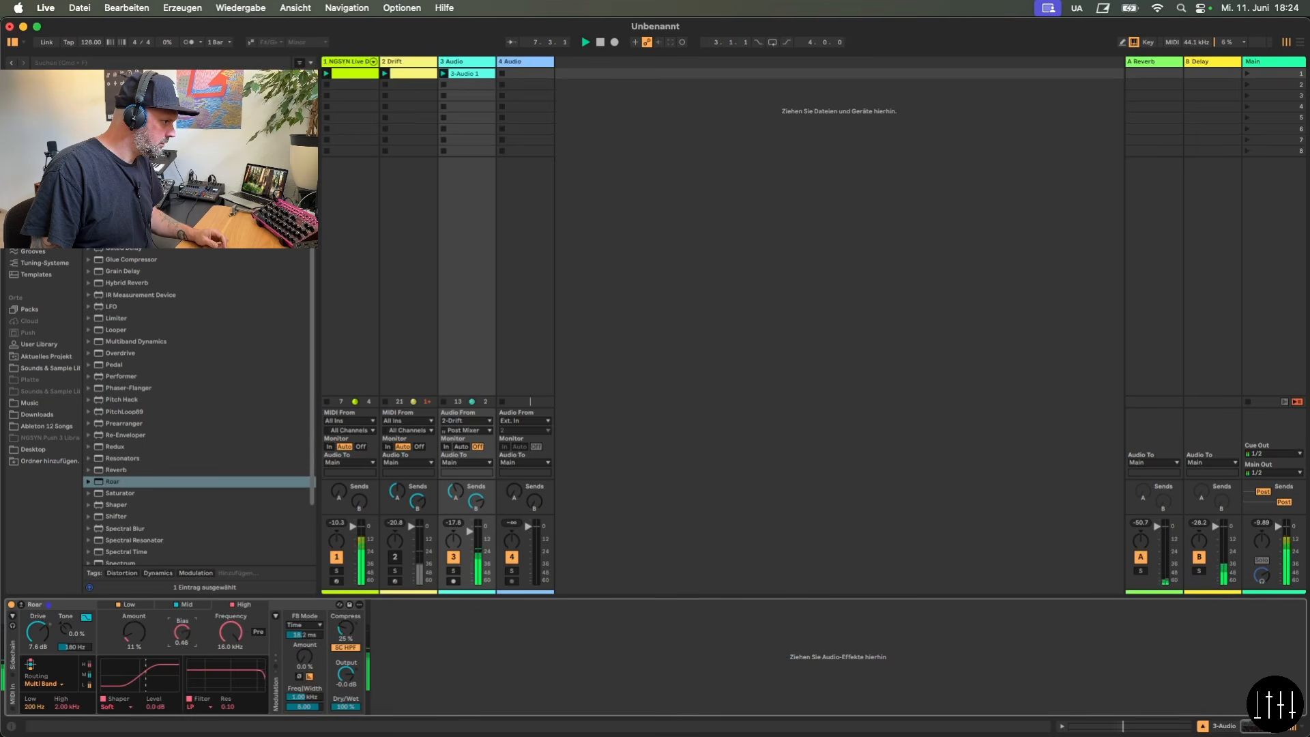
pyautogui.moveTo(146, 647); pyautogui.dragTo(146, 623)
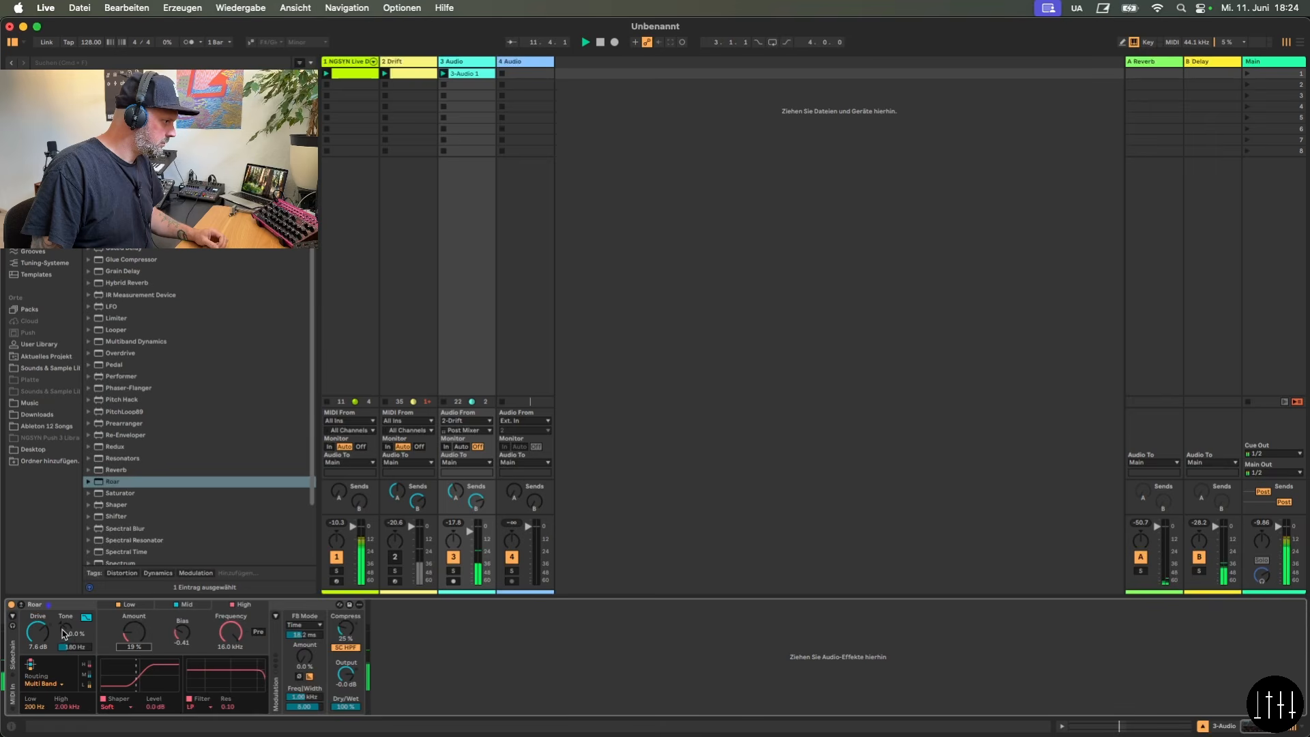
pyautogui.moveTo(63, 630); pyautogui.dragTo(63, 599)
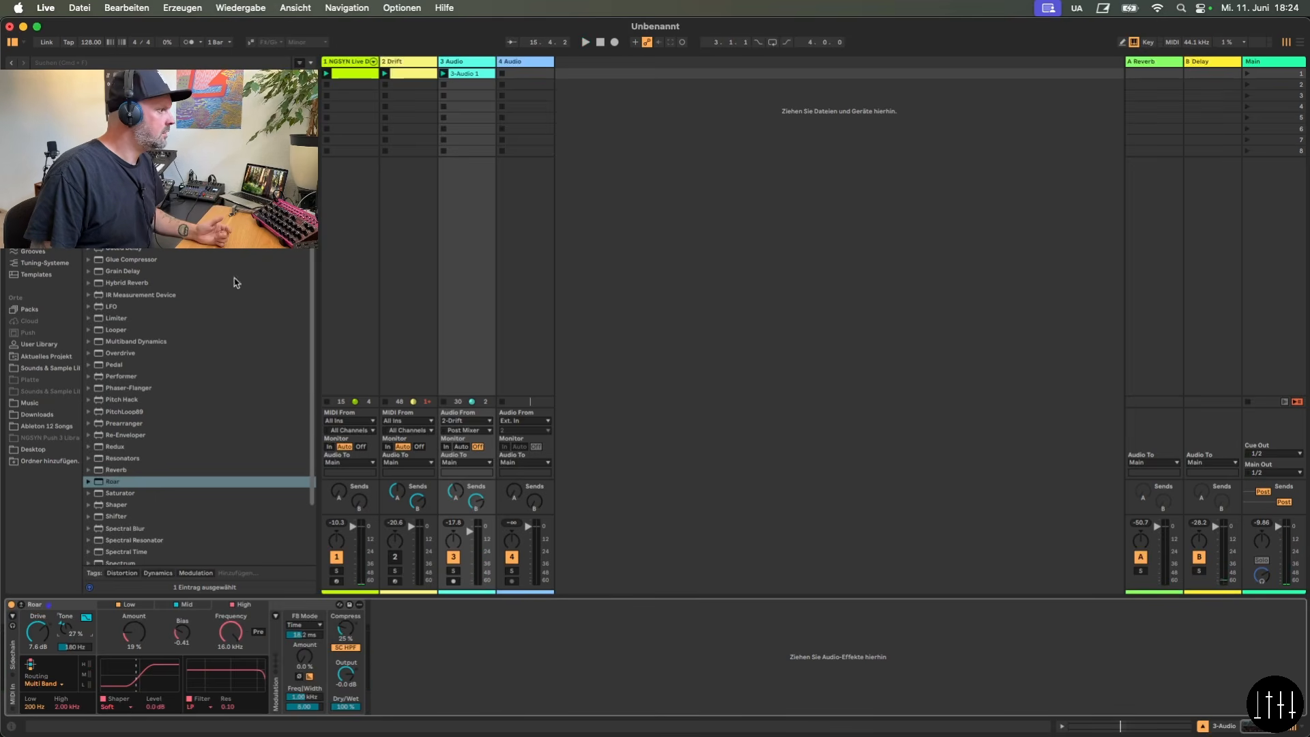
# Load the Meld instrument onto the empty fourth track and play it alongside the recorded audio clip
pyautogui.click(36, 158)
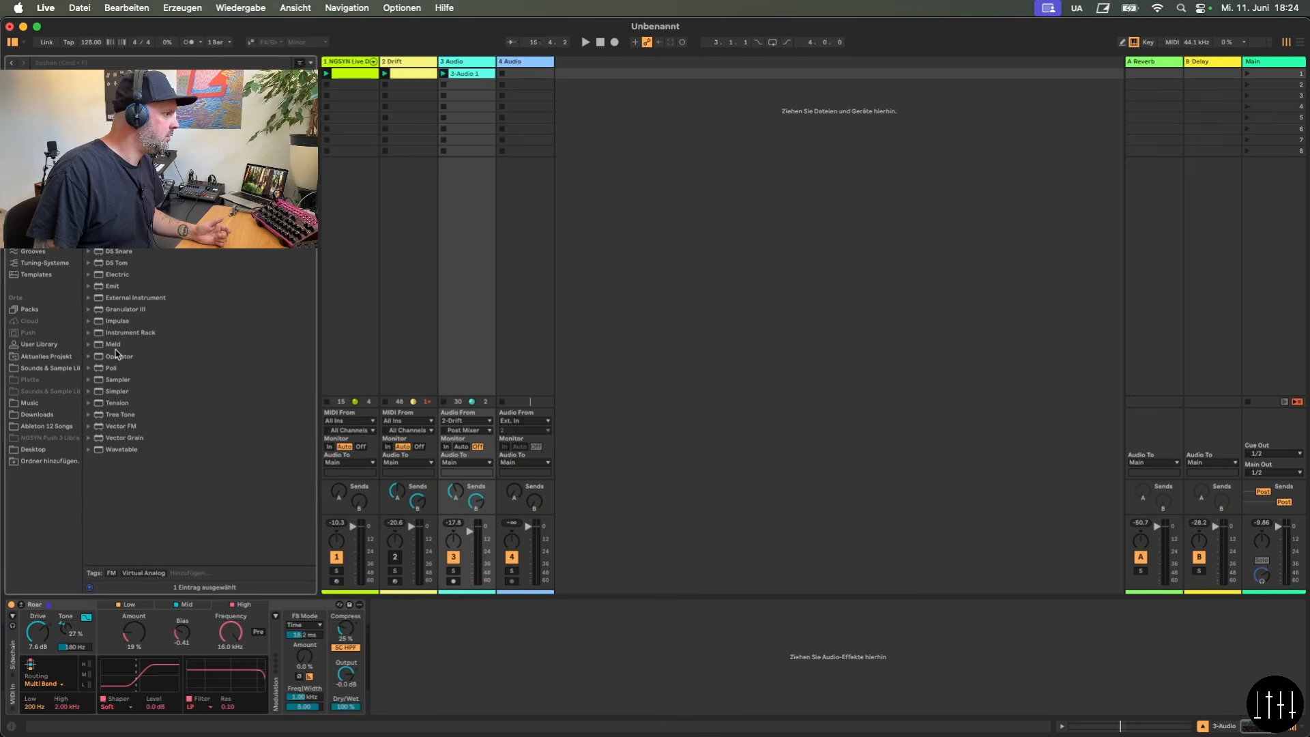
pyautogui.moveTo(116, 348); pyautogui.dragTo(523, 77)
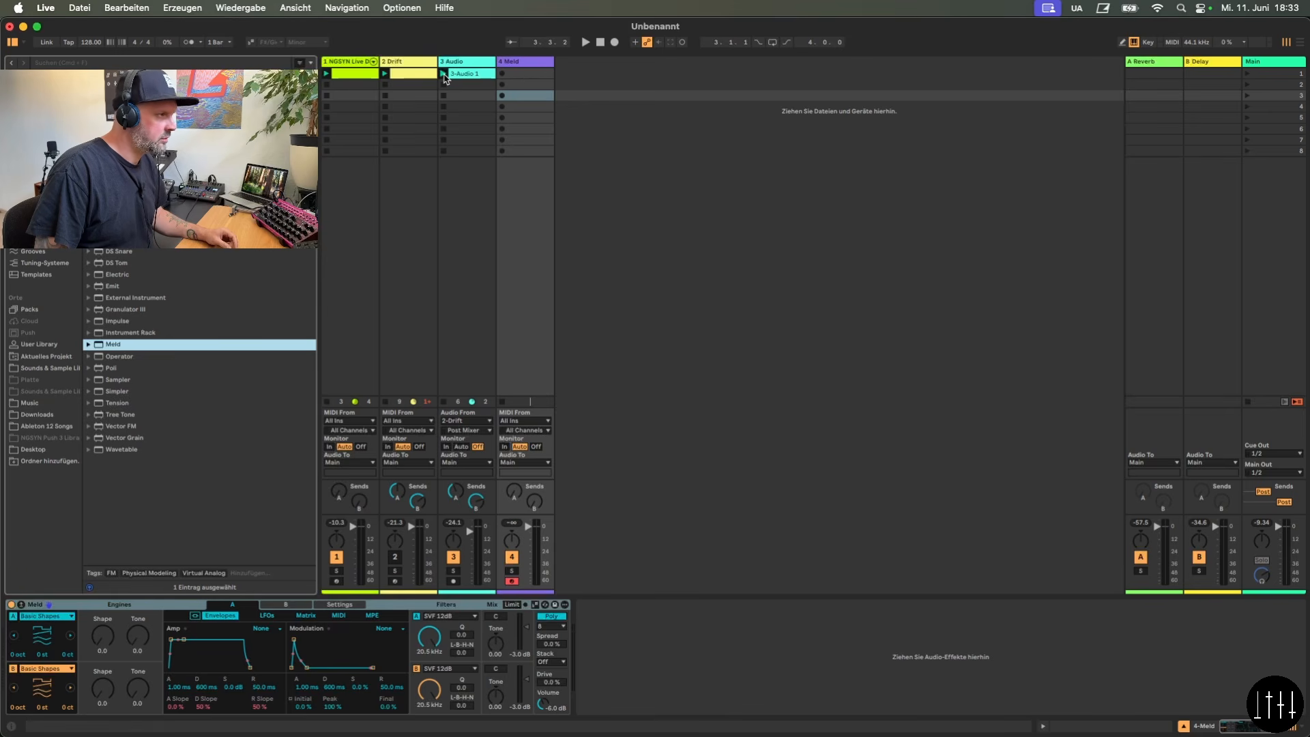
pyautogui.click(443, 73)
pyautogui.click(183, 634)
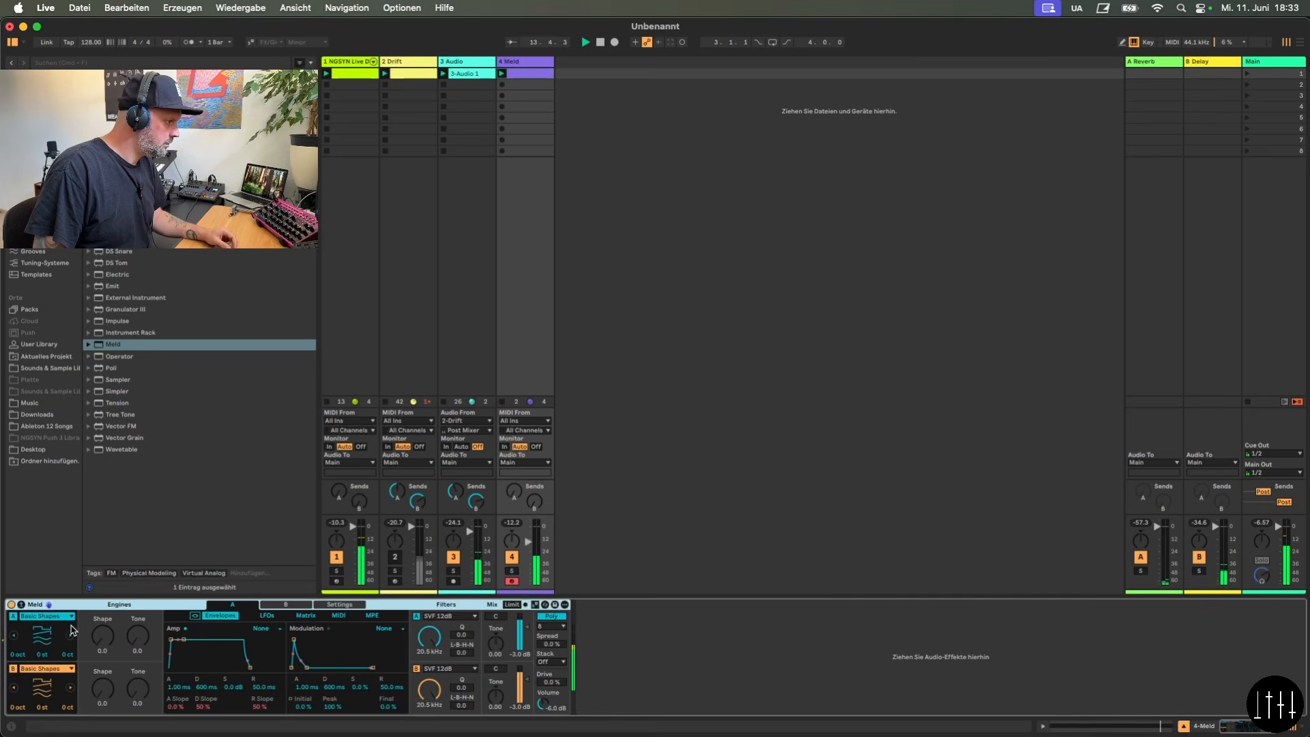
# Switch Meld's engine A to Dual Basic Shapes with shape 46.8 and detune 1.6, and lower filter A's cutoff to about 843 Hz
pyautogui.click(71, 616)
pyautogui.click(48, 387)
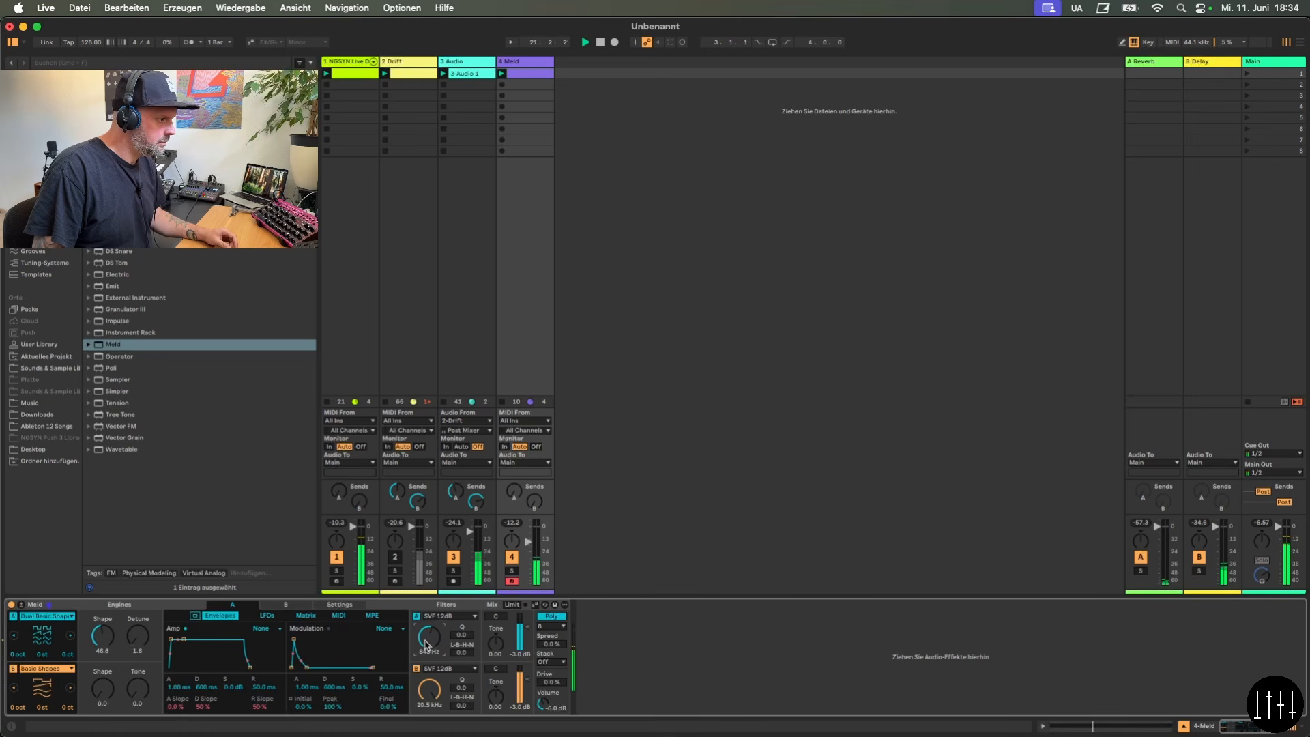
pyautogui.press('space')
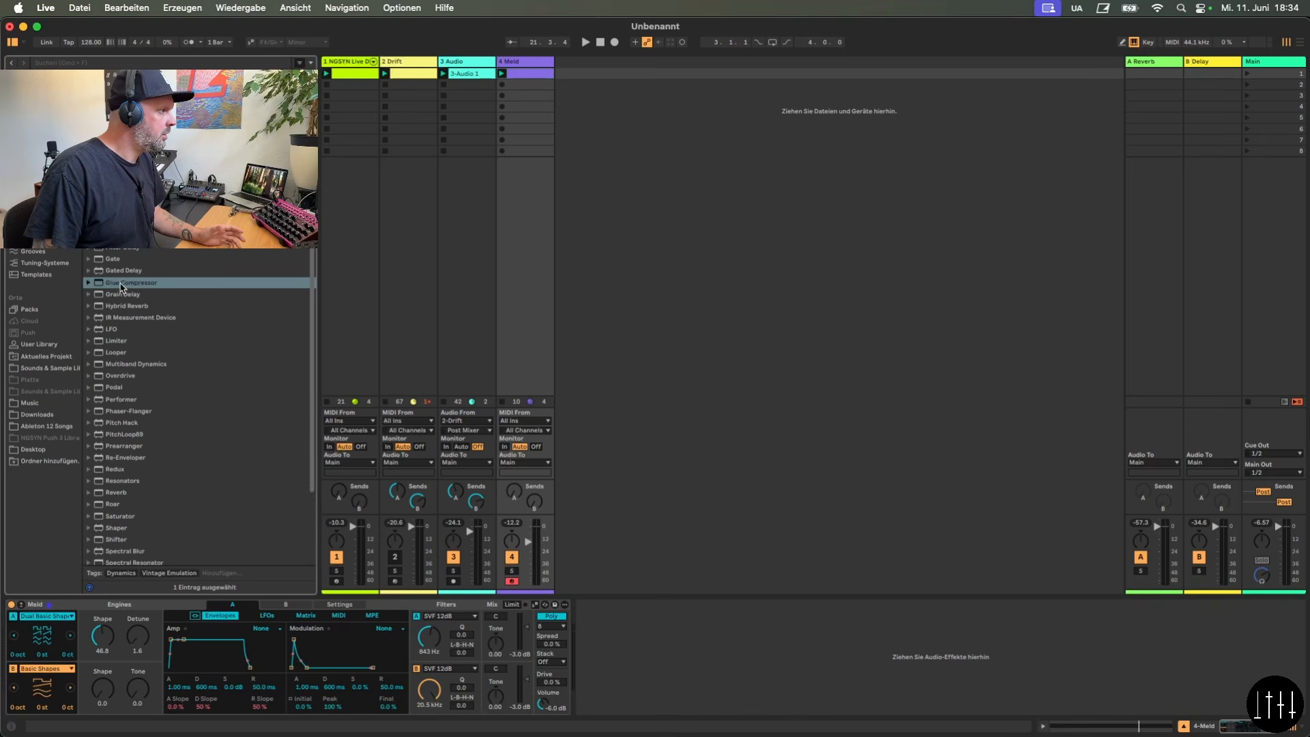
# Add a Glue Compressor after Meld, sidechained externally to the NGSYN Live Drums track Post FX, with the threshold at about -24 dB
pyautogui.moveTo(122, 284); pyautogui.dragTo(660, 631)
pyautogui.click(582, 619)
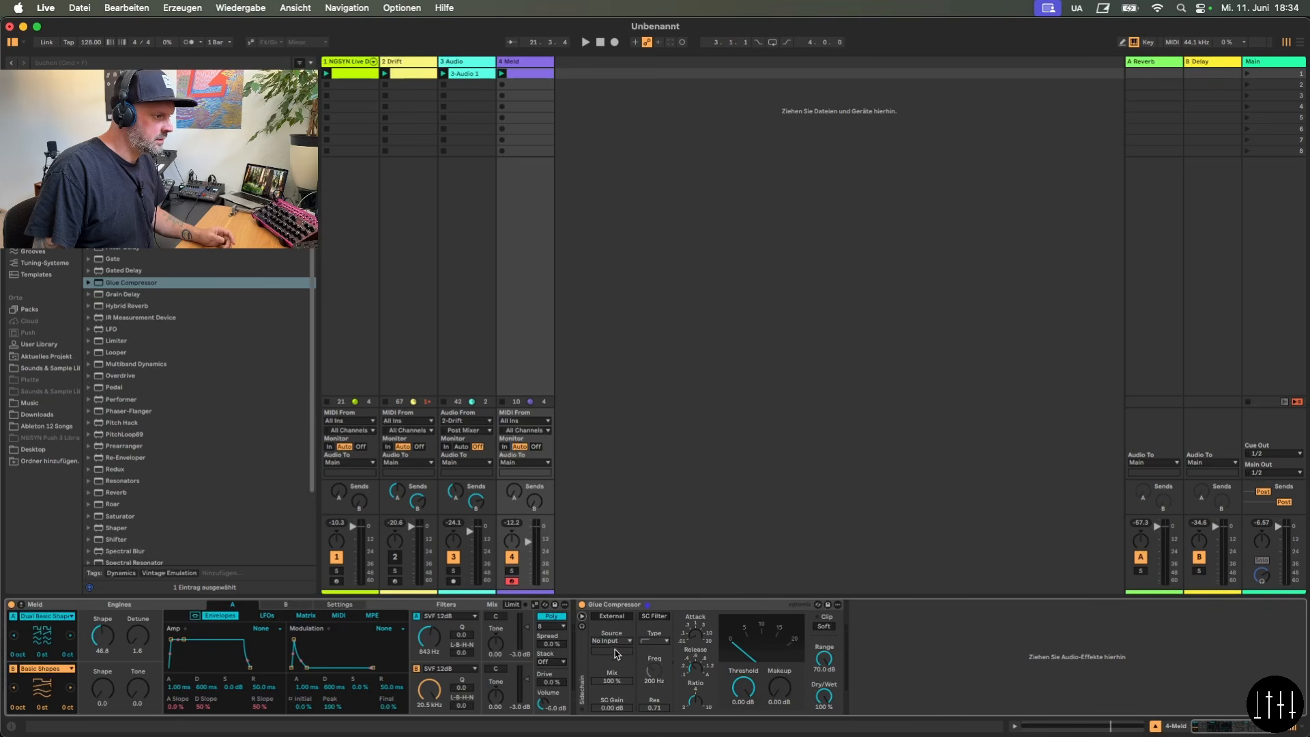
pyautogui.click(616, 642)
pyautogui.click(614, 652)
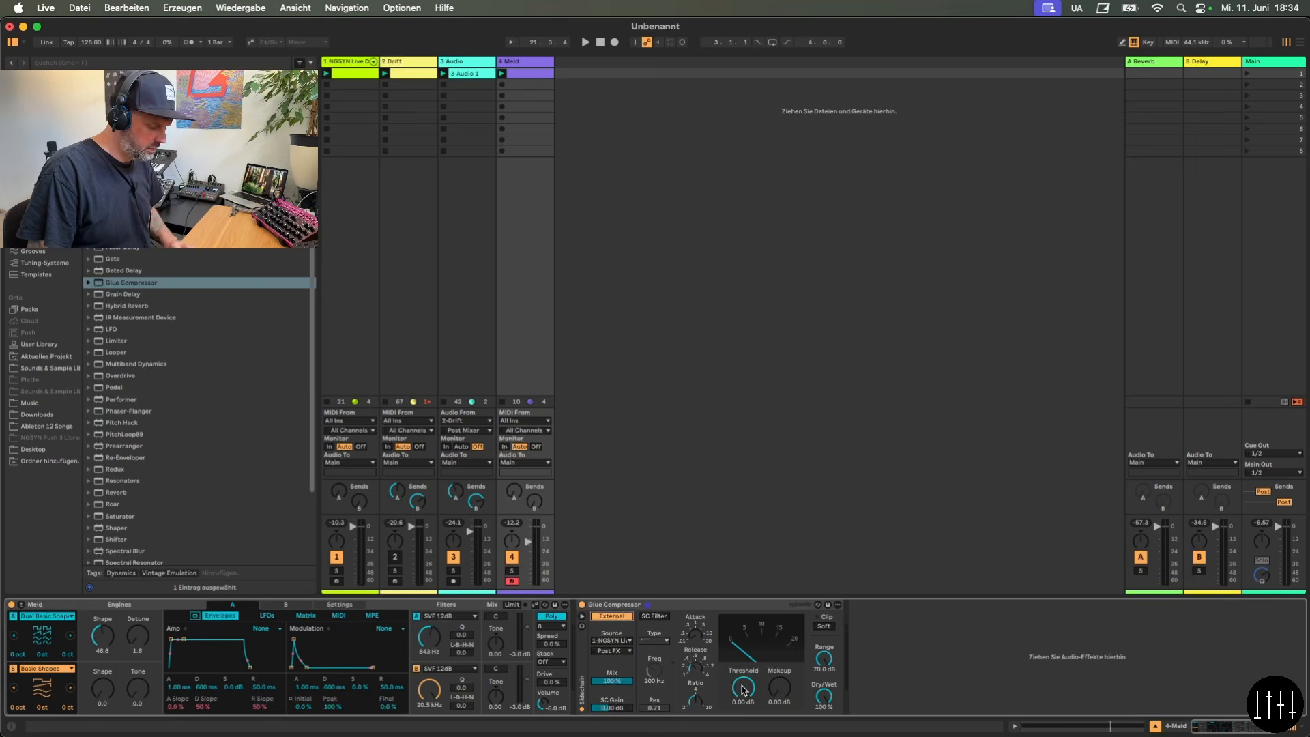
pyautogui.press('space')
pyautogui.moveTo(742, 689); pyautogui.dragTo(743, 692)
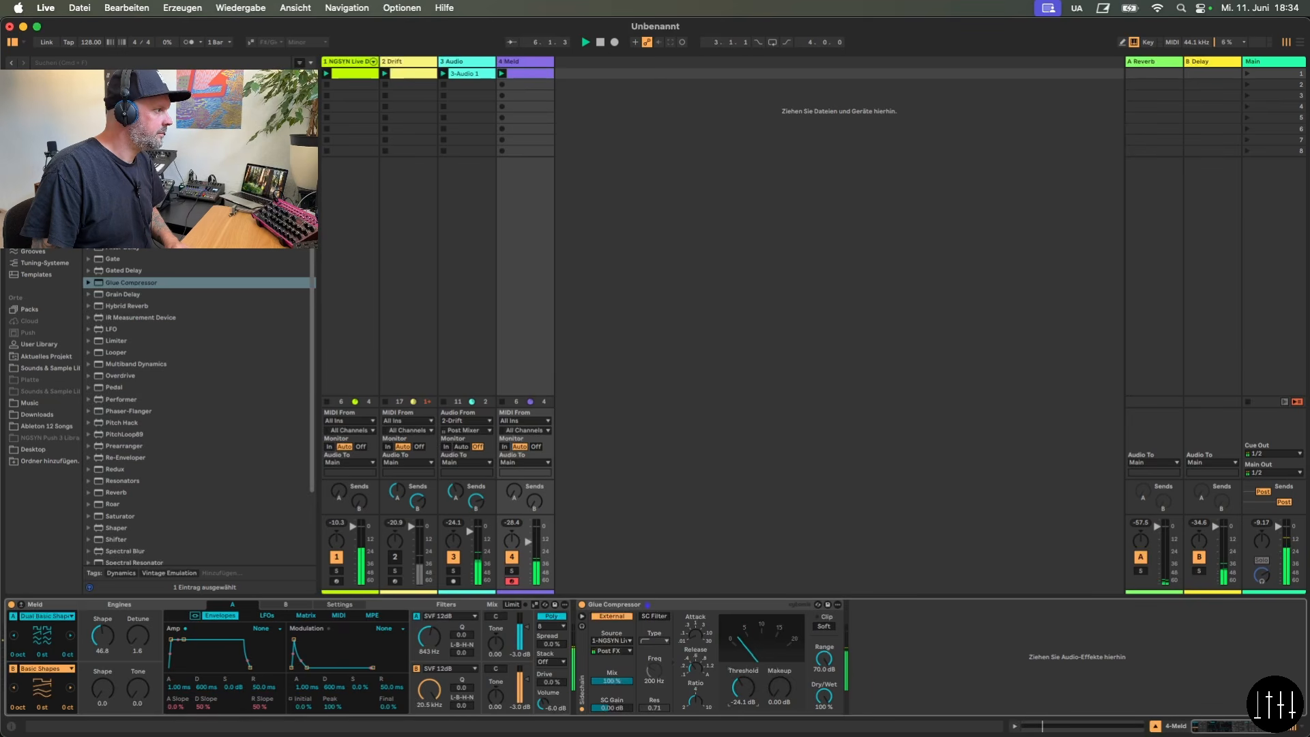
# Insert EQ Eight between Meld and the Glue Compressor with a low cut at about 80 Hz, and set the track volume to -11 dB
pyautogui.moveTo(120, 200); pyautogui.dragTo(584, 623)
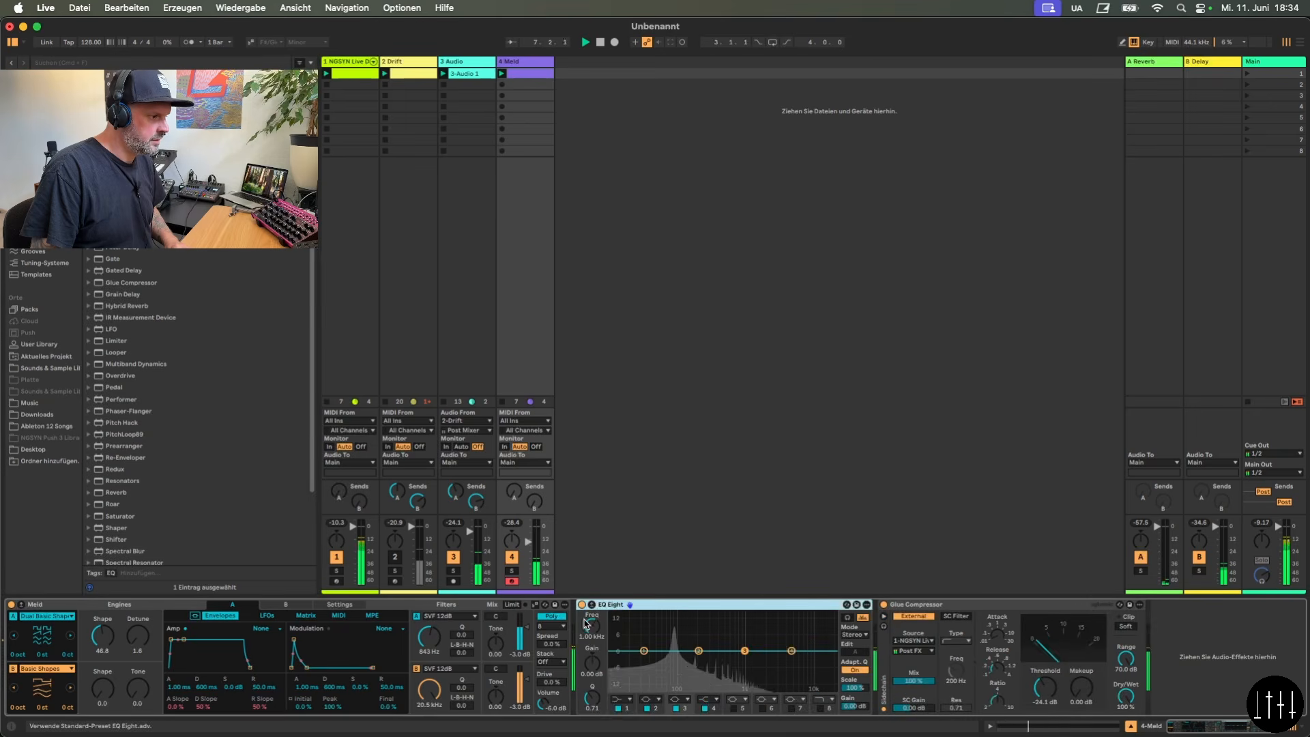
pyautogui.click(644, 651)
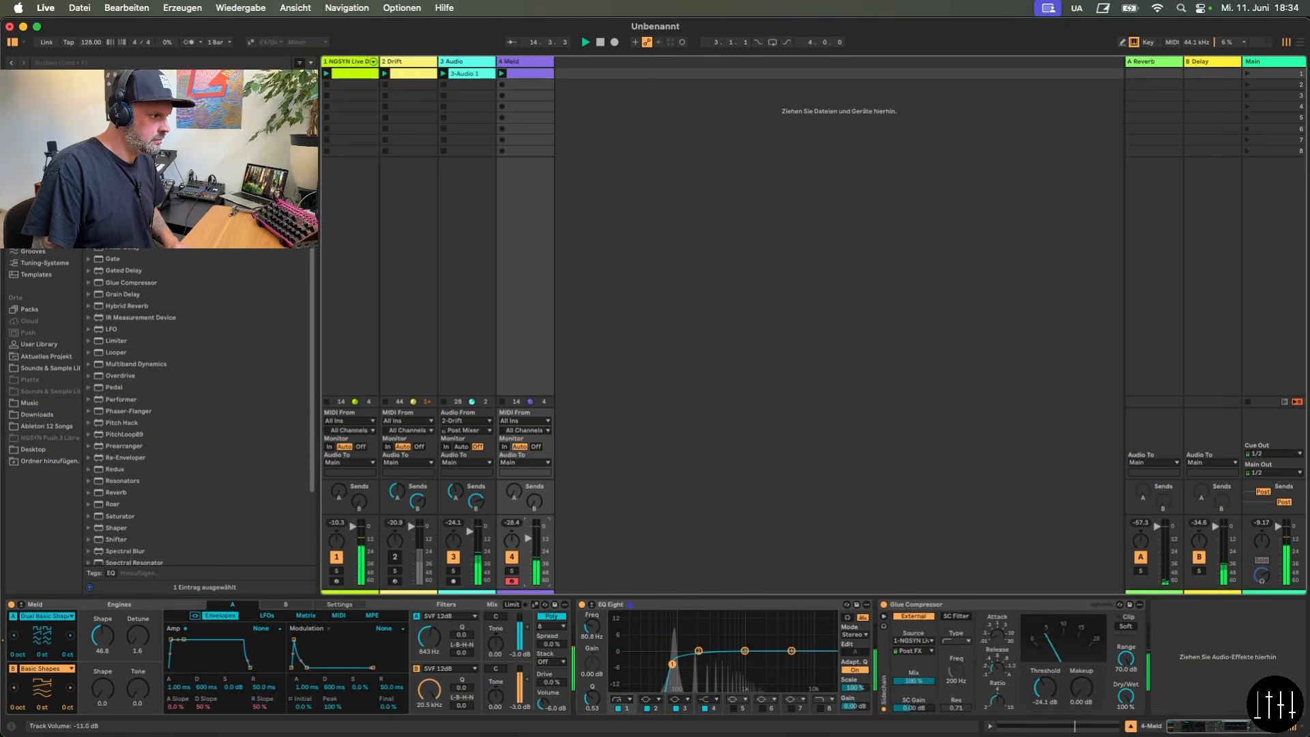
pyautogui.press('space')
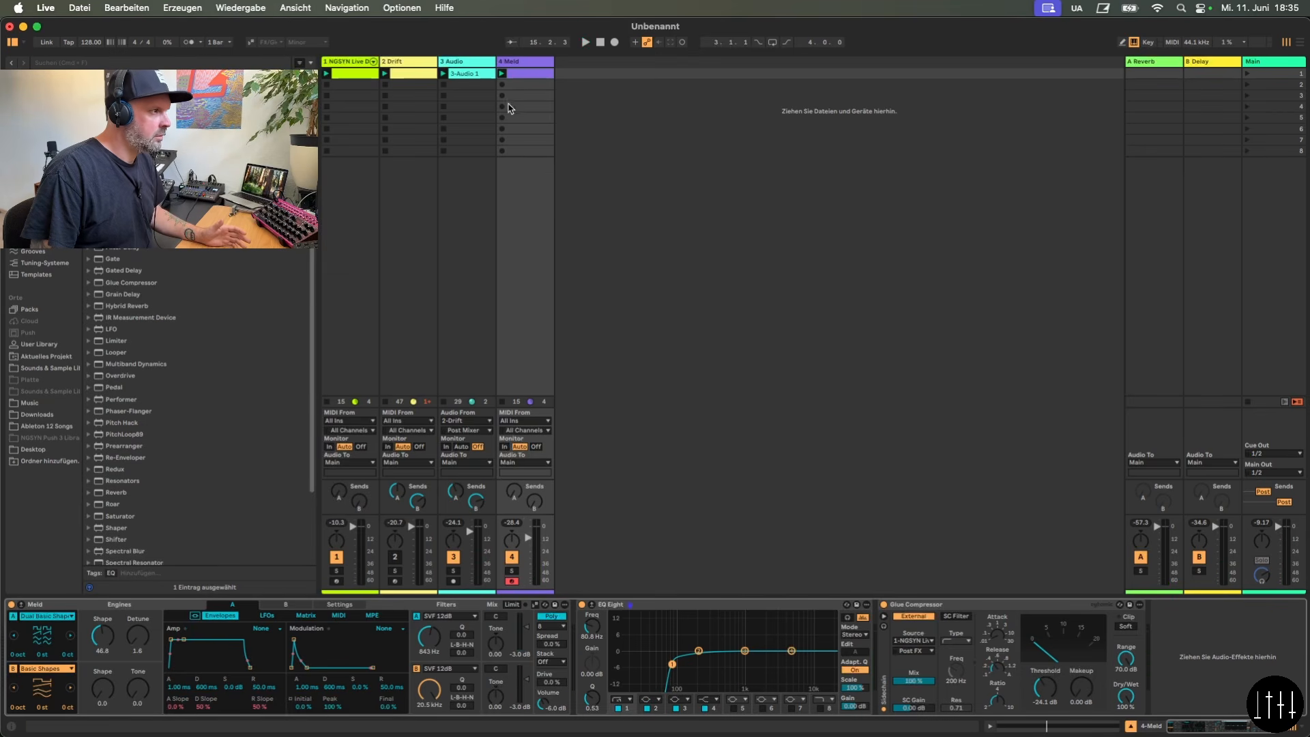
# Insert an Arpeggiator before Meld with Hold on, style Up and rate 1/8, and raise its number of steps
pyautogui.scroll(5, 183, 250)
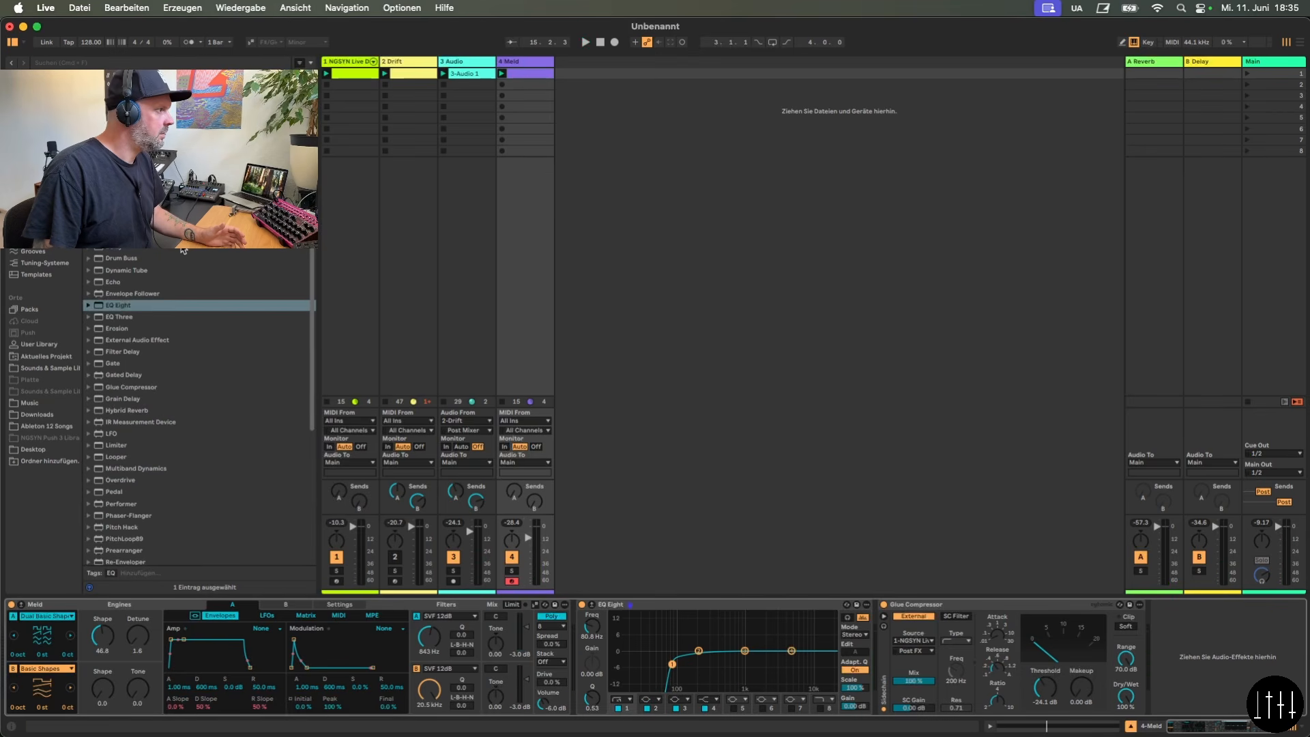
pyautogui.scroll(1, 183, 251)
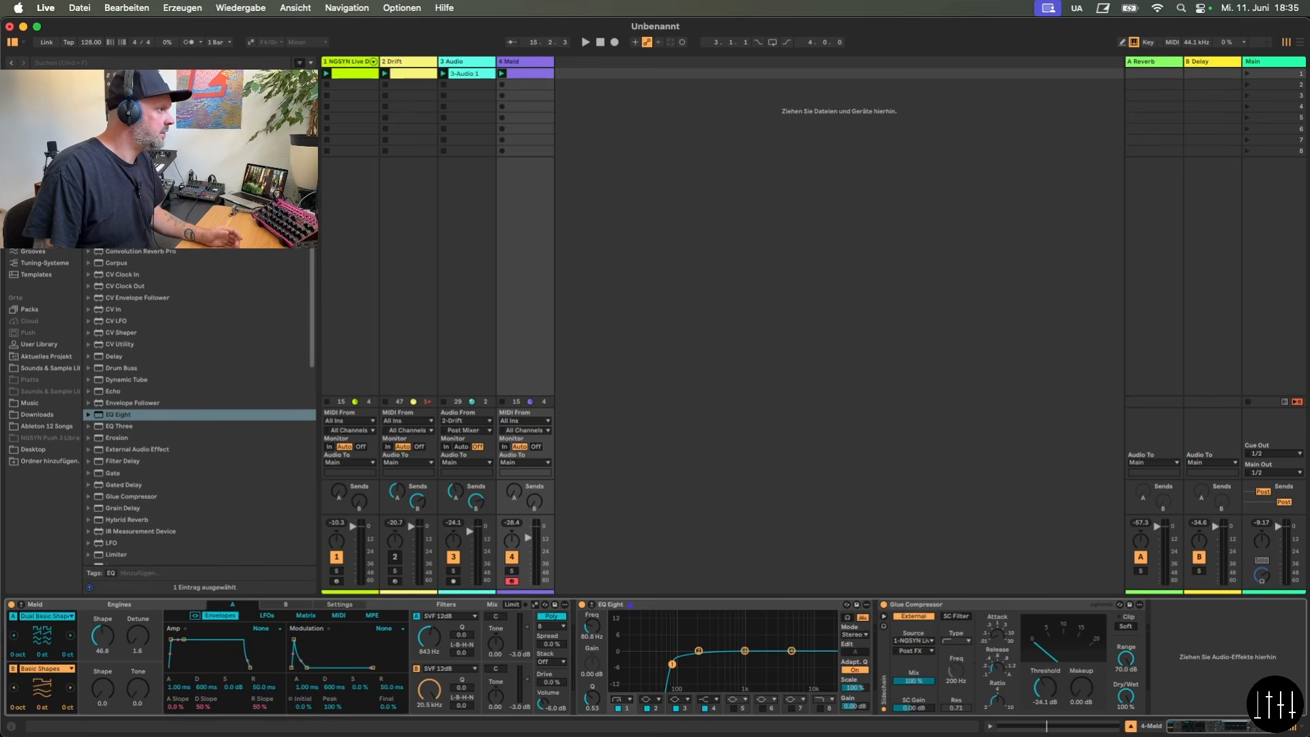
pyautogui.click(38, 181)
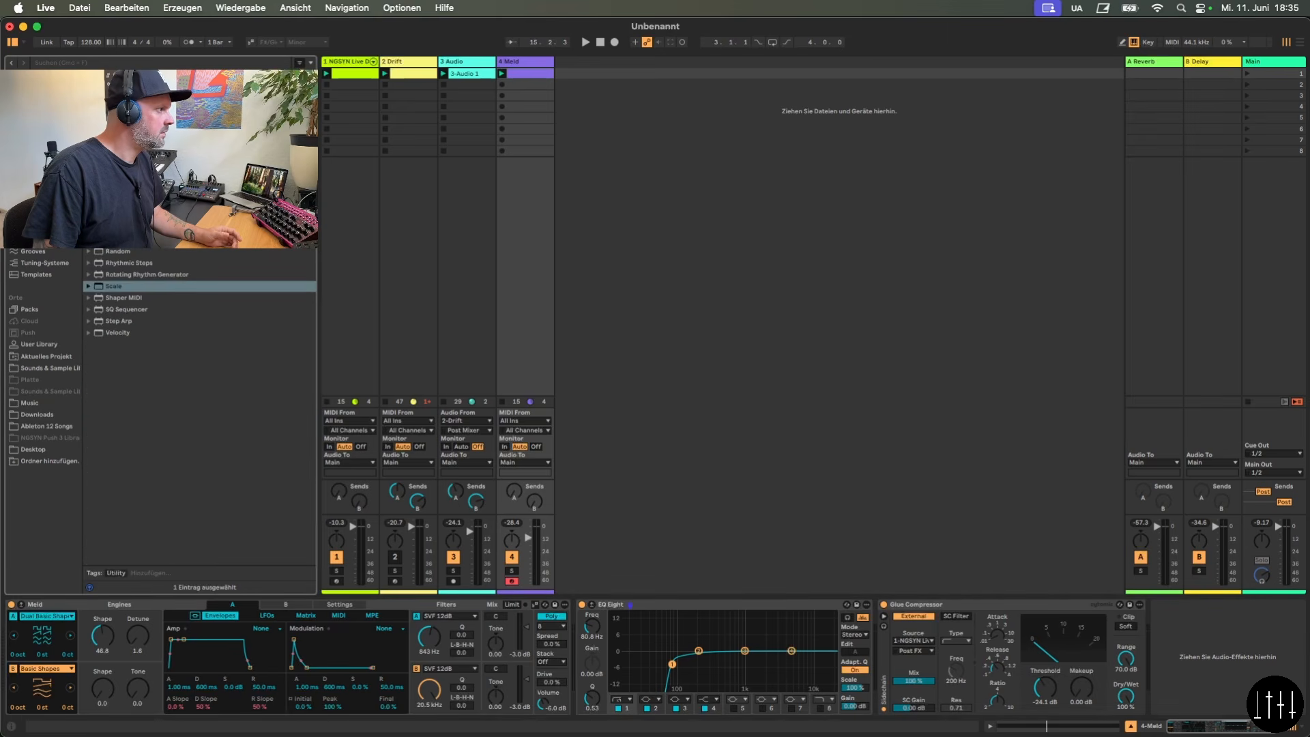
pyautogui.click(128, 88)
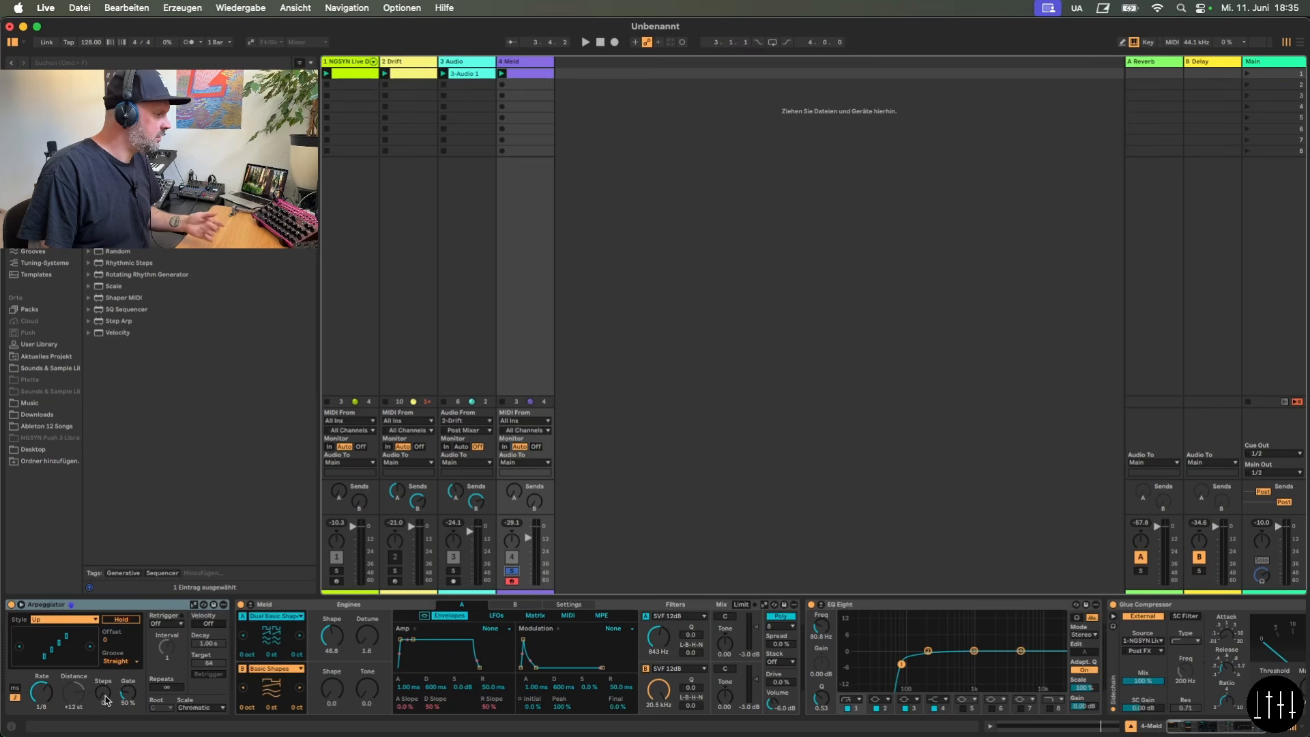
pyautogui.moveTo(105, 695); pyautogui.dragTo(105, 686)
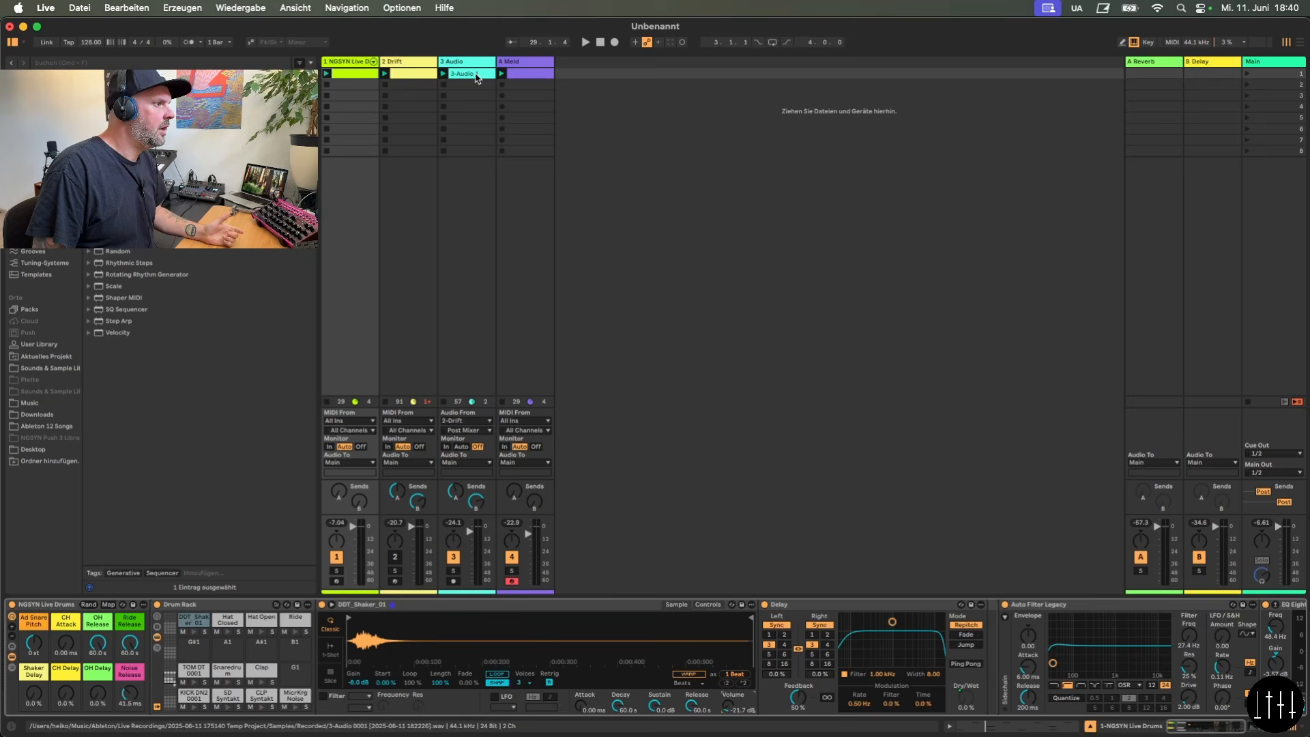
# Duplicate the recorded clip on the third track into the slot below and open the copy's sample view
pyautogui.click(476, 76)
pyautogui.press('super+d')
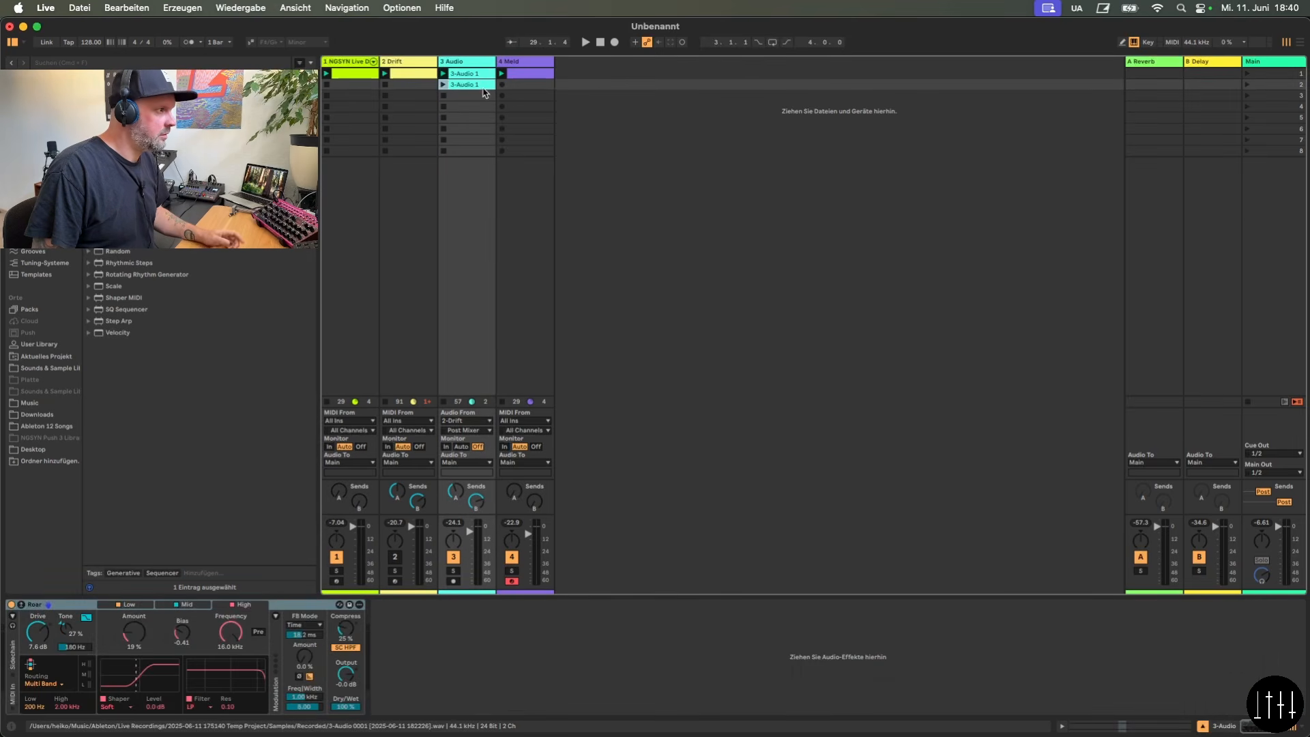
pyautogui.doubleClick(486, 85)
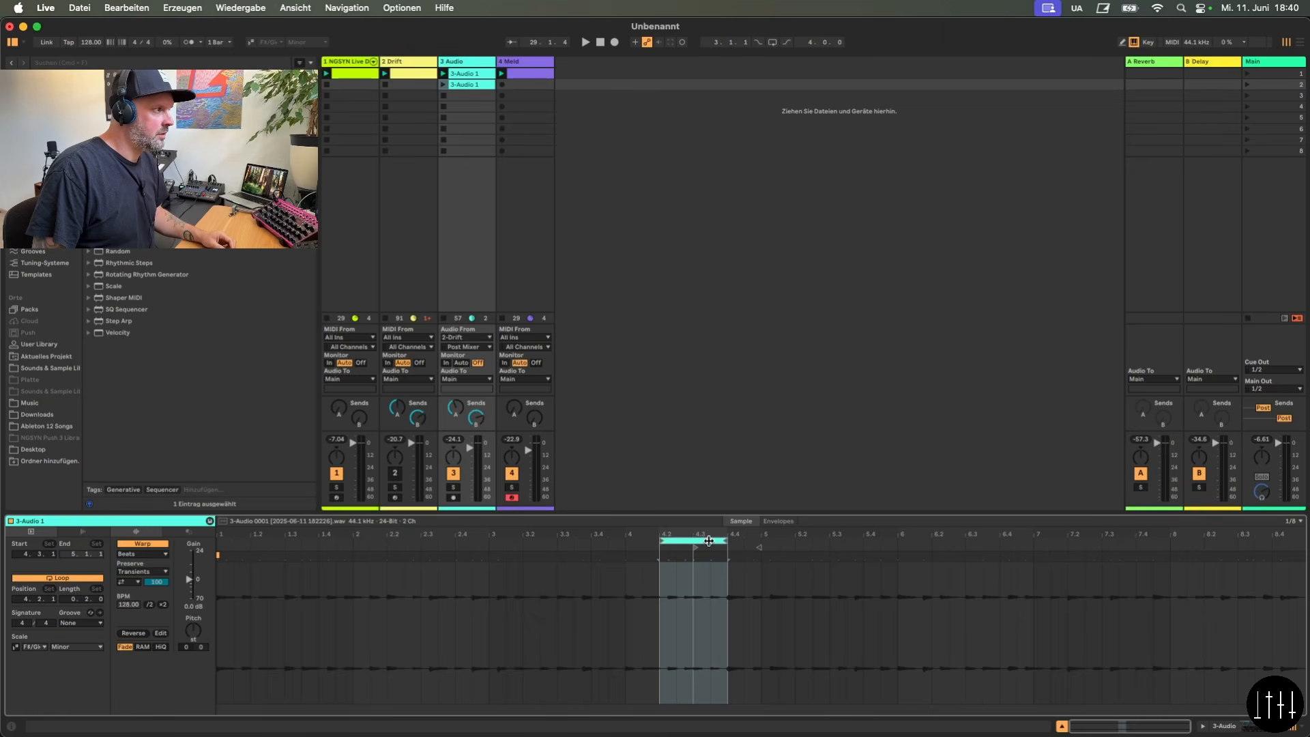
# Insert a new audio track after Meld and move the duplicated clip into its second slot
pyautogui.click(407, 84)
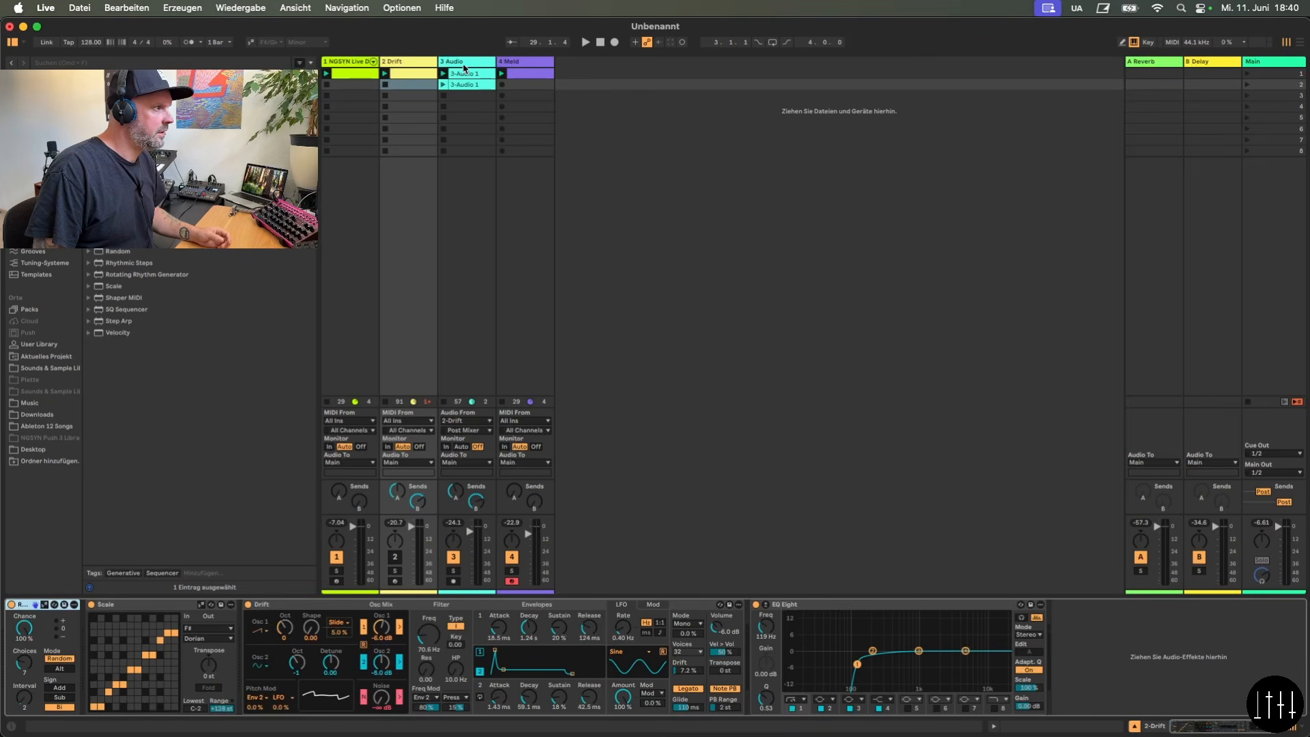
pyautogui.click(475, 85)
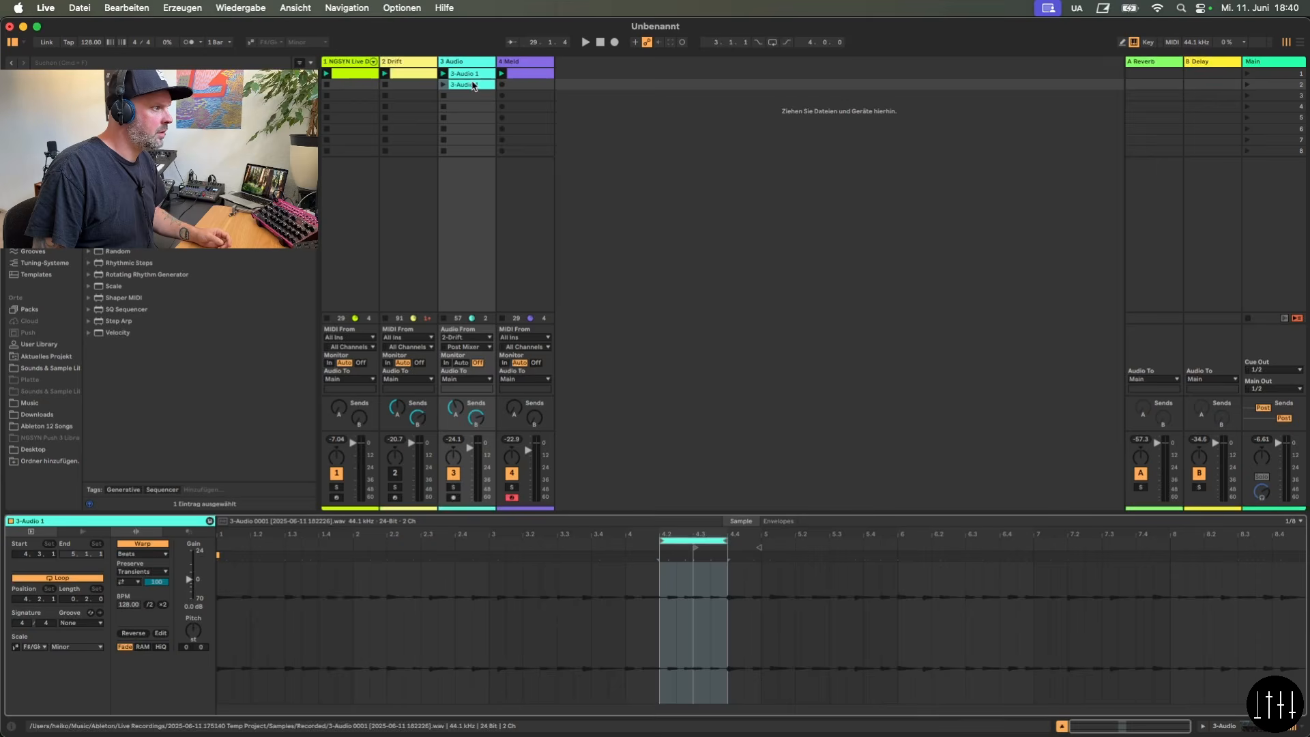
pyautogui.rightClick(604, 108)
pyautogui.click(612, 115)
pyautogui.moveTo(486, 90); pyautogui.dragTo(594, 88)
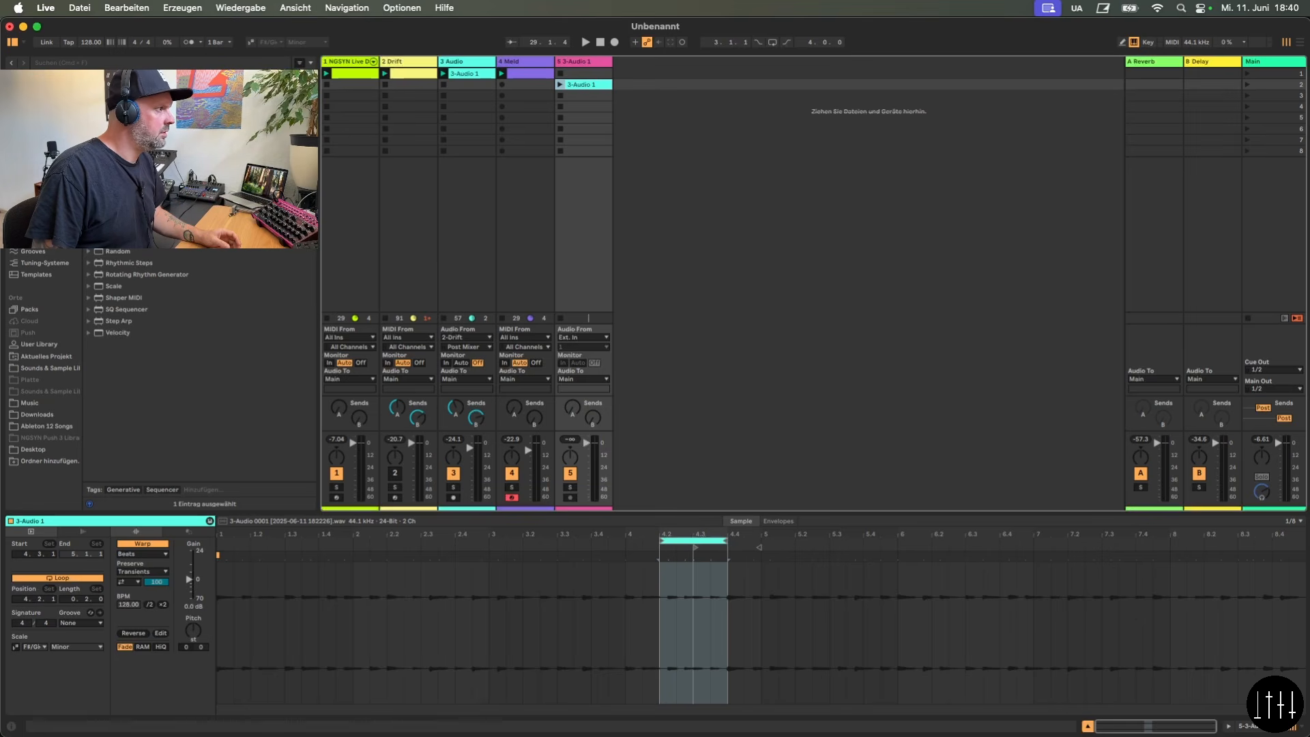
# Add EQ Eight to the new audio track and set its low cut to about 417 Hz
pyautogui.click(36, 170)
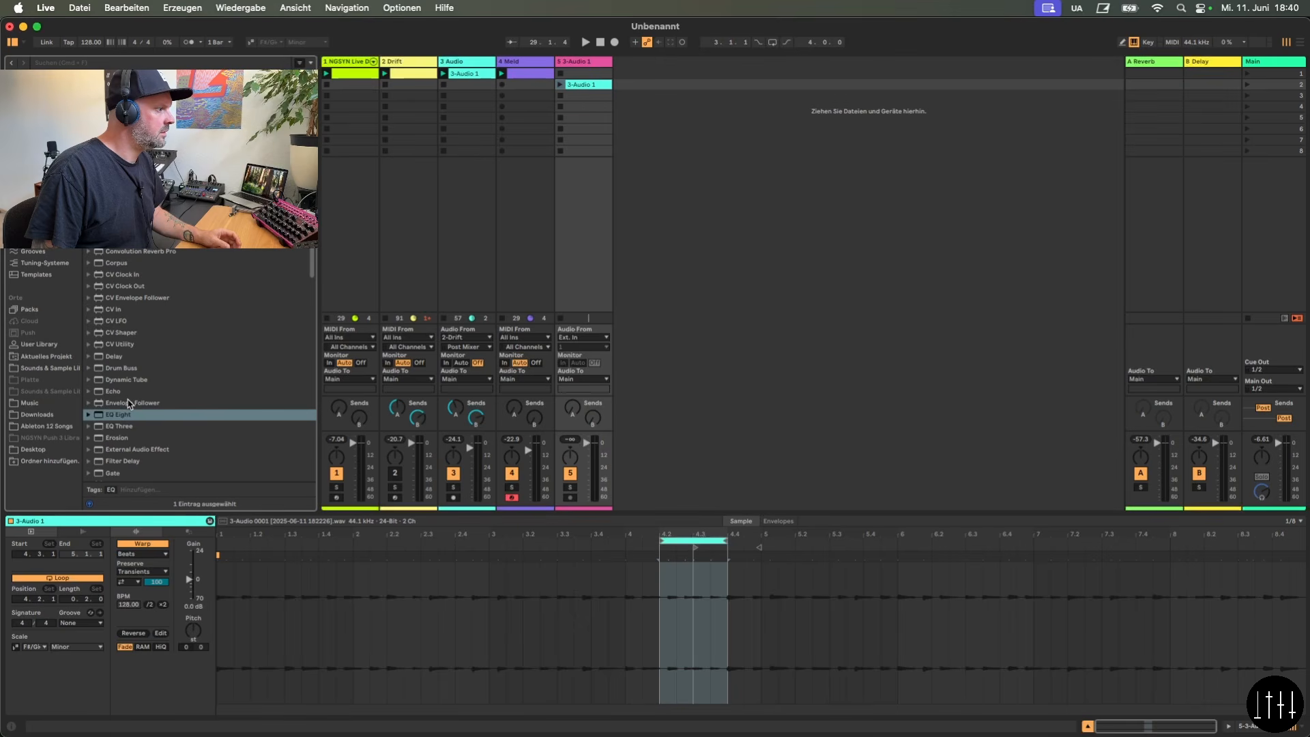
pyautogui.moveTo(128, 408); pyautogui.dragTo(592, 113)
pyautogui.click(82, 644)
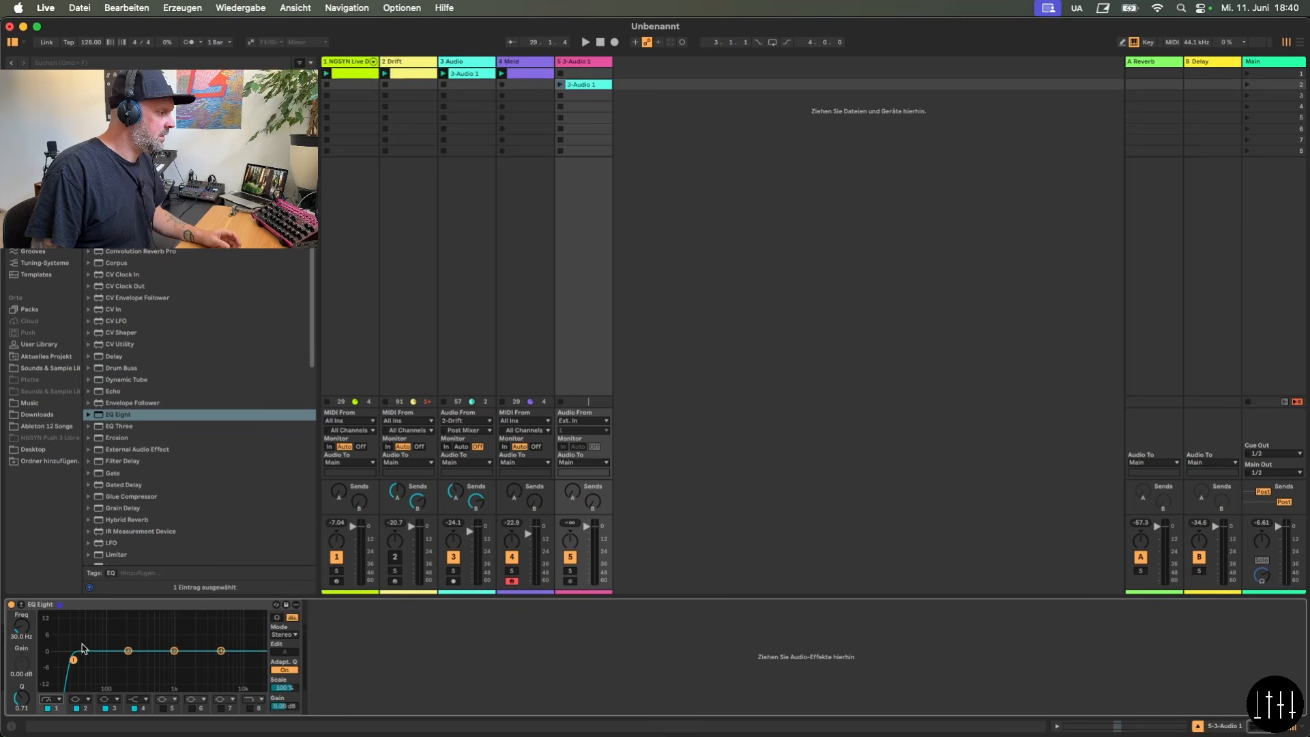
pyautogui.moveTo(73, 659); pyautogui.dragTo(146, 669)
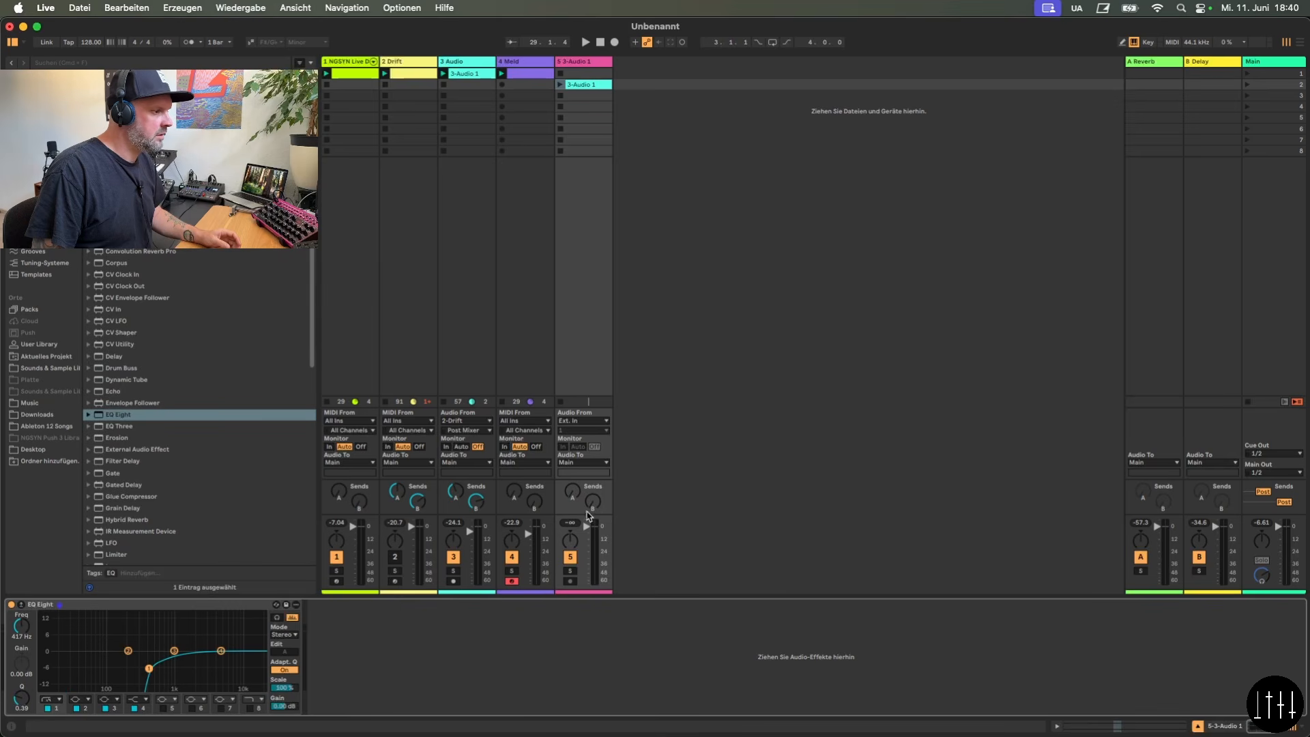
# Raise the new track's reverb and delay sends, solo it during playback and open its duplicated clip
pyautogui.moveTo(593, 505); pyautogui.dragTo(593, 502)
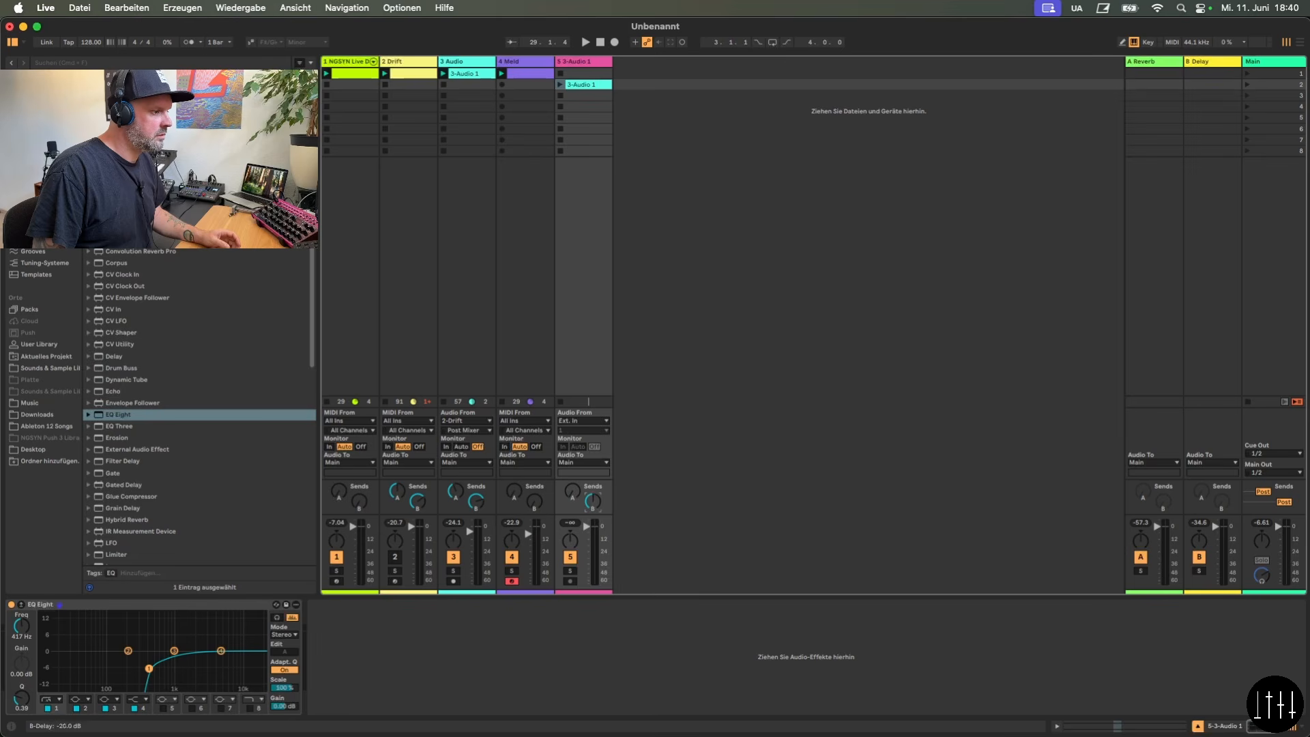
pyautogui.press('space')
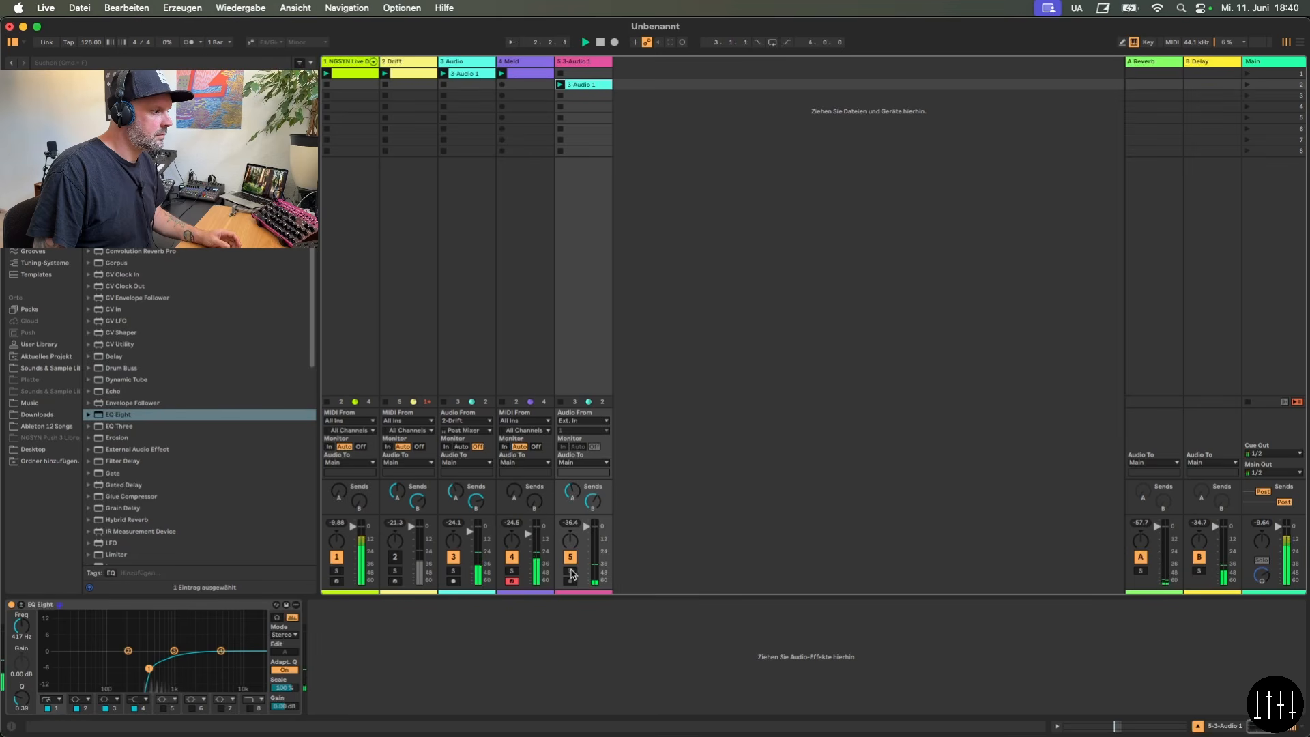
pyautogui.click(589, 85)
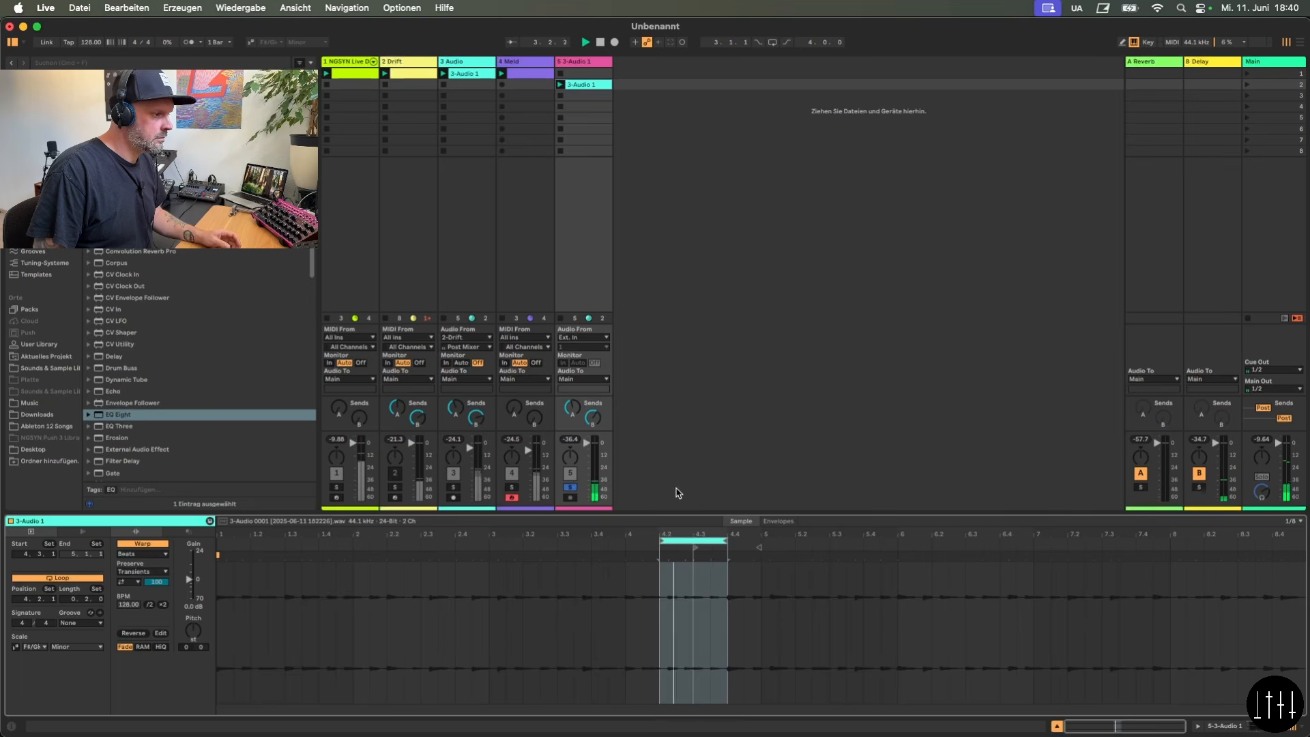
# Move the clip's loop to position 5.2.3 and boost the track's EQ Eight by about 2.4 dB around 1.41 kHz
pyautogui.moveTo(687, 538); pyautogui.dragTo(843, 537)
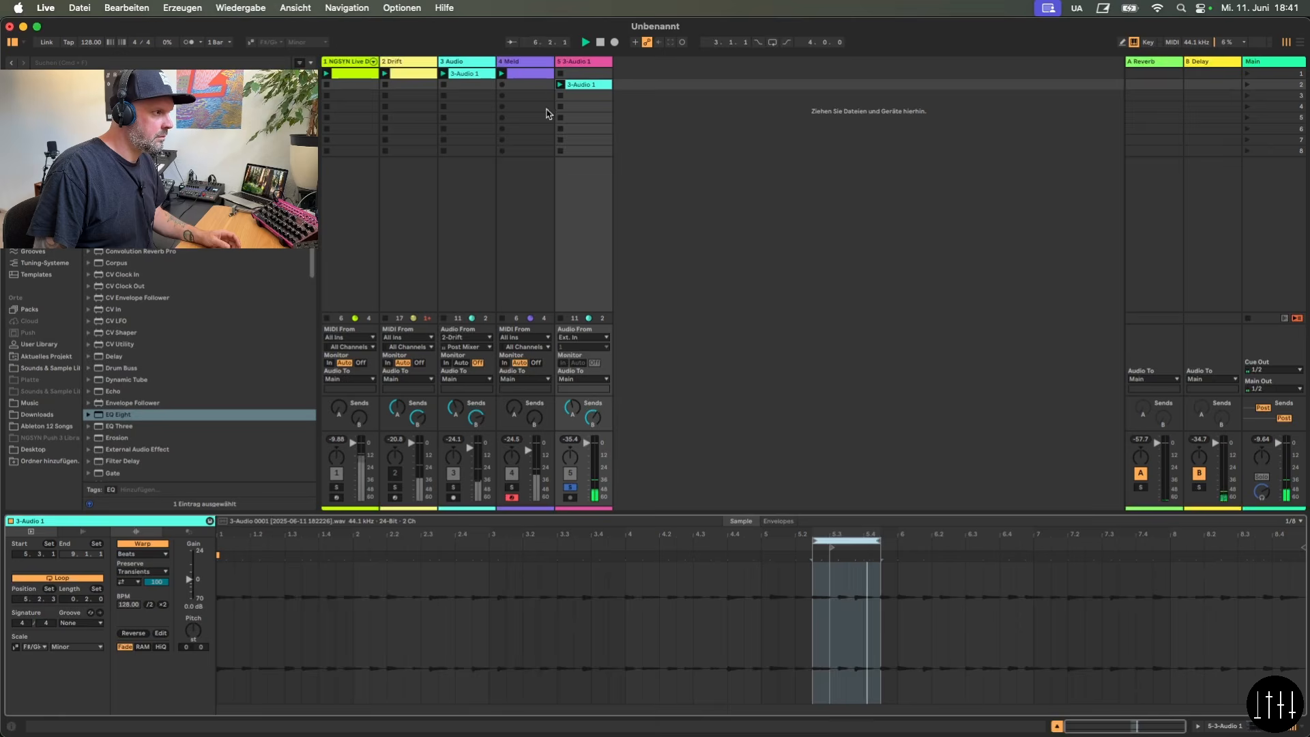
pyautogui.doubleClick(584, 62)
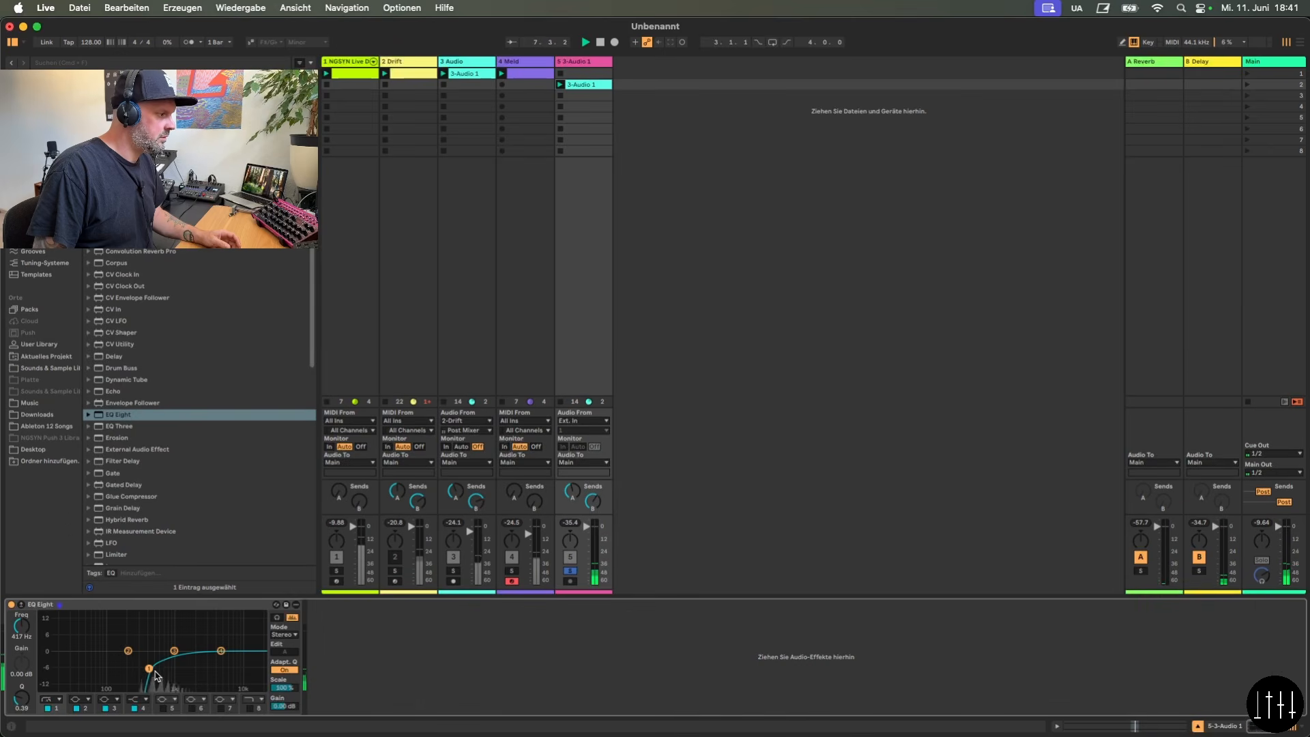
pyautogui.moveTo(148, 669); pyautogui.dragTo(184, 645)
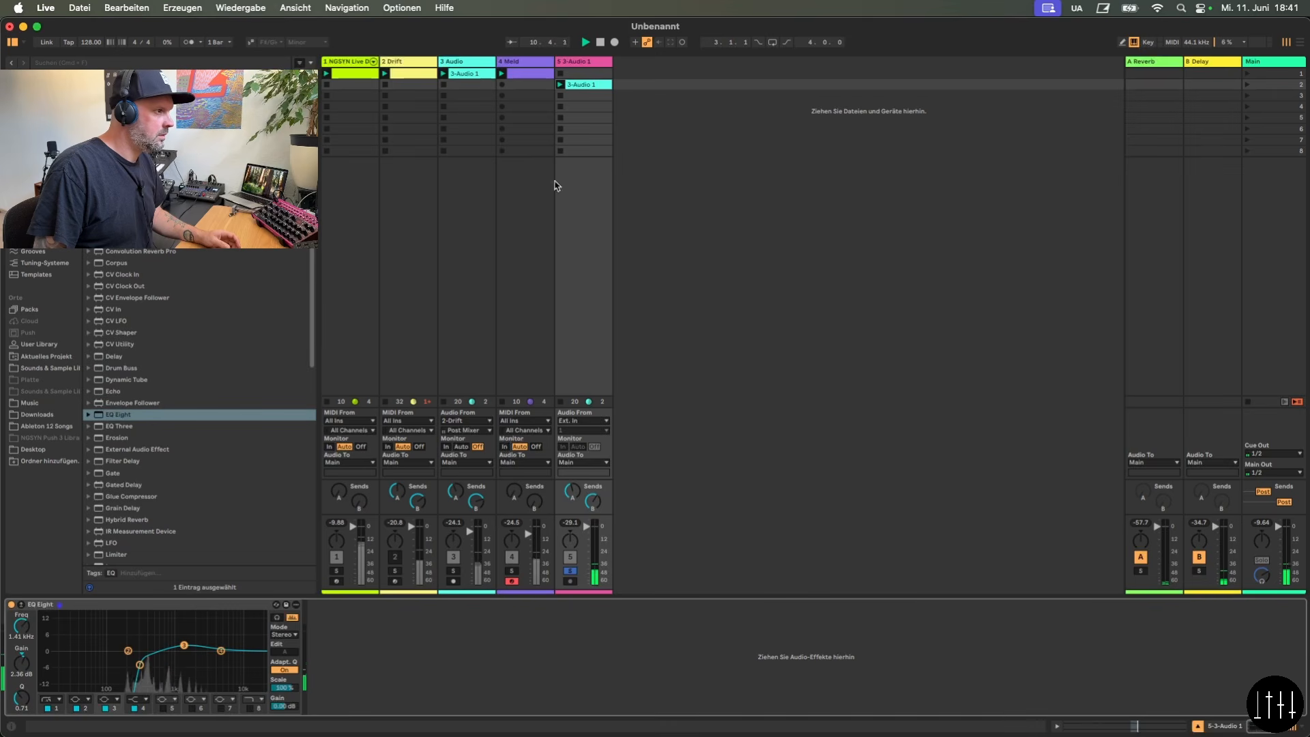
# Raise the duplicated clip's gain to about 4.5 dB and shift its loop to 4.4.3, with the track unsoloed
pyautogui.doubleClick(592, 85)
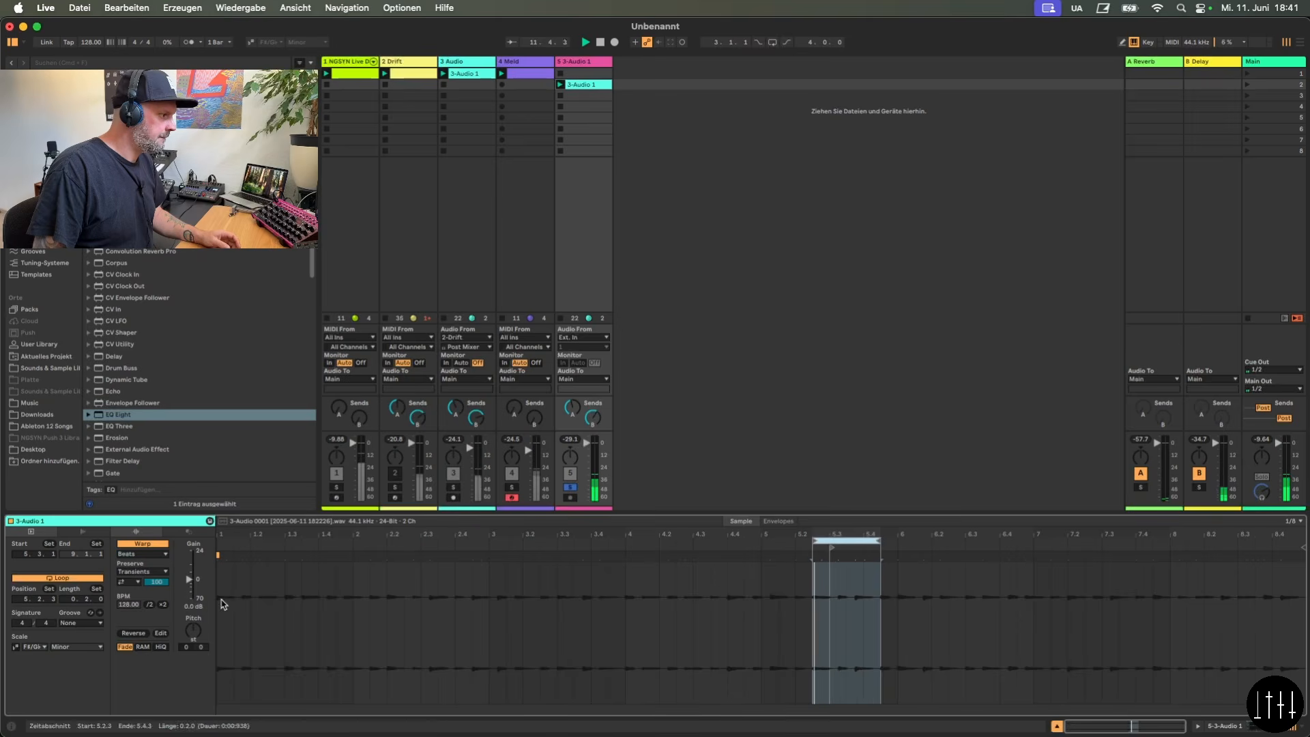
pyautogui.moveTo(190, 579); pyautogui.dragTo(192, 579)
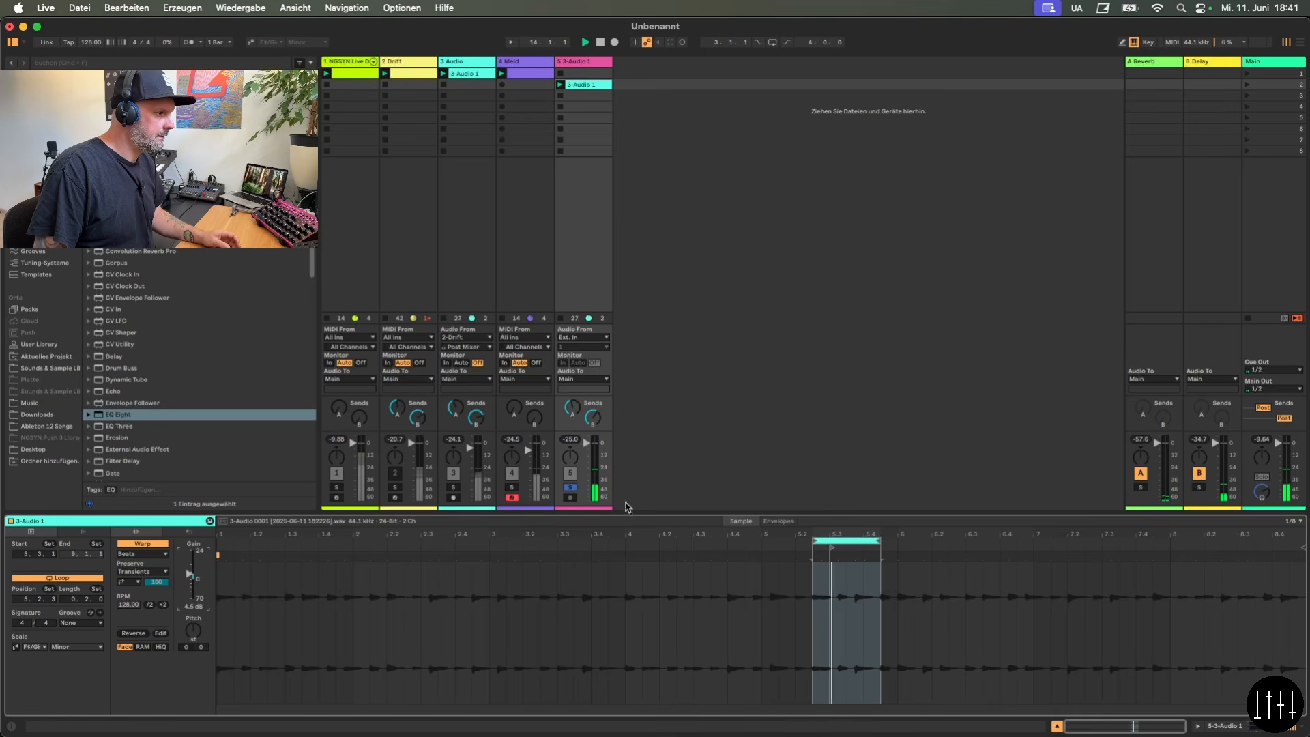
pyautogui.click(628, 332)
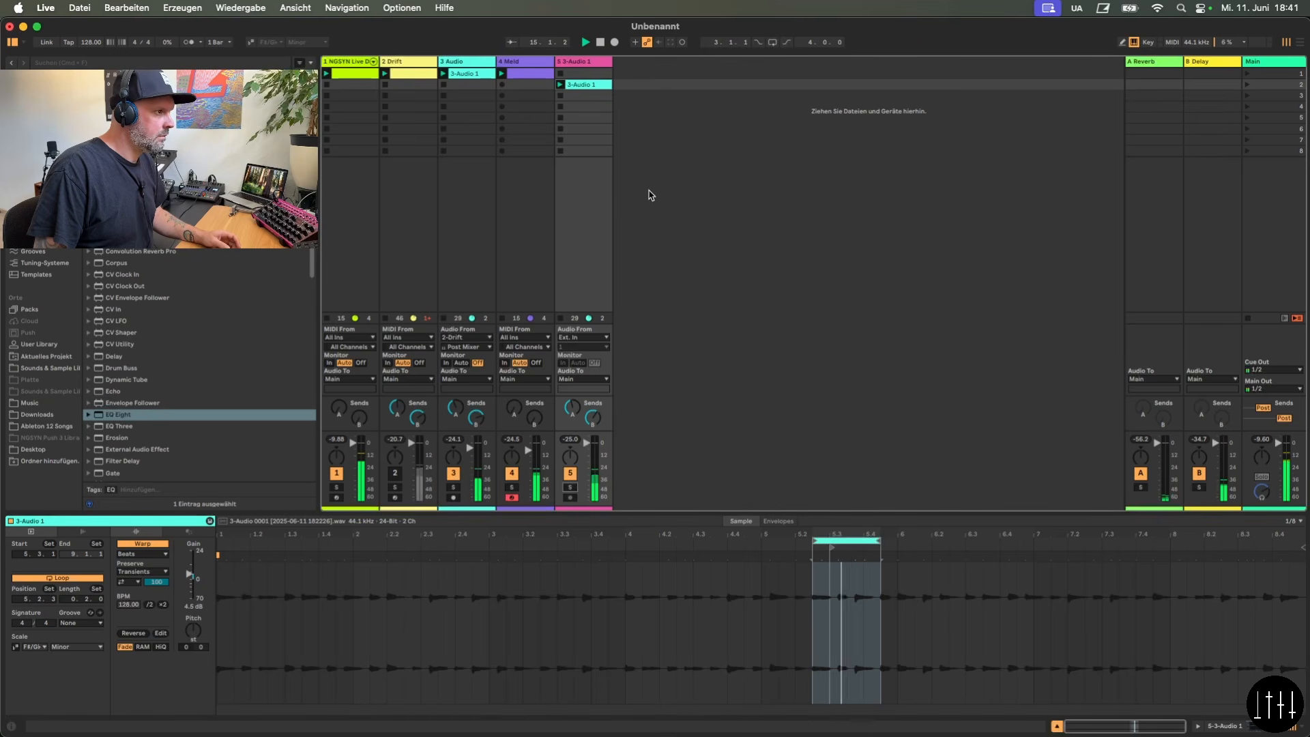
pyautogui.moveTo(862, 541); pyautogui.dragTo(795, 544)
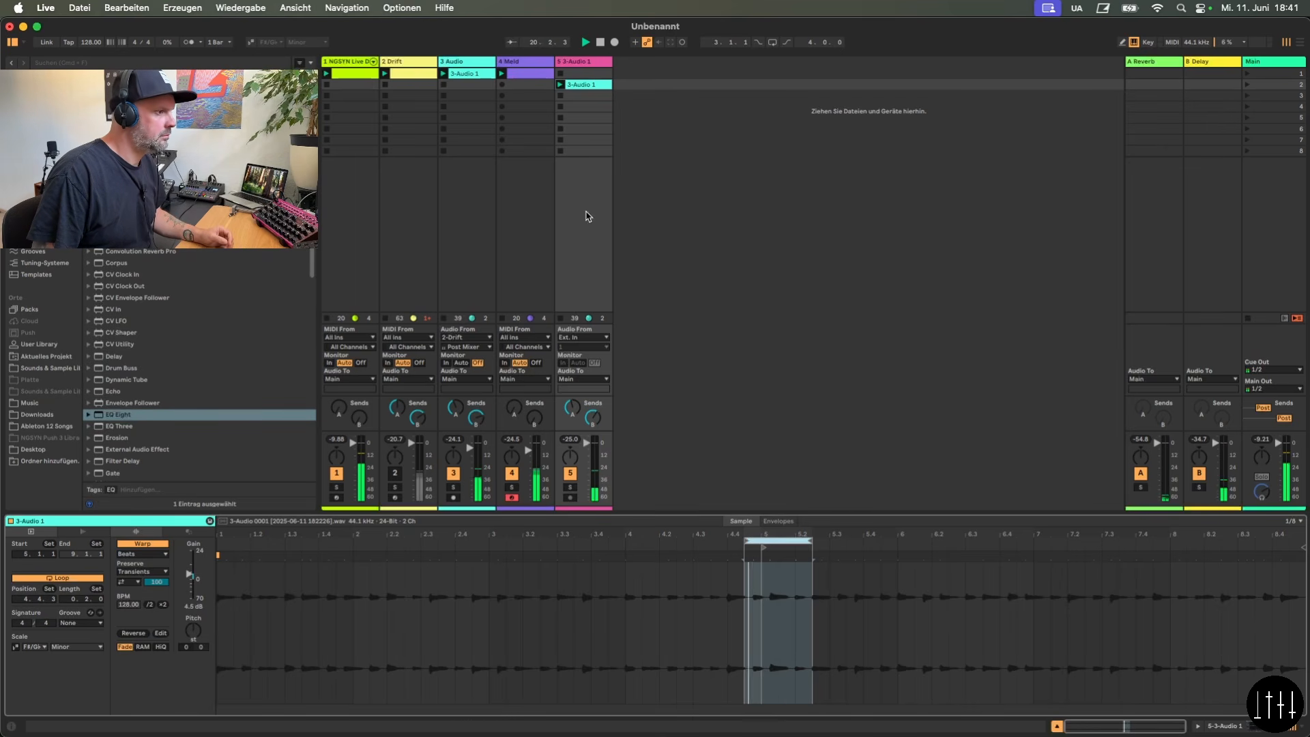
# Duplicate the clip into the third slot, launch the copy and transpose it down 2 semitones
pyautogui.click(601, 86)
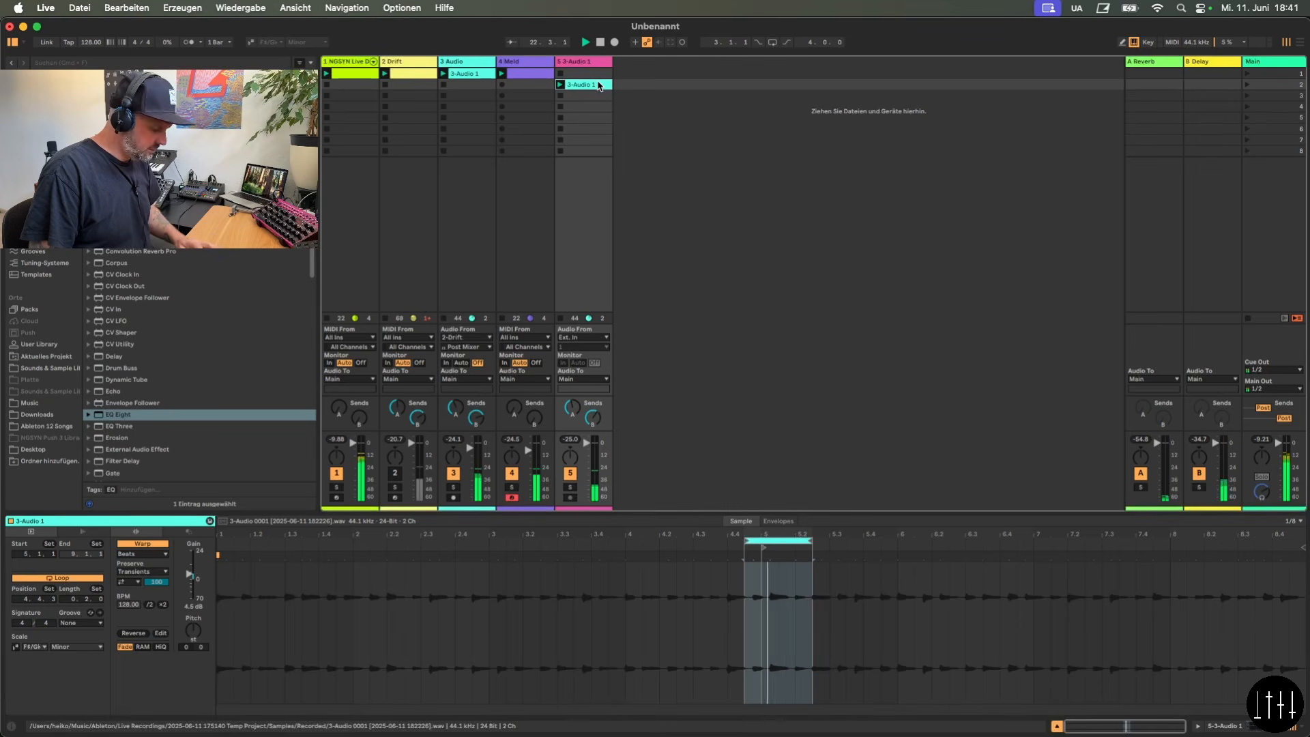
pyautogui.press('super+d')
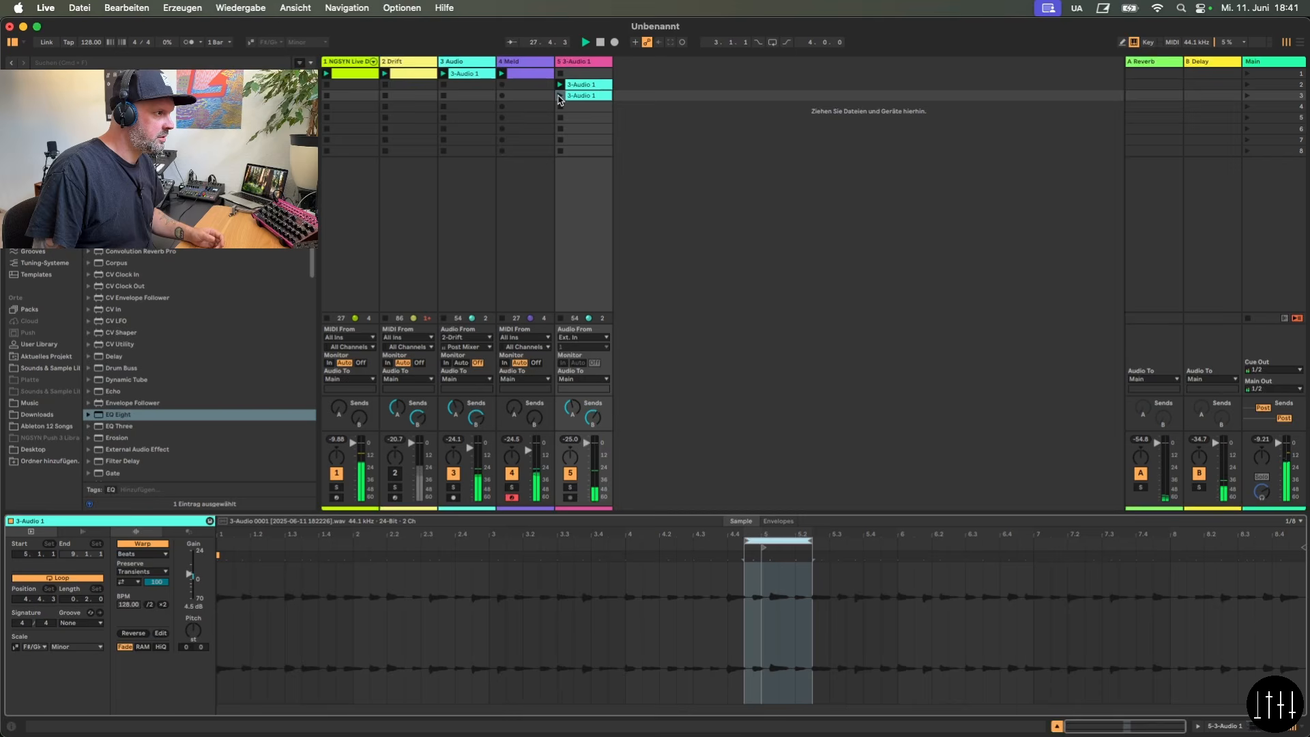
pyautogui.click(560, 97)
pyautogui.moveTo(194, 631); pyautogui.dragTo(193, 642)
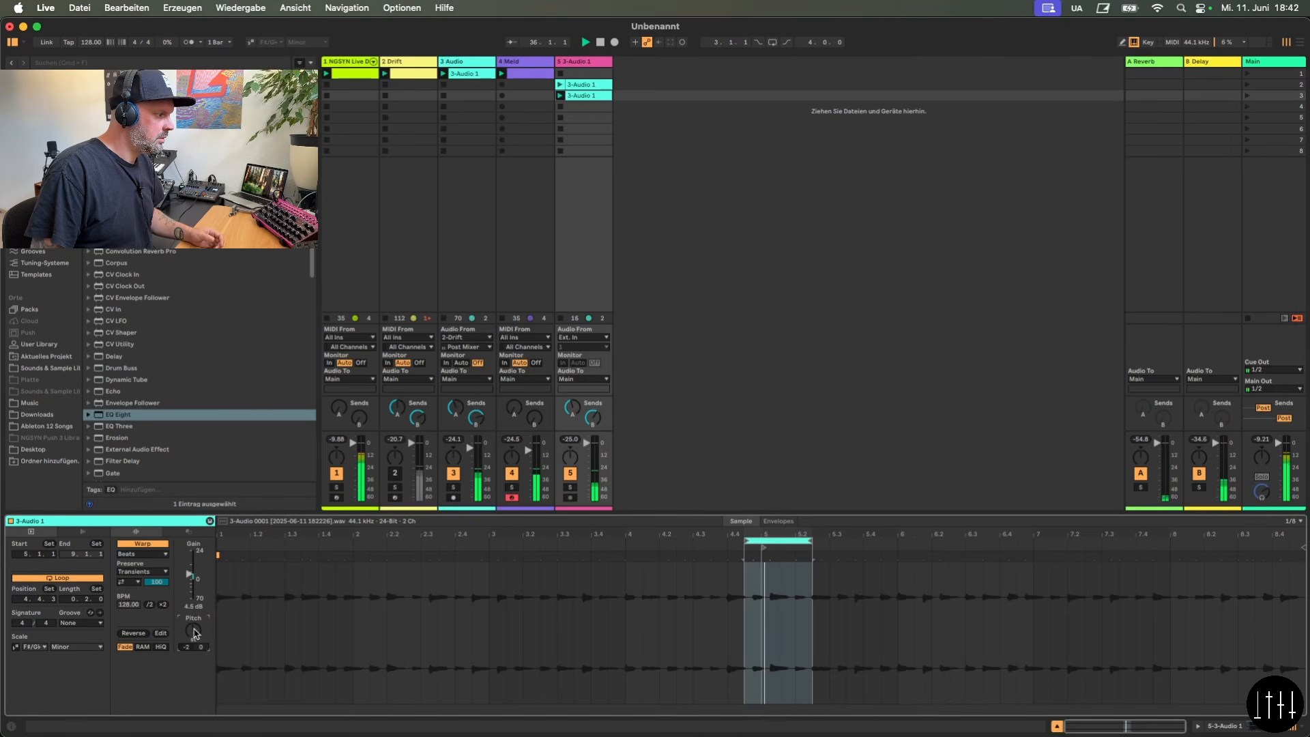
# Duplicate the transposed clip into the fourth slot, launch it and lower its pitch further
pyautogui.press('super+d')
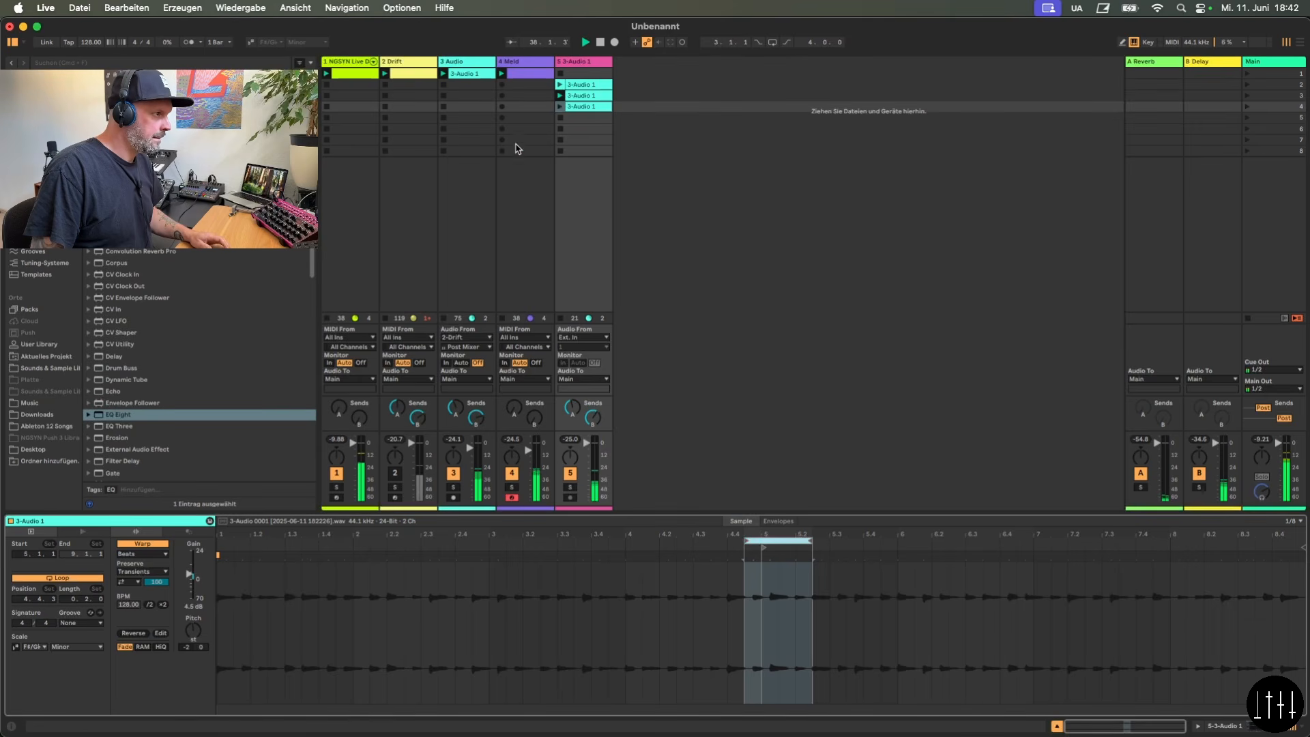
pyautogui.click(560, 107)
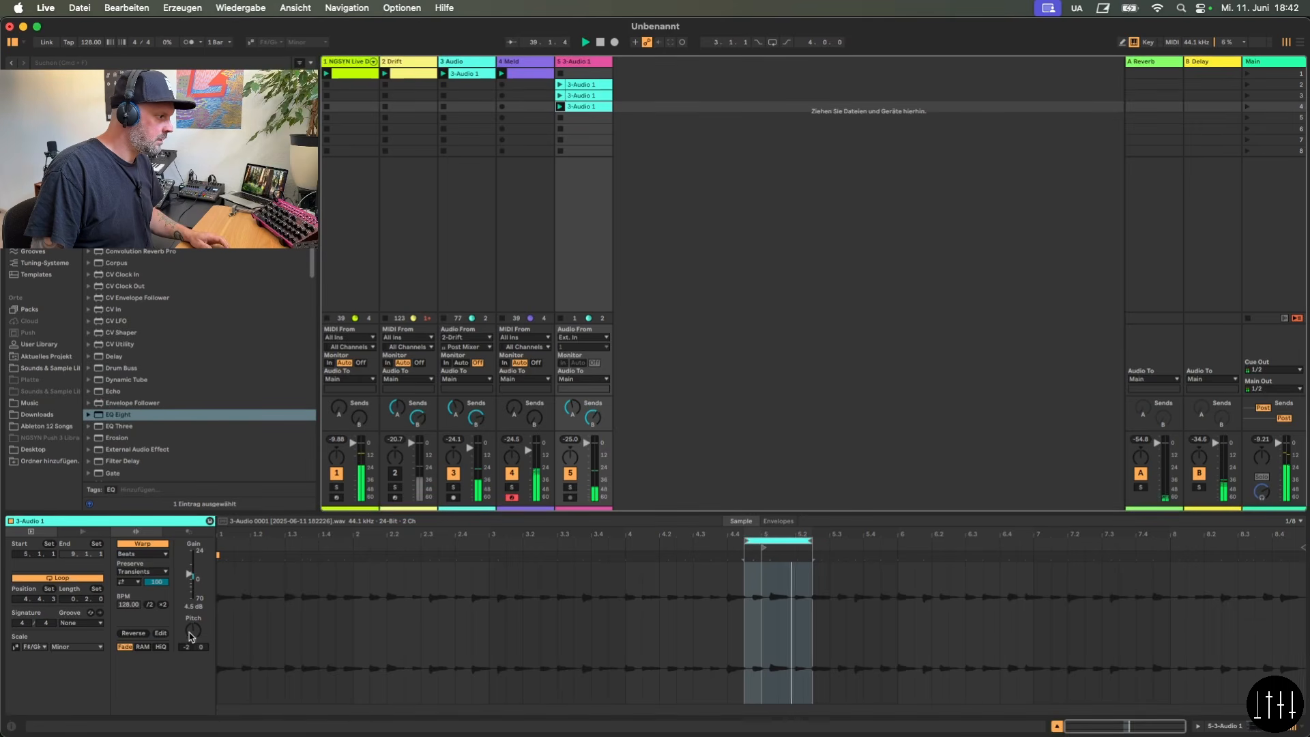
pyautogui.moveTo(193, 631); pyautogui.dragTo(193, 640)
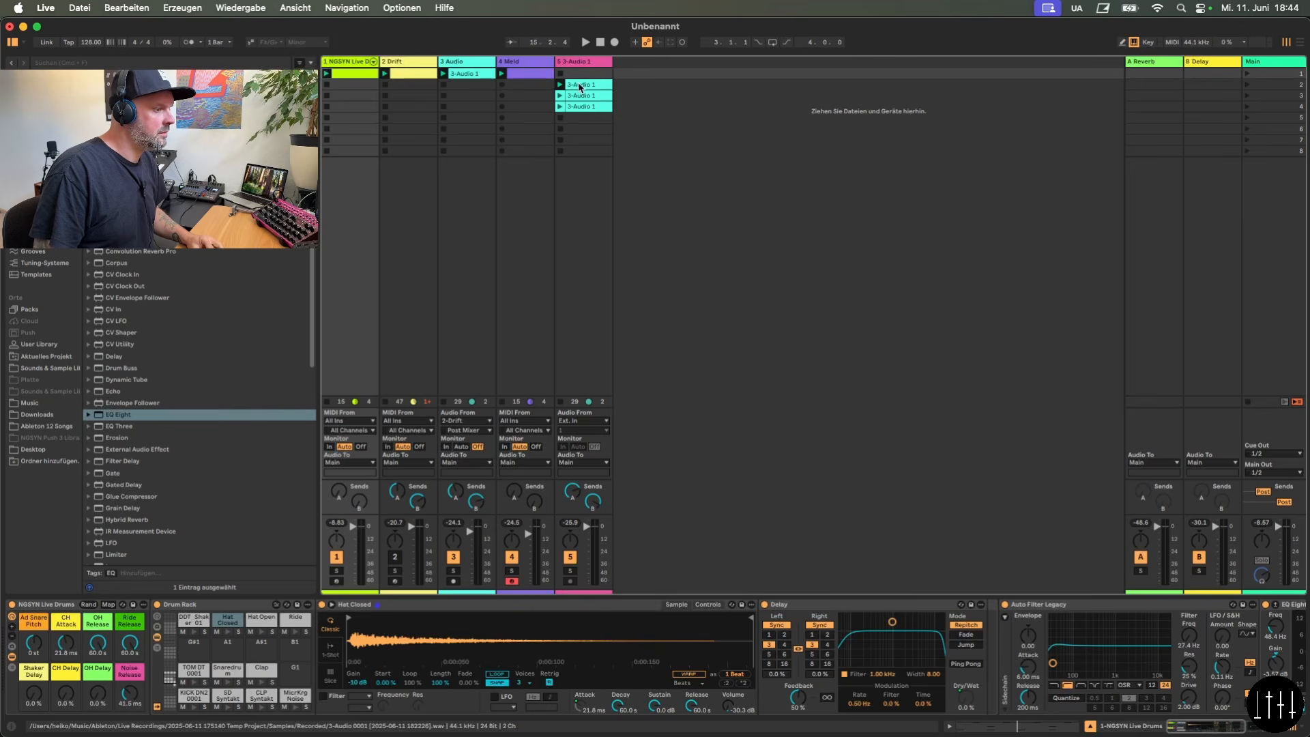
# Select the clip in the second slot and raise the filter A cutoff of the Meld instrument
pyautogui.click(580, 87)
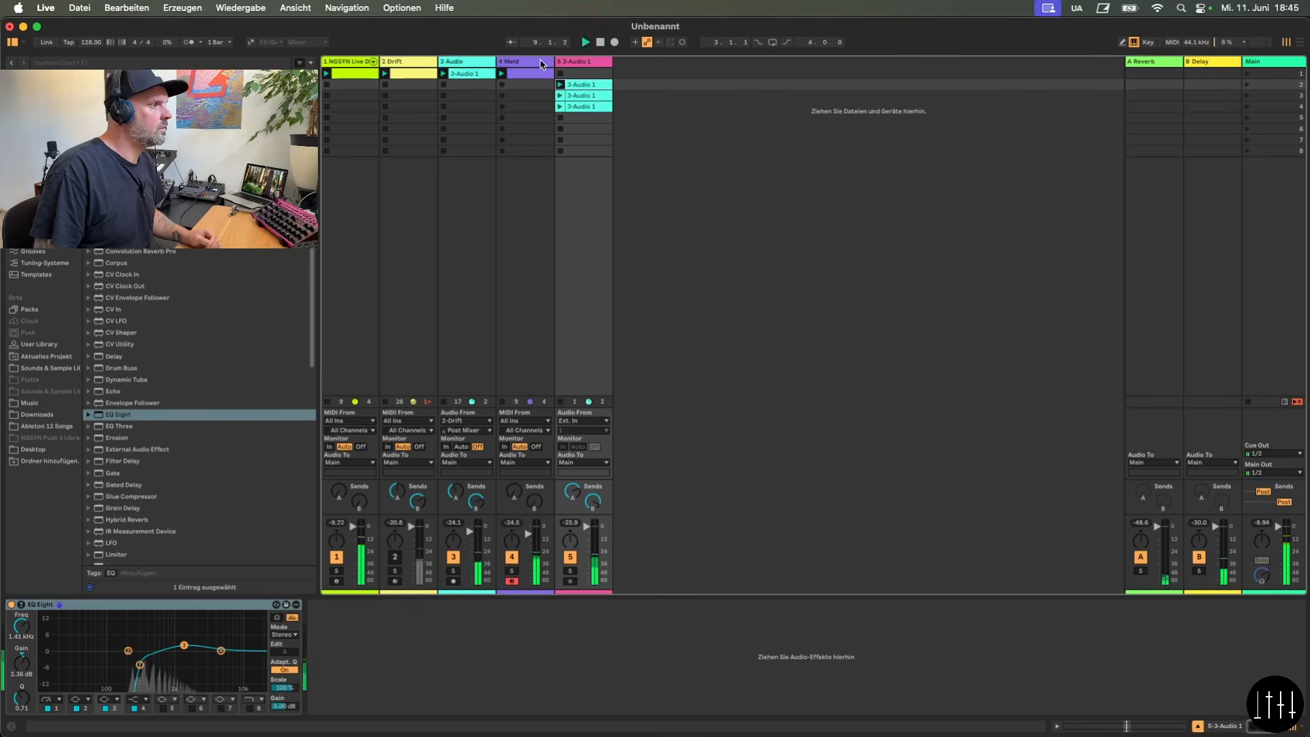
pyautogui.click(543, 63)
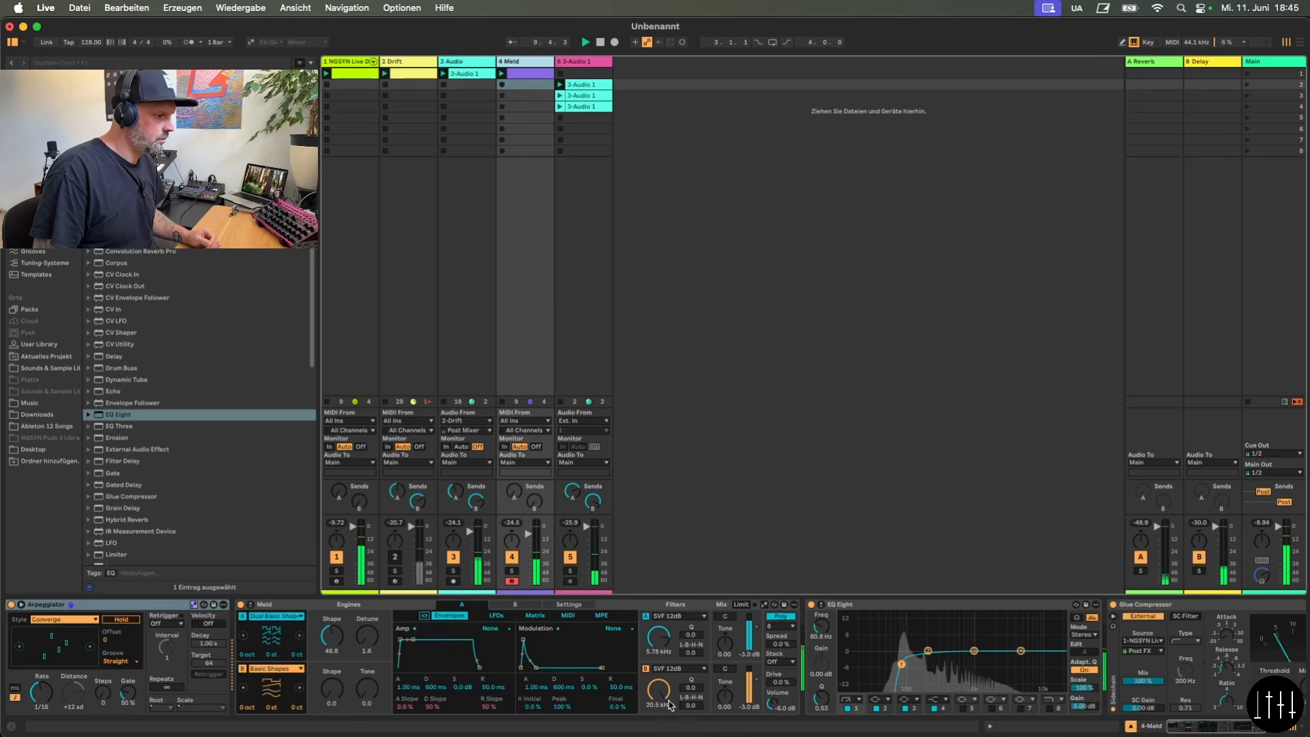
pyautogui.moveTo(658, 638); pyautogui.dragTo(659, 629)
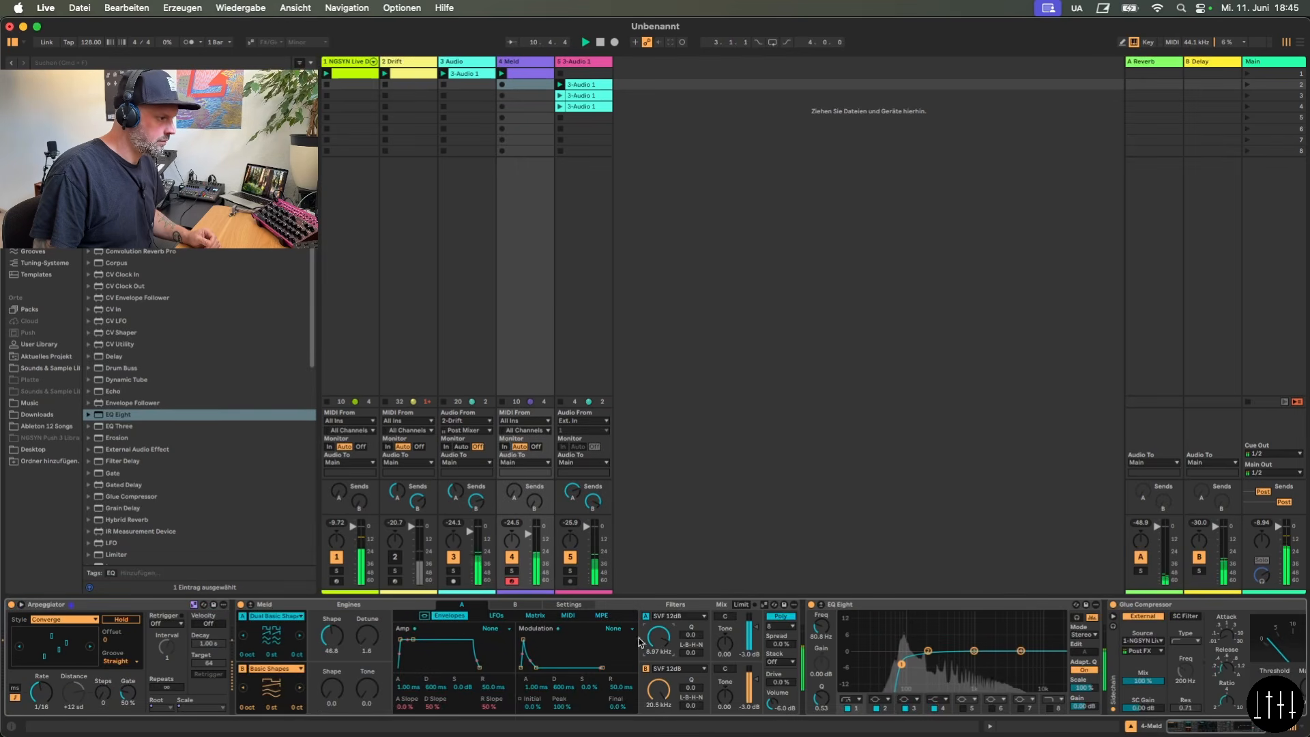
# Launch the third-slot clip, set Meld's amp release to 112 ms and raise the Arpeggiator gate to 67%
pyautogui.click(560, 97)
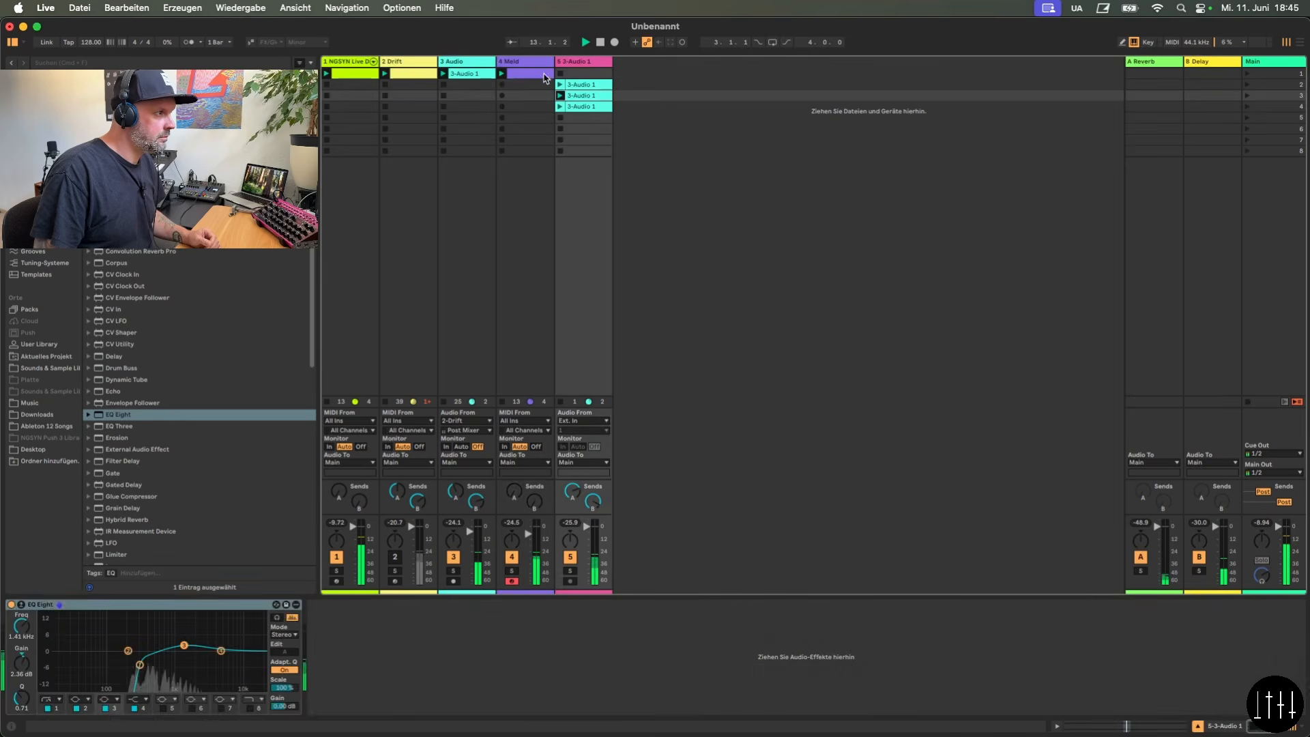
pyautogui.click(532, 62)
pyautogui.moveTo(474, 671)
pyautogui.mouseDown()
pyautogui.moveTo(496, 667)
pyautogui.moveTo(481, 666)
pyautogui.mouseUp()
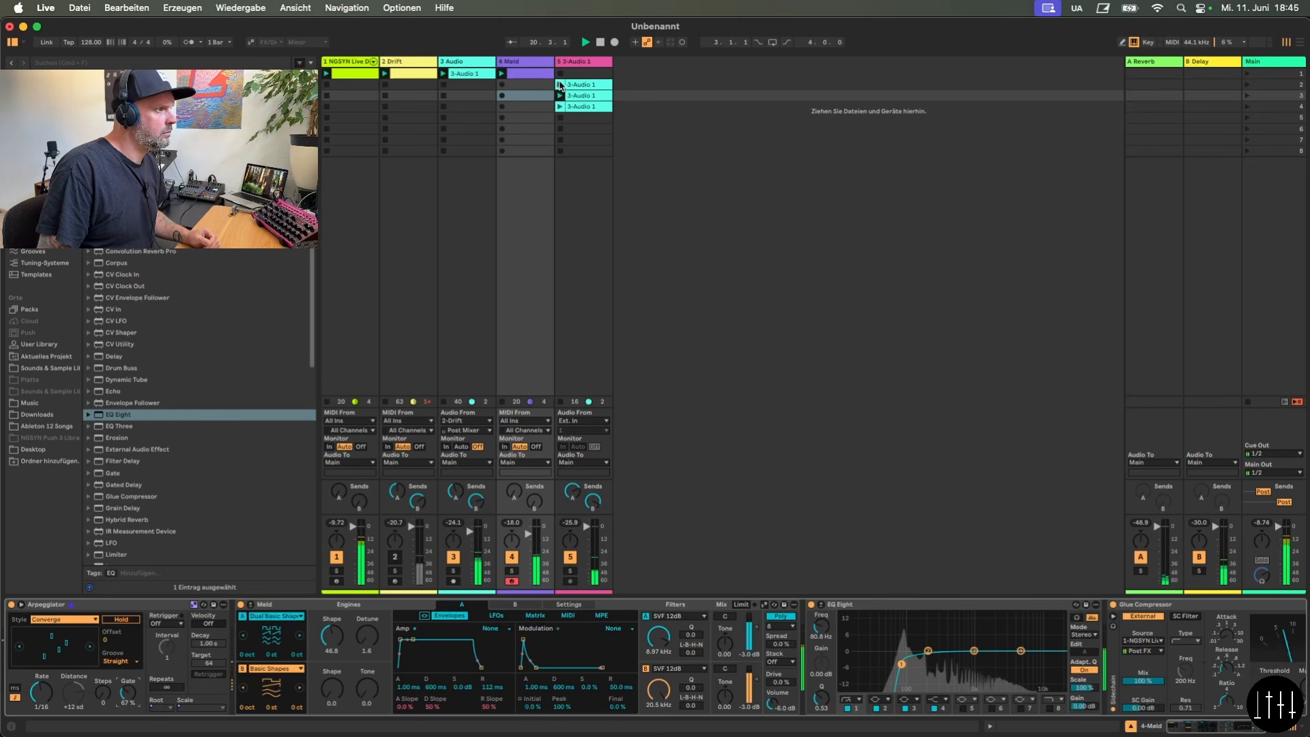
# Audition the clips in the second and third slots in turn against the full mix and stop playback
pyautogui.click(559, 84)
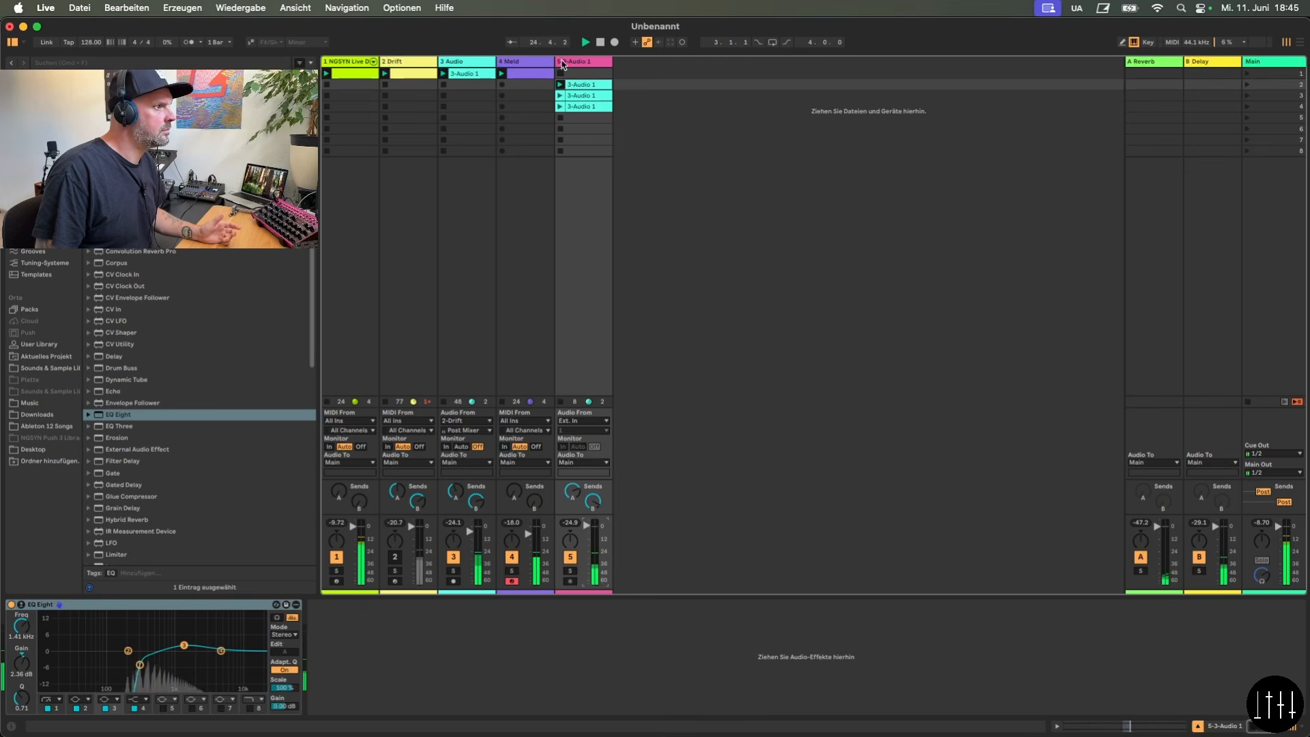
pyautogui.click(560, 96)
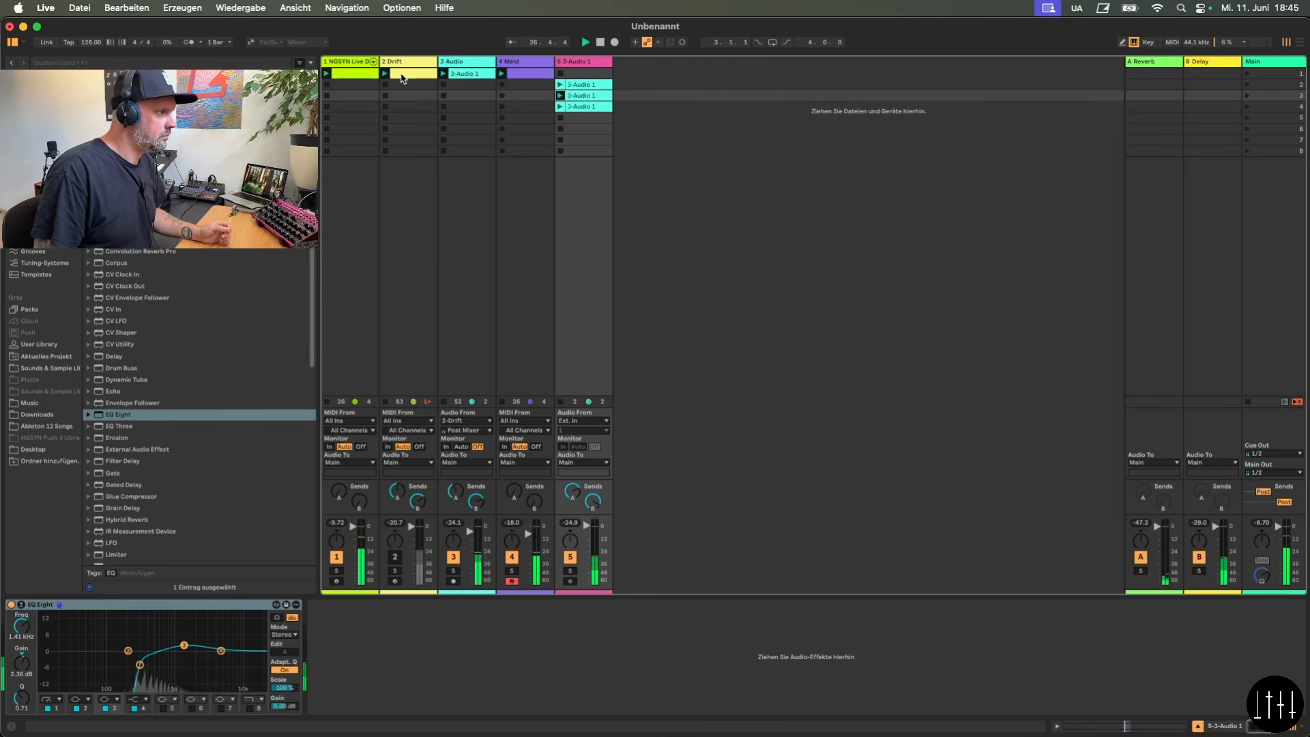
pyautogui.click(601, 44)
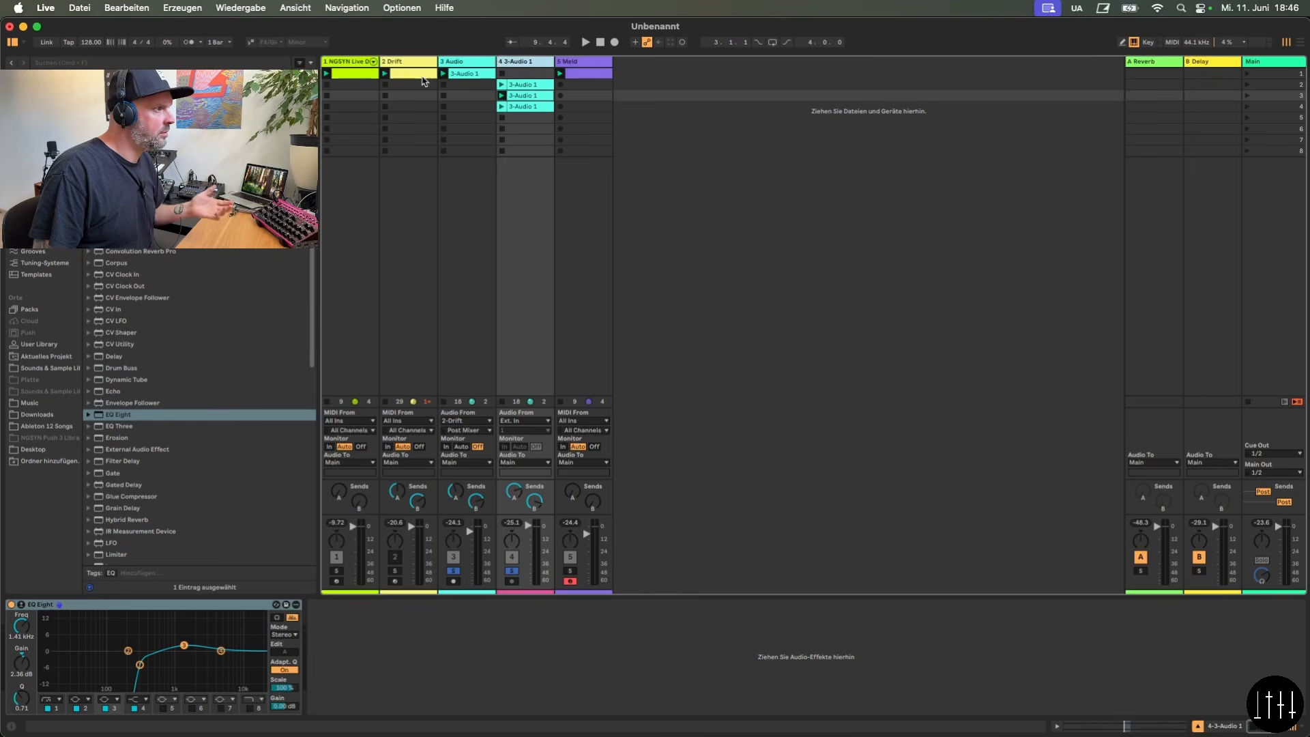
# View the Drift track's devices, and audition the second- and third-slot clips alternately with both loop tracks soloed, ending on the second-slot clip
pyautogui.click(421, 68)
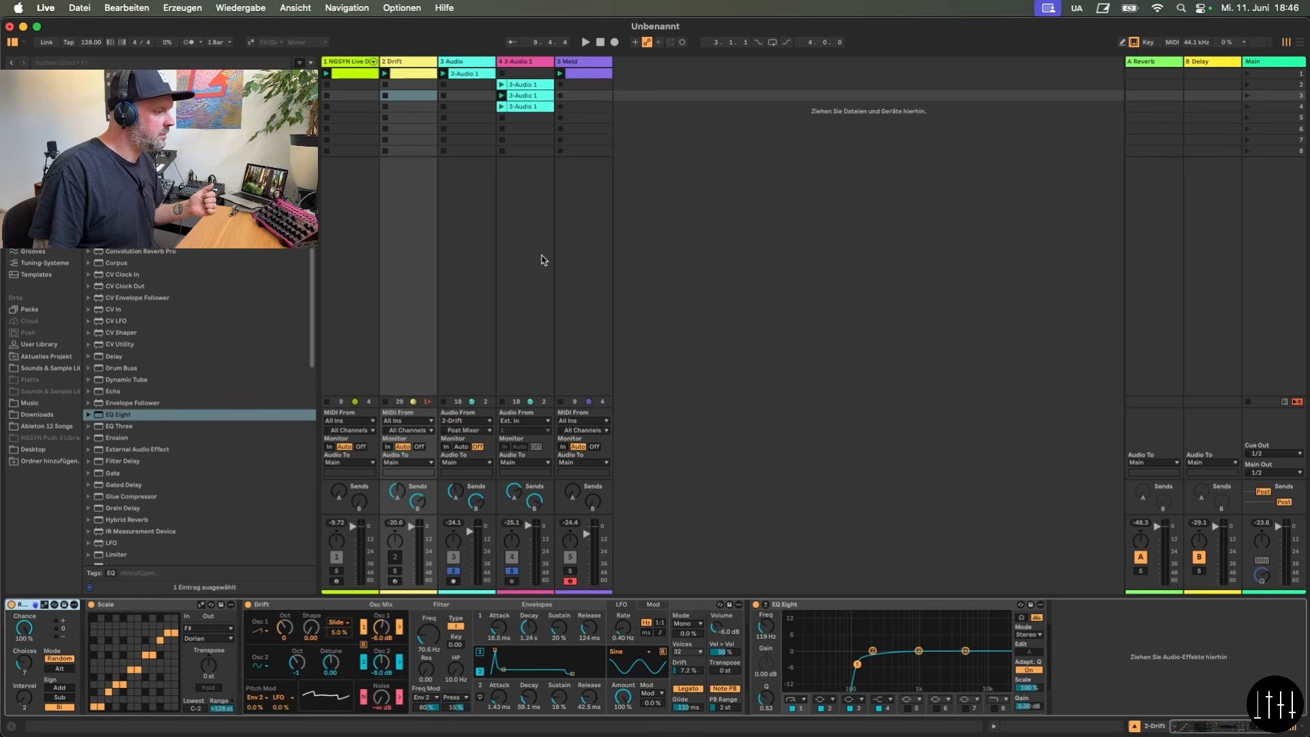
pyautogui.click(503, 88)
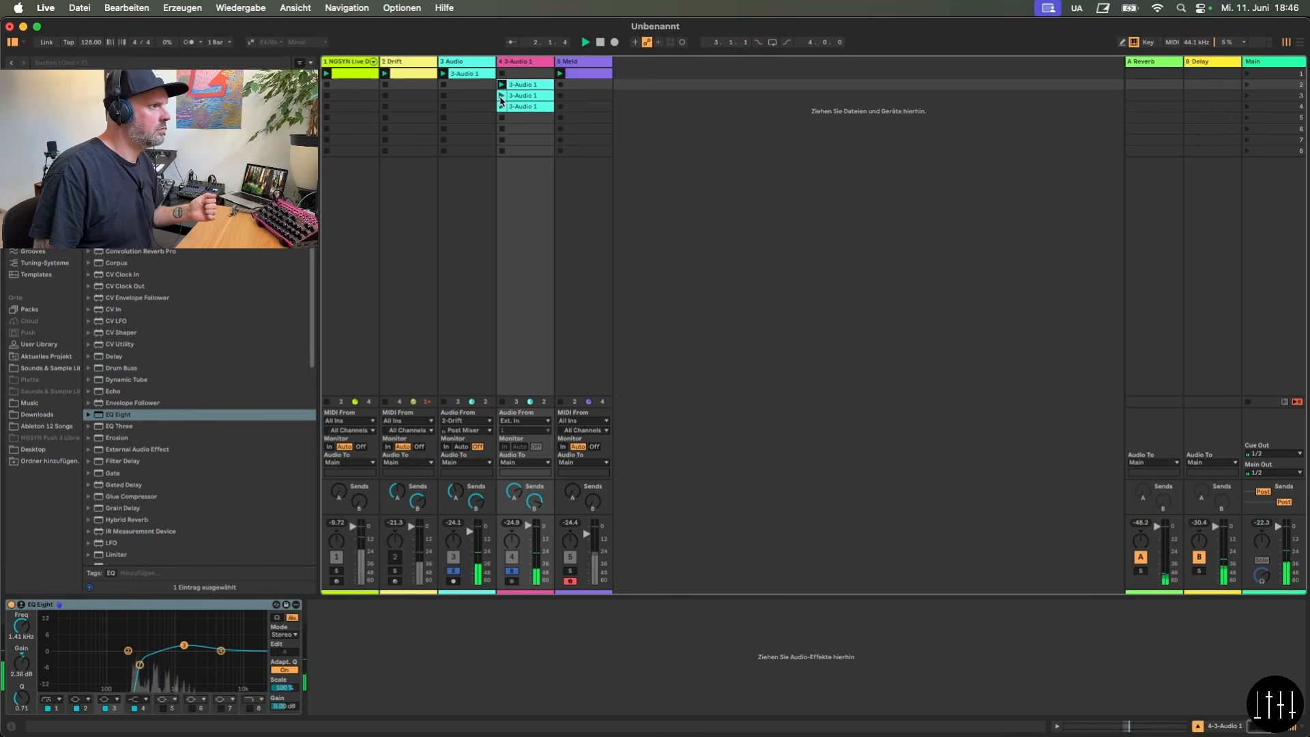
pyautogui.click(500, 97)
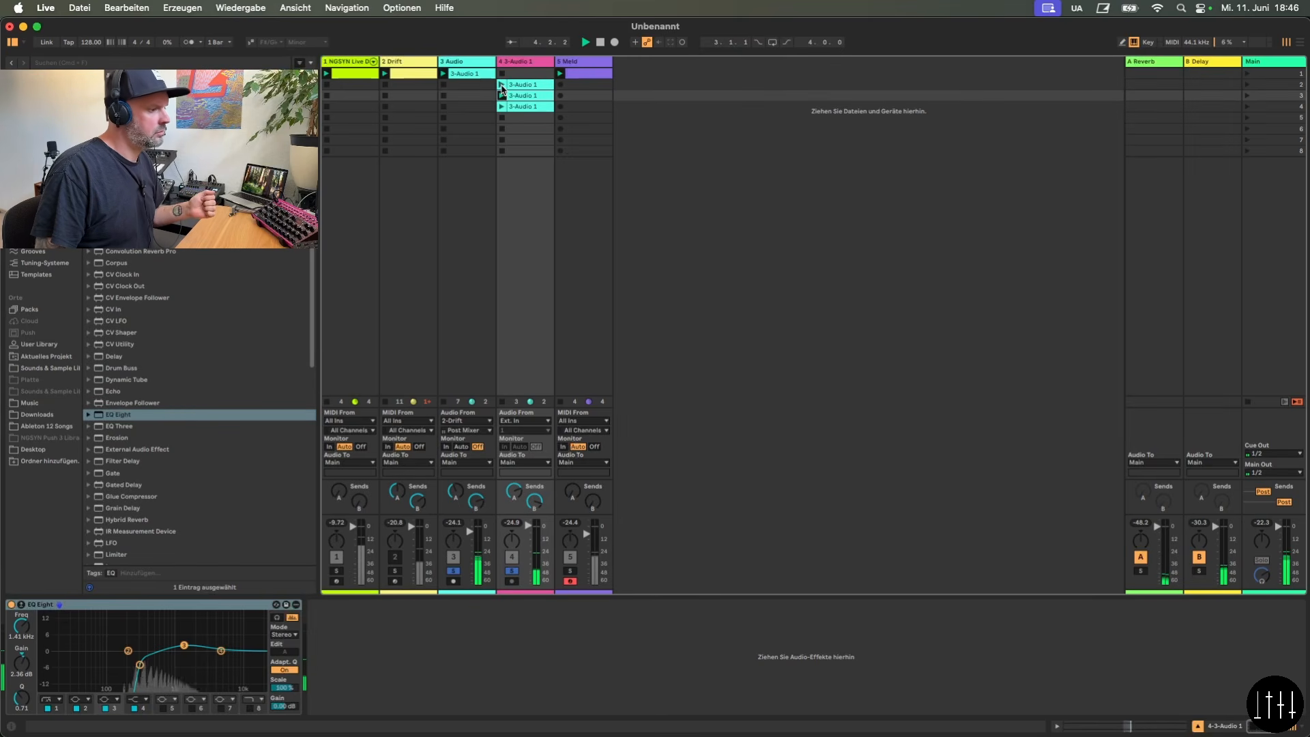
pyautogui.click(502, 85)
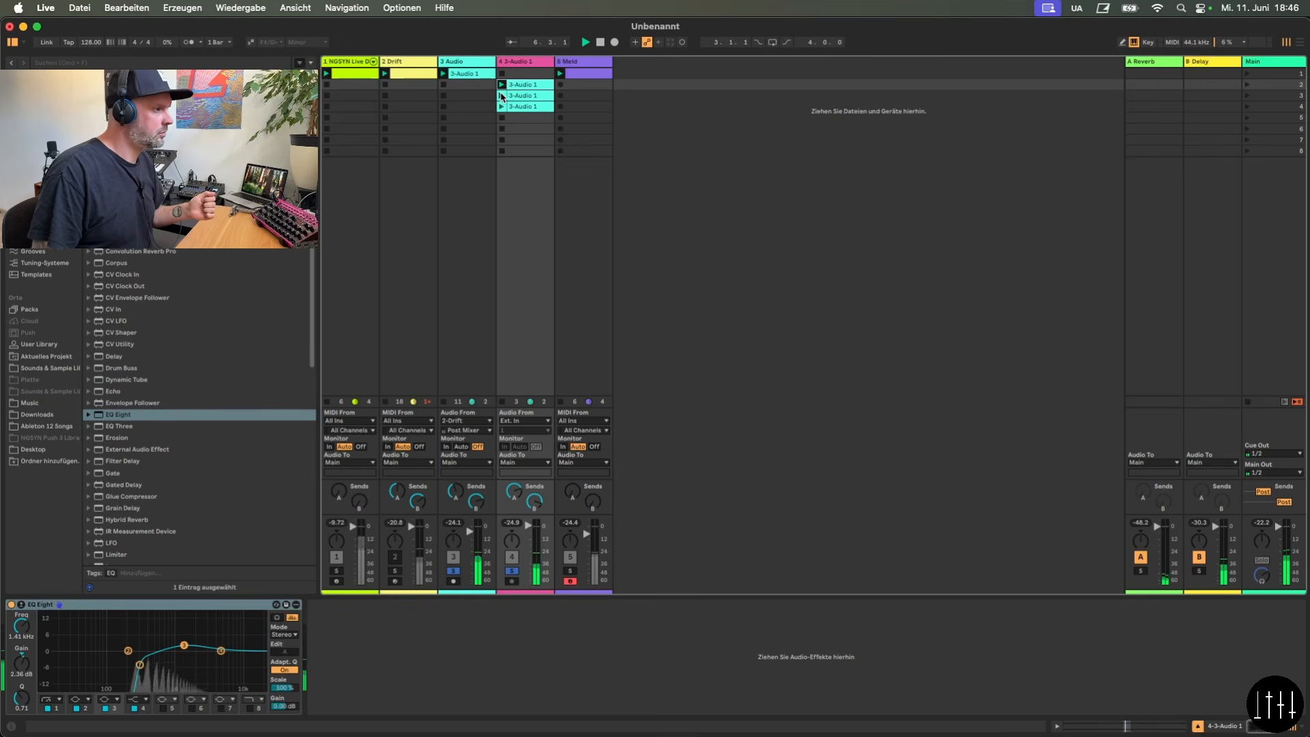
pyautogui.click(501, 95)
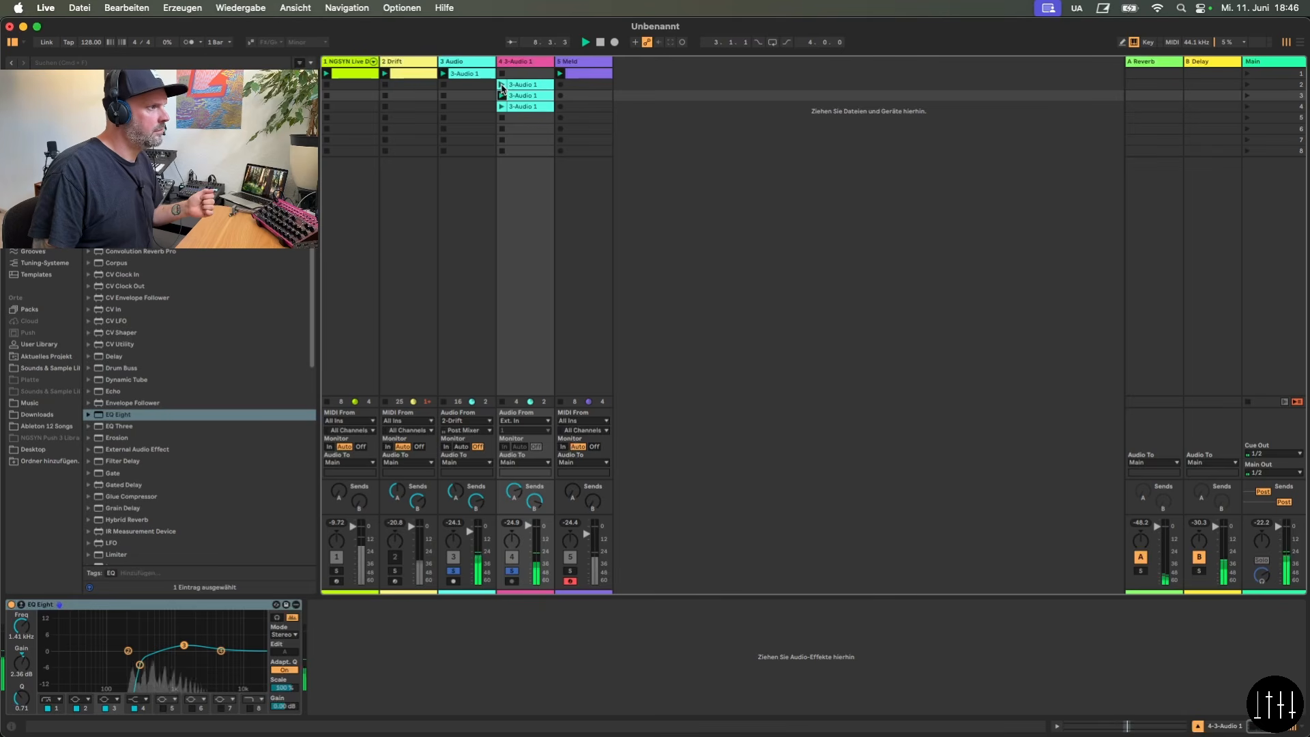
pyautogui.click(502, 85)
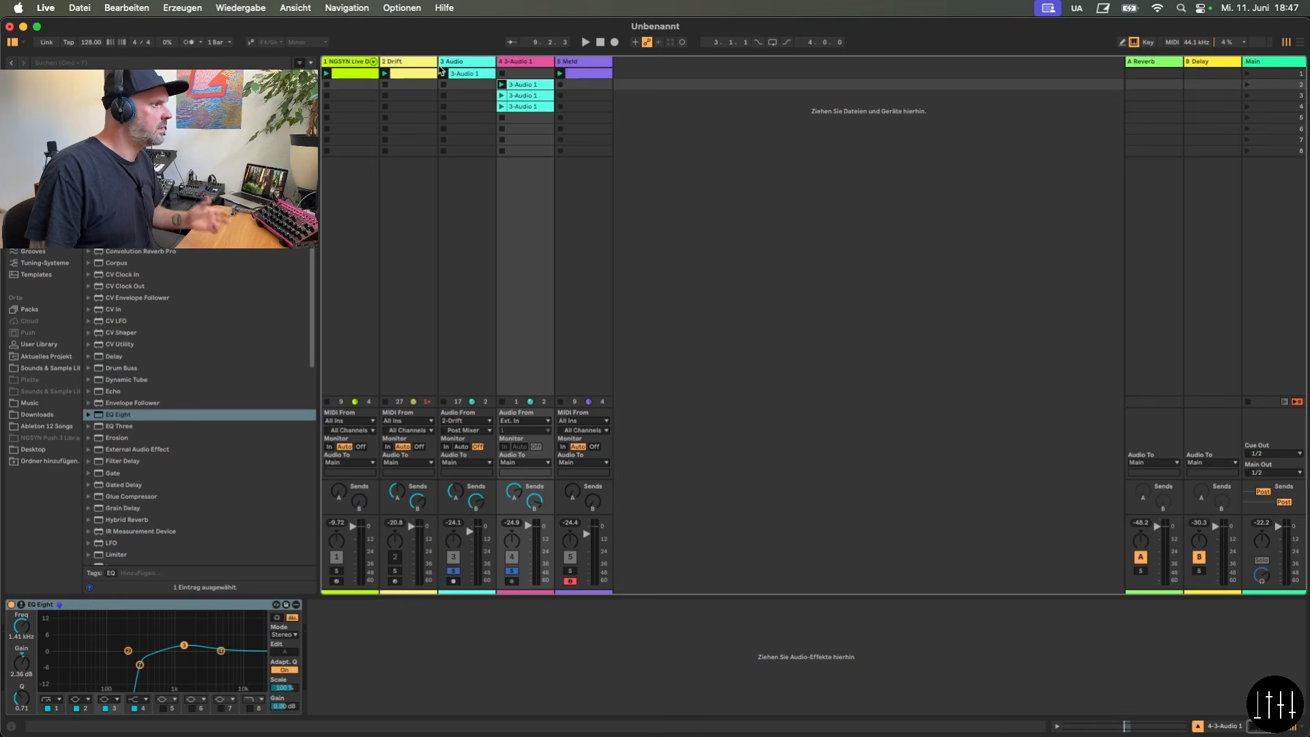
pyautogui.click(503, 85)
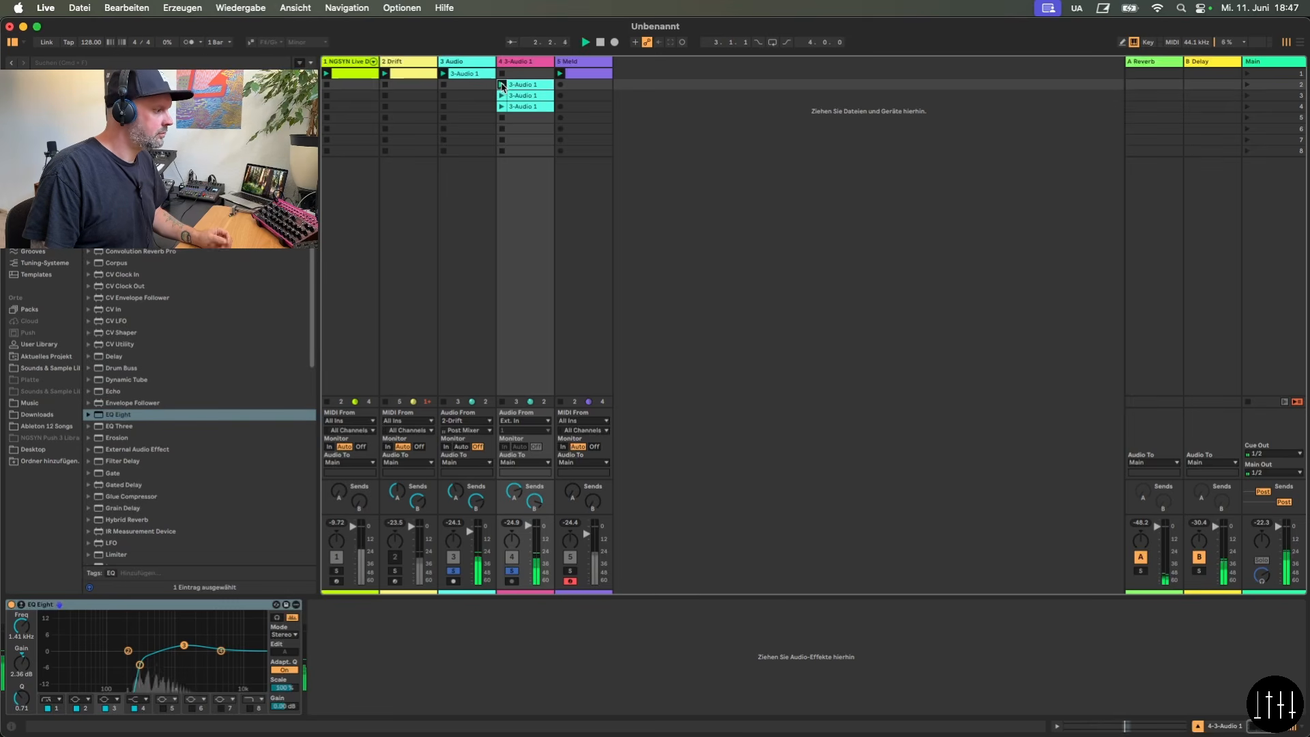
# Unsolo the loop tracks, reduce Meld's Arpeggiator gate to 52% and filter A cutoff to about 640 Hz, and stop playback
pyautogui.click(513, 571)
pyautogui.click(597, 63)
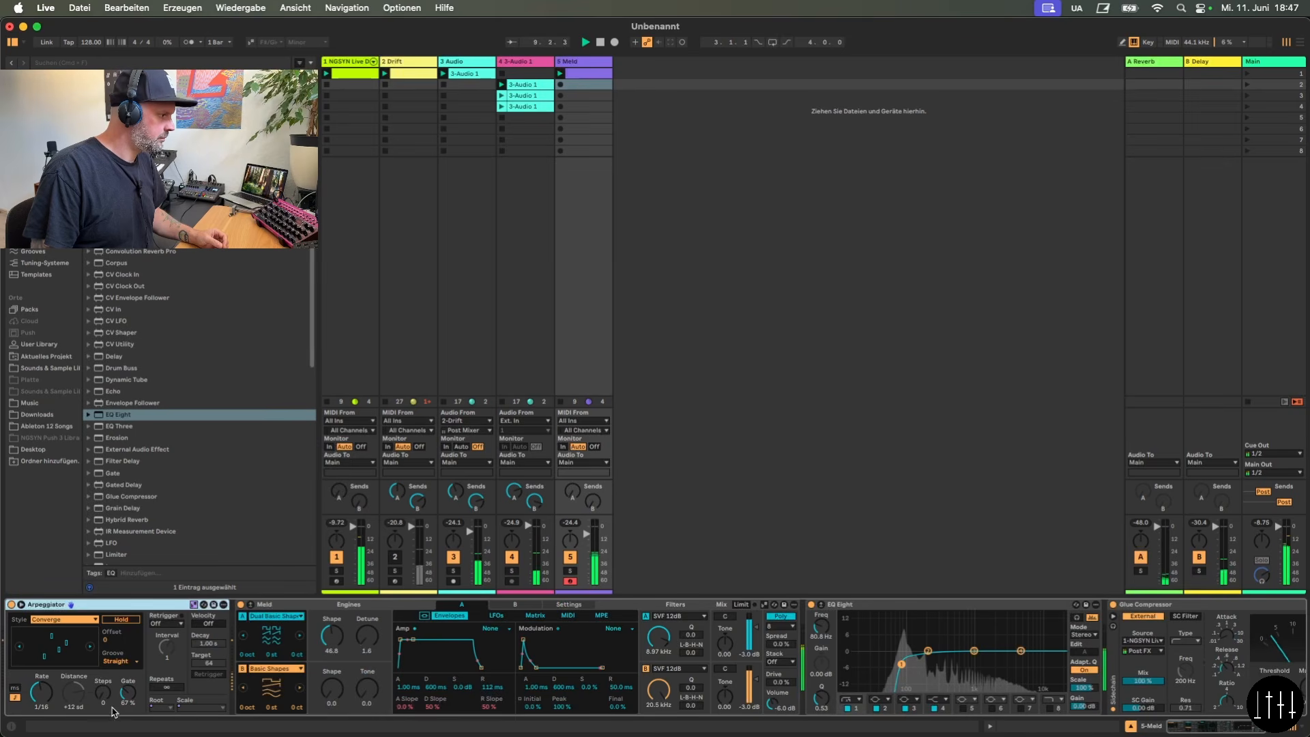
pyautogui.moveTo(125, 695); pyautogui.dragTo(126, 708)
pyautogui.moveTo(659, 638); pyautogui.dragTo(658, 672)
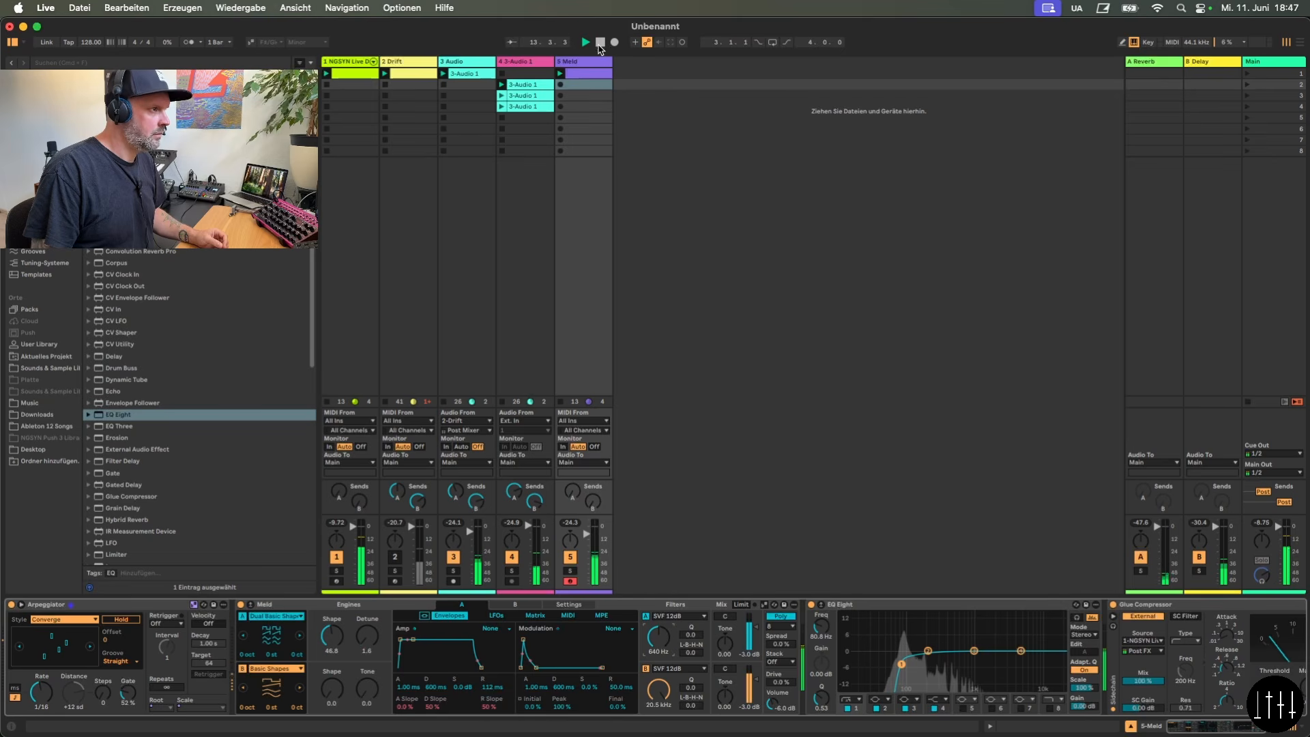
pyautogui.click(600, 43)
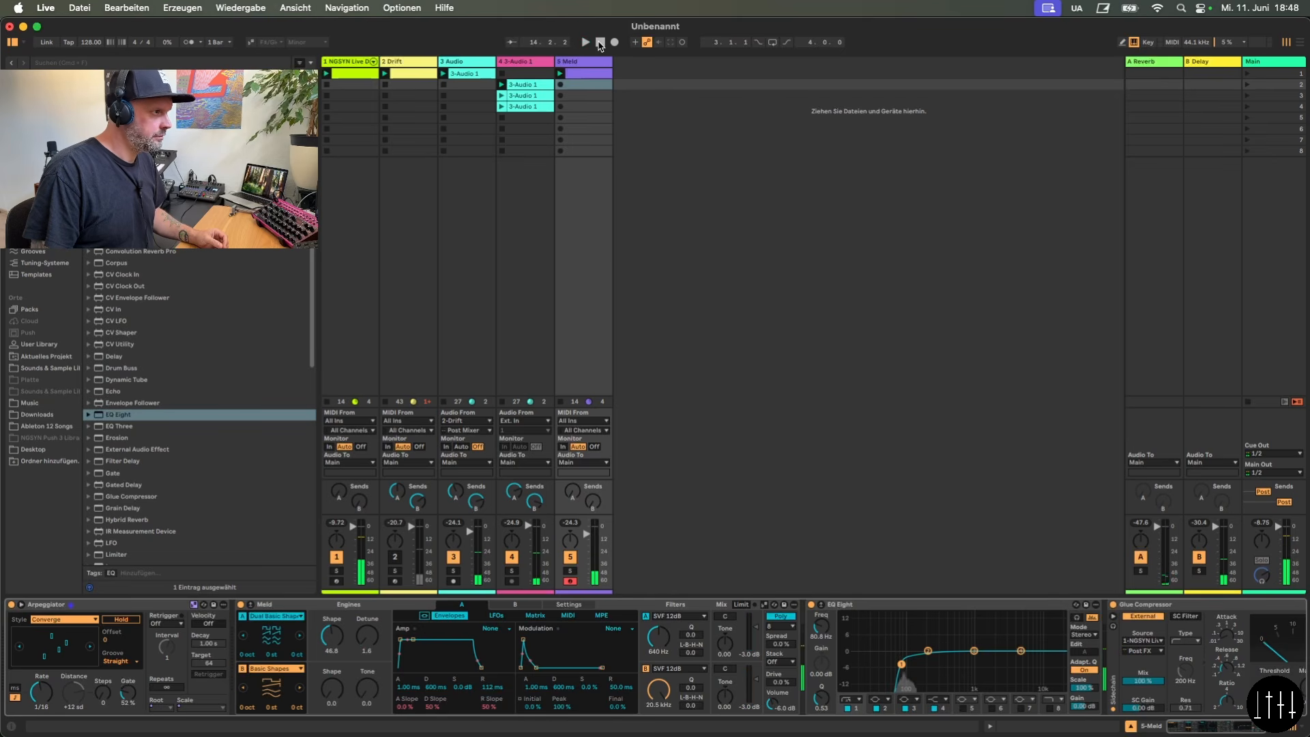